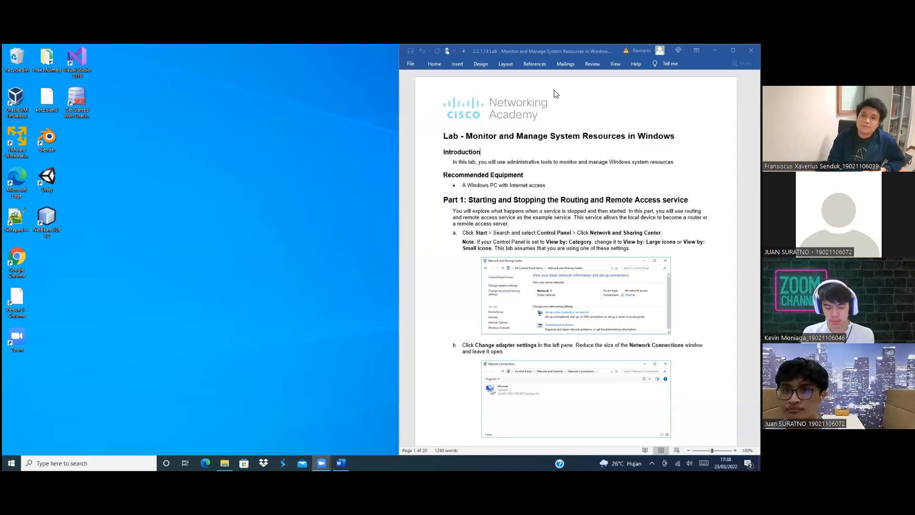
# - Open the Network and Sharing Center through Control Panel and dock its window to the left half of the screen
pyautogui.scroll(-2, 554, 93)
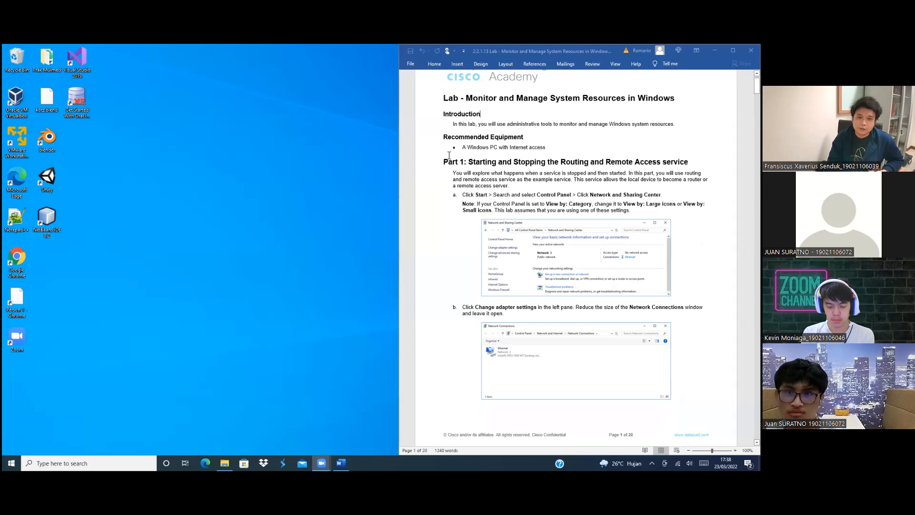
pyautogui.scroll(-6, 449, 157)
pyautogui.scroll(4, 448, 161)
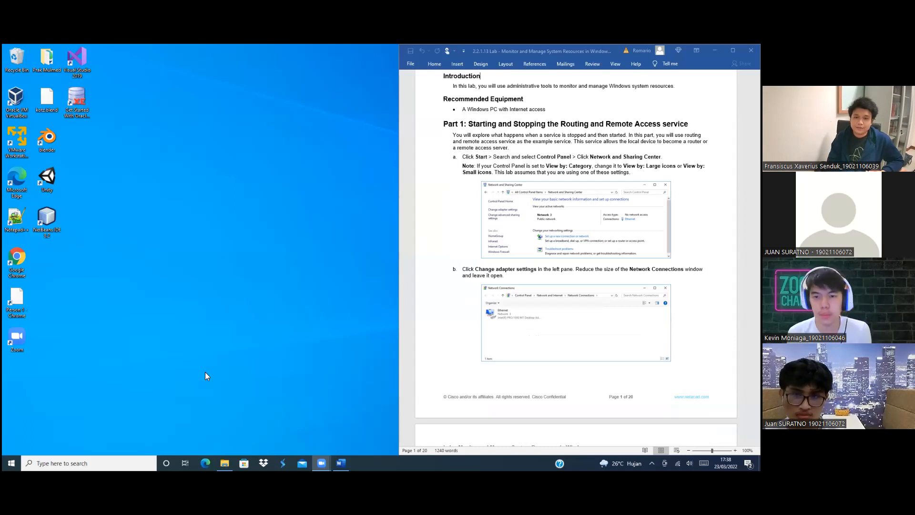
pyautogui.scroll(-2, 414, 317)
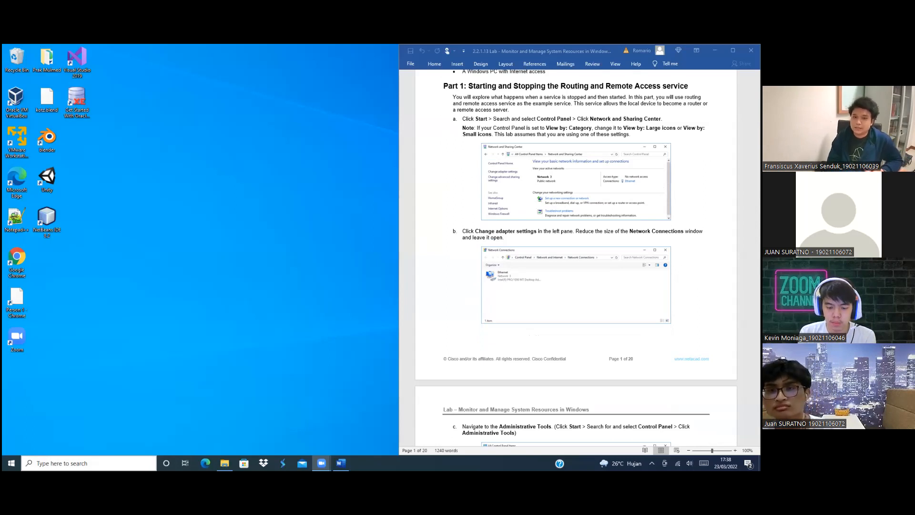
pyautogui.click(57, 463)
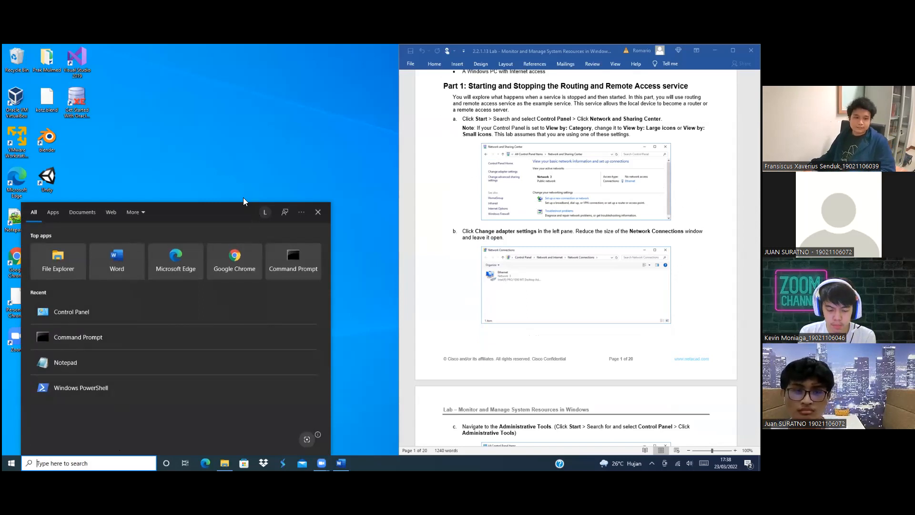
pyautogui.click(141, 311)
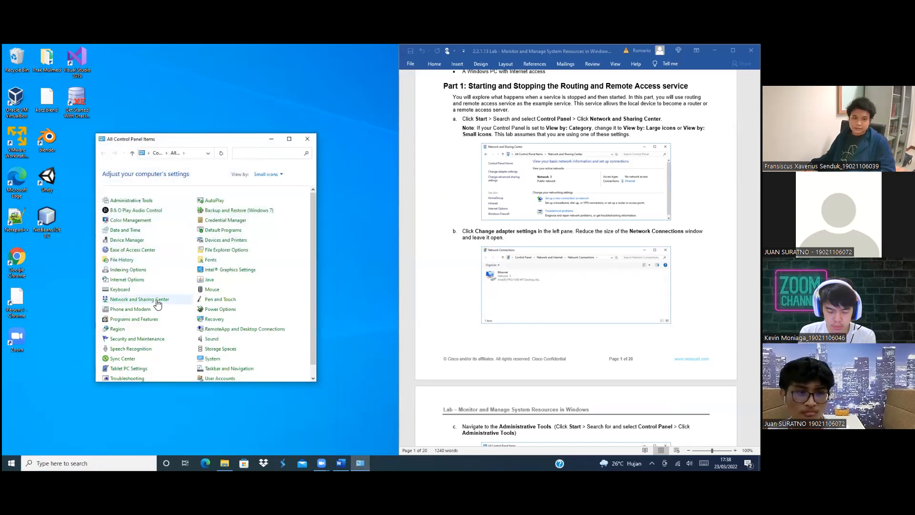
pyautogui.click(157, 300)
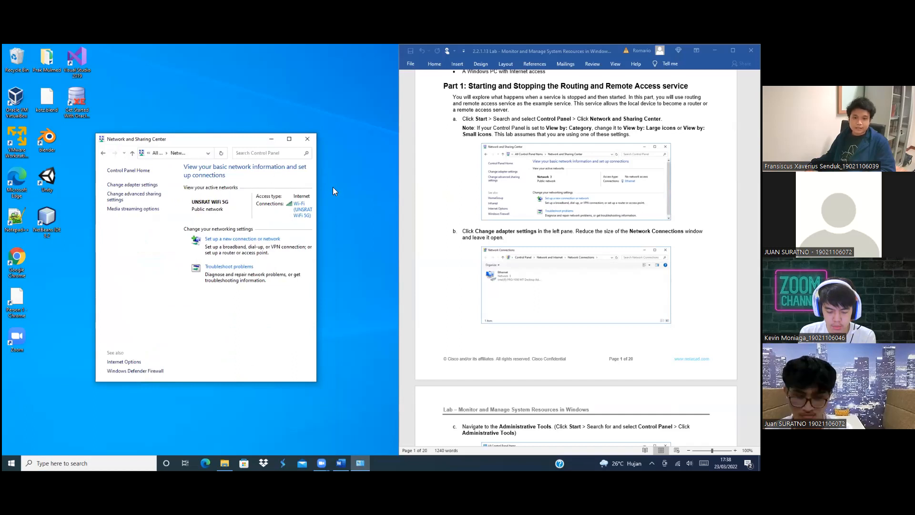
pyautogui.press('super+Right')
pyautogui.press('super+Left')
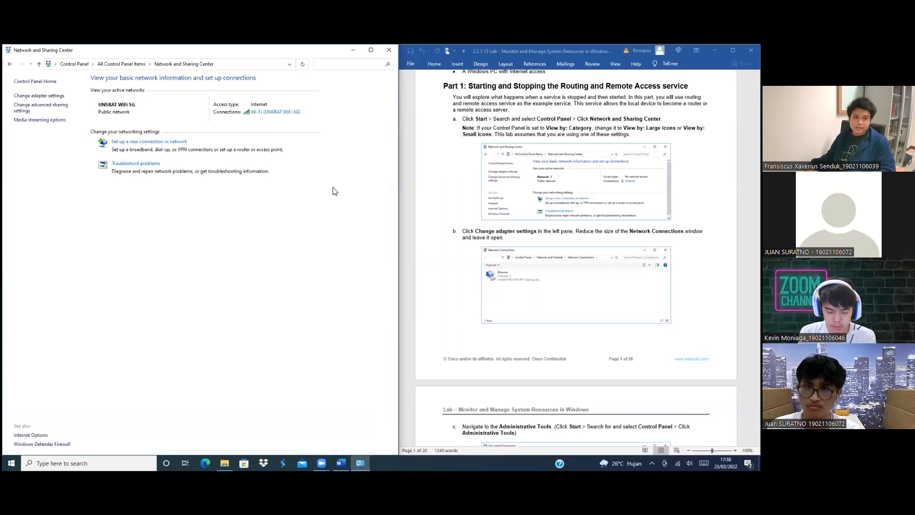
# - Open the adapter settings and arrange the Network Connections window at reduced height beneath the lab document
pyautogui.click(48, 96)
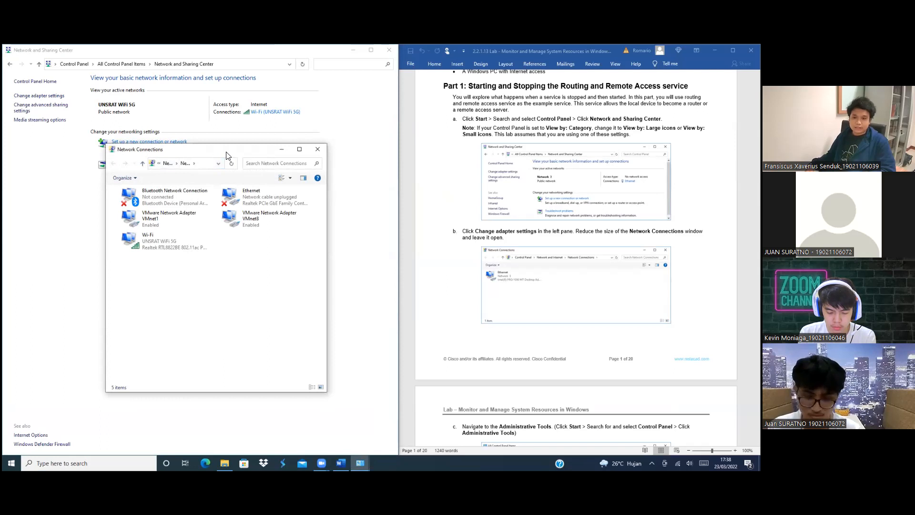
pyautogui.press('super+Right')
pyautogui.press('super+Down')
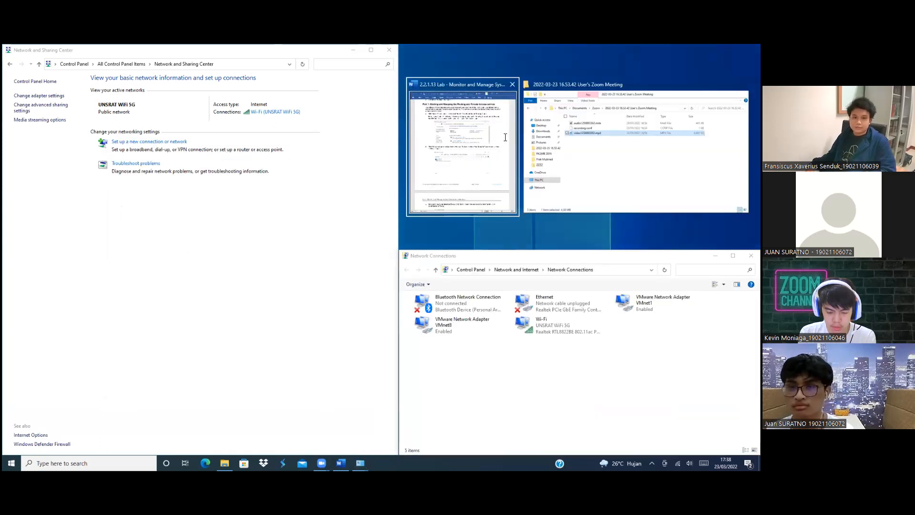
pyautogui.click(485, 121)
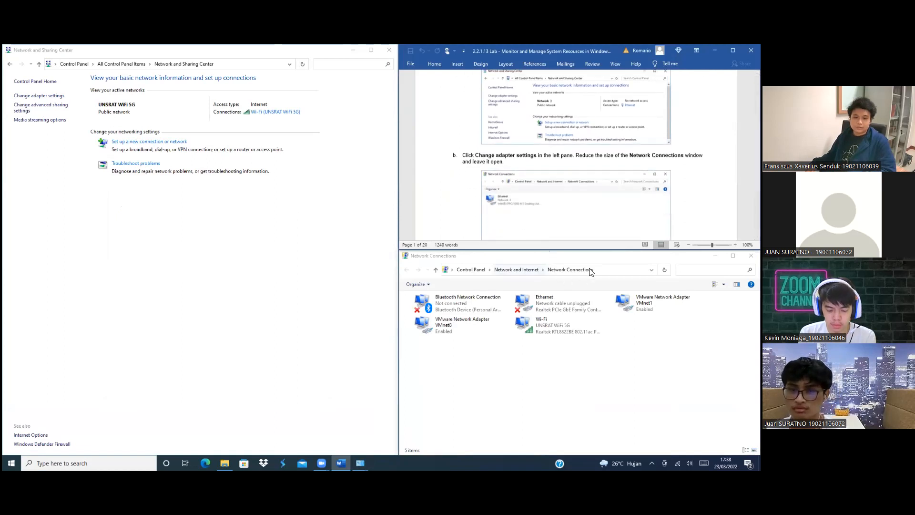
pyautogui.moveTo(594, 256); pyautogui.dragTo(588, 276)
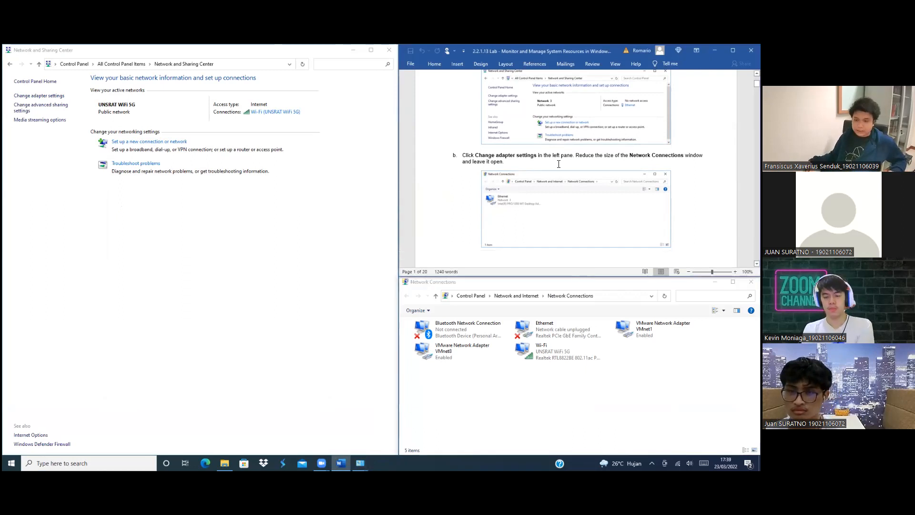
# - Search Control Panel for "ad" and open Administrative Tools, following step c of the lab document
pyautogui.scroll(-1, 559, 167)
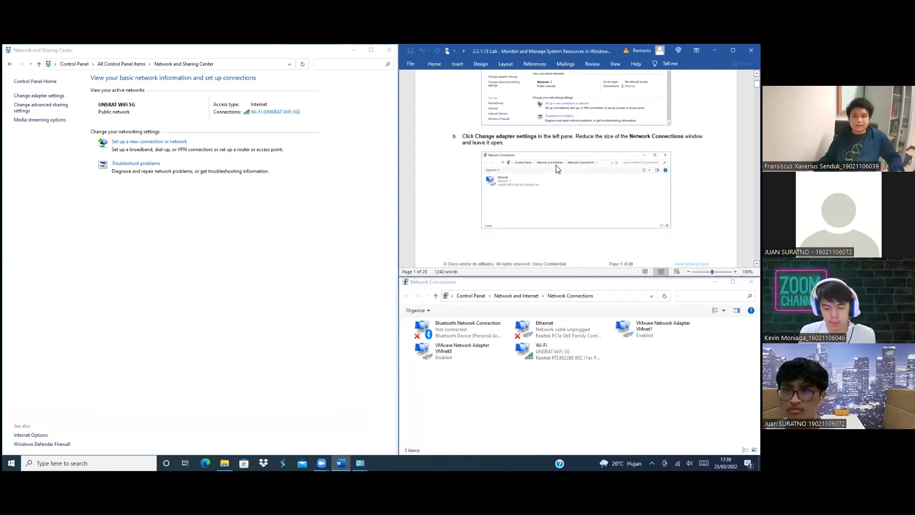
pyautogui.scroll(-3, 557, 167)
pyautogui.scroll(-5, 556, 168)
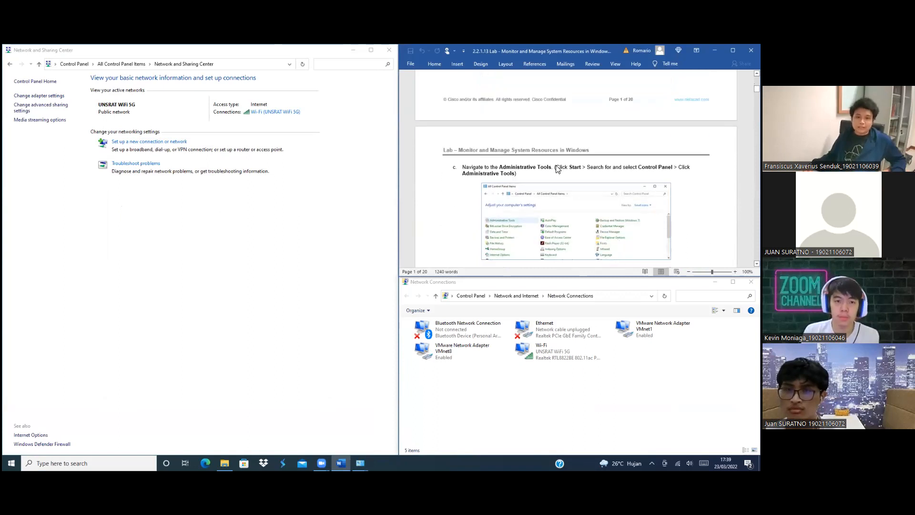
pyautogui.scroll(1, 79, 89)
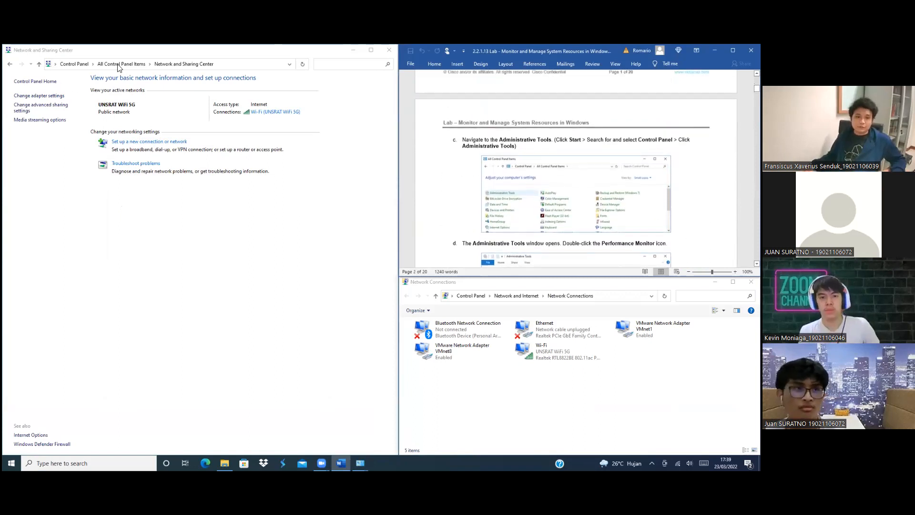
pyautogui.click(322, 65)
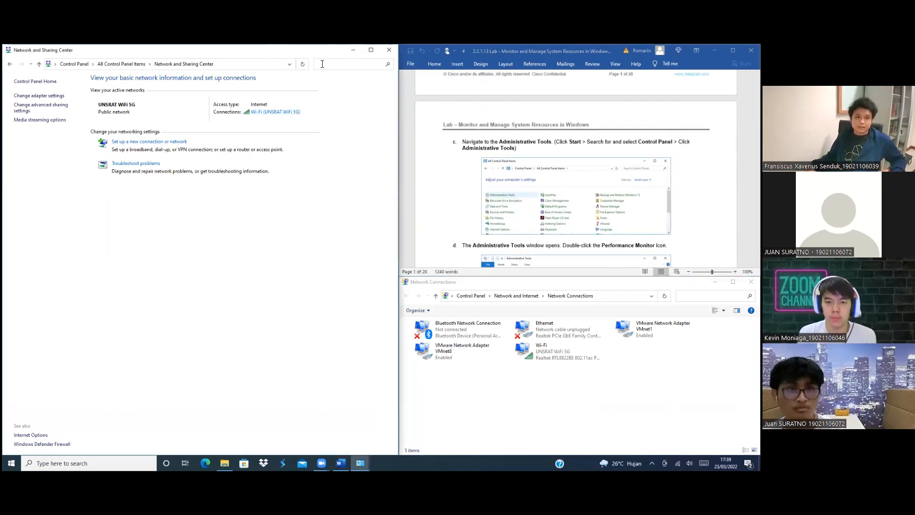
pyautogui.write('ad')
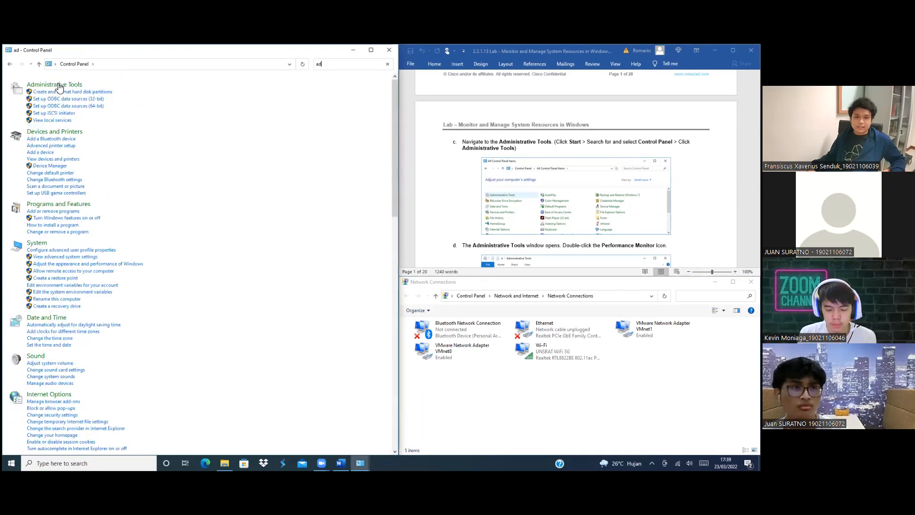
pyautogui.click(60, 86)
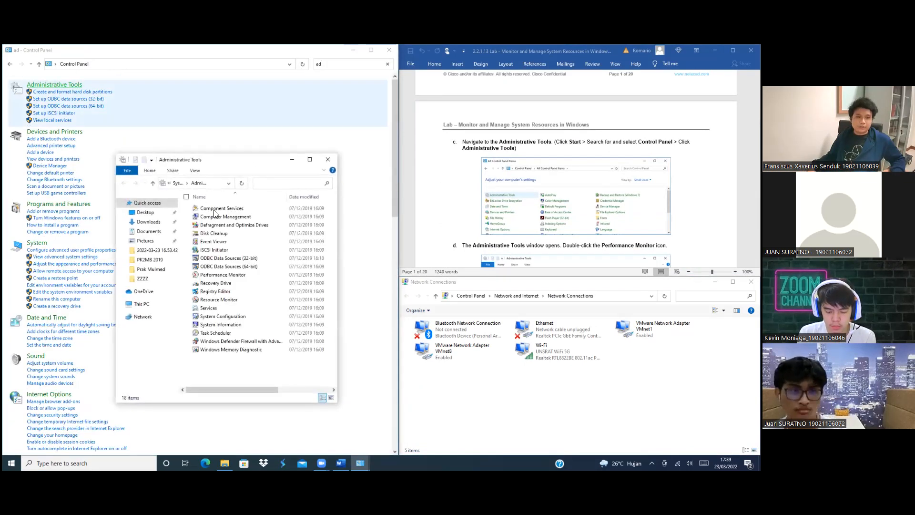
# - Launch Performance Monitor from Administrative Tools and display its live graph under Monitoring Tools
pyautogui.click(220, 275)
pyautogui.doubleClick(219, 276)
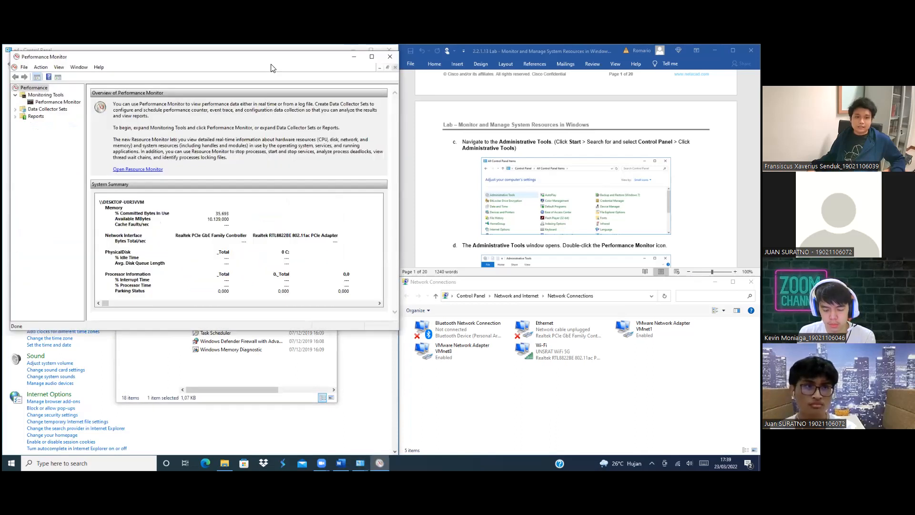
pyautogui.scroll(-10, 529, 205)
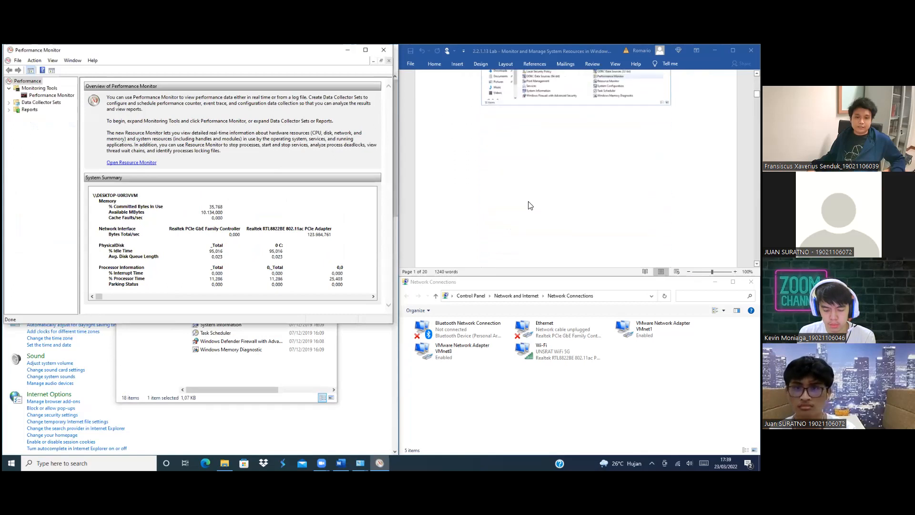
pyautogui.scroll(-10, 529, 205)
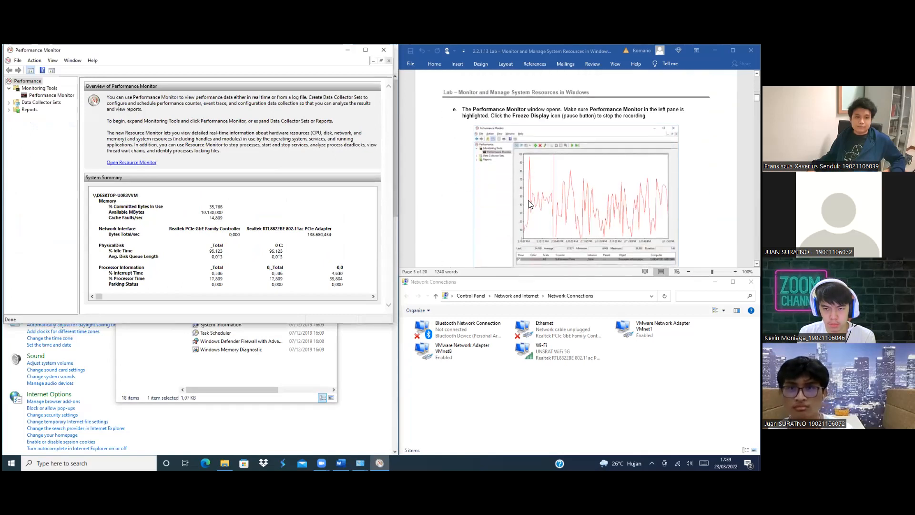
pyautogui.scroll(-1, 529, 204)
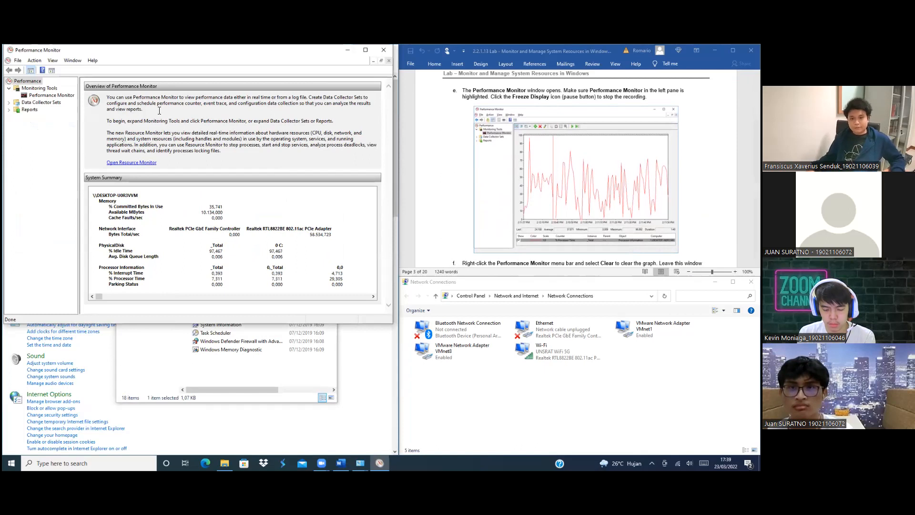
pyautogui.click(51, 95)
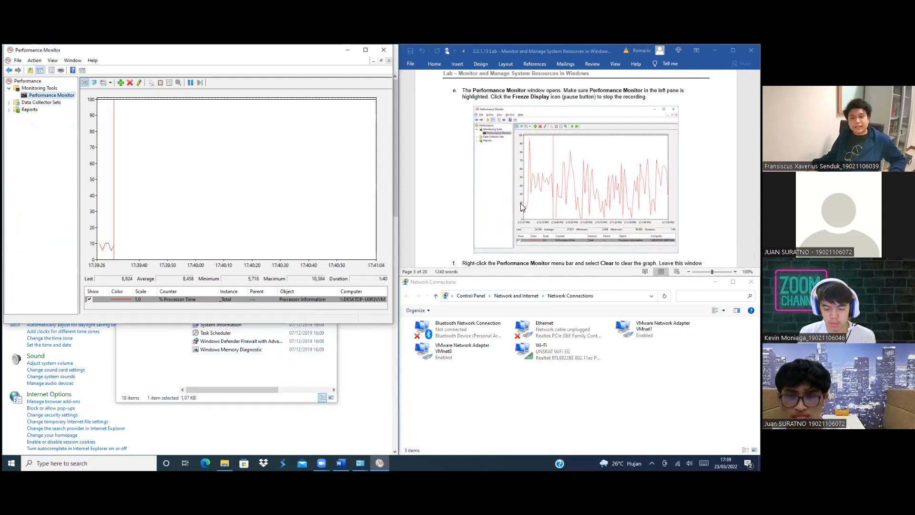
# - Freeze the Performance Monitor display to stop recording processor time
pyautogui.scroll(-1, 521, 207)
pyautogui.scroll(-4, 521, 207)
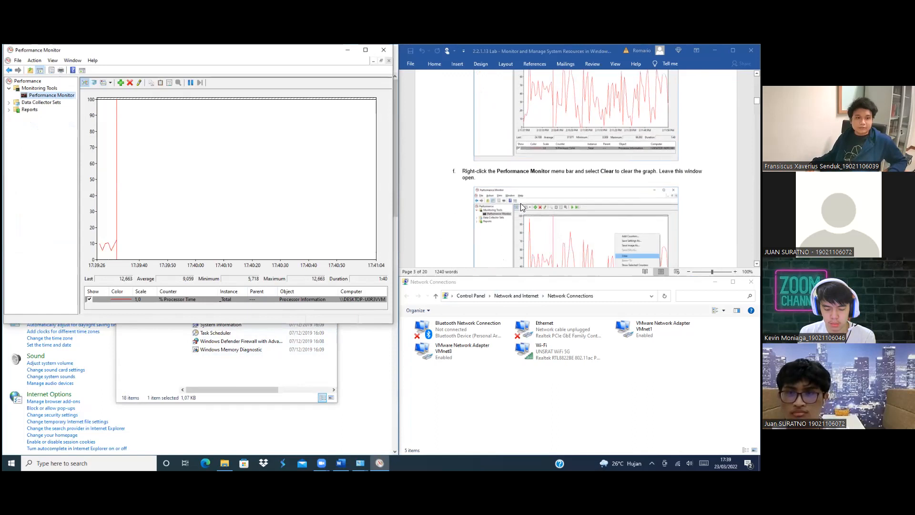
pyautogui.scroll(-2, 520, 207)
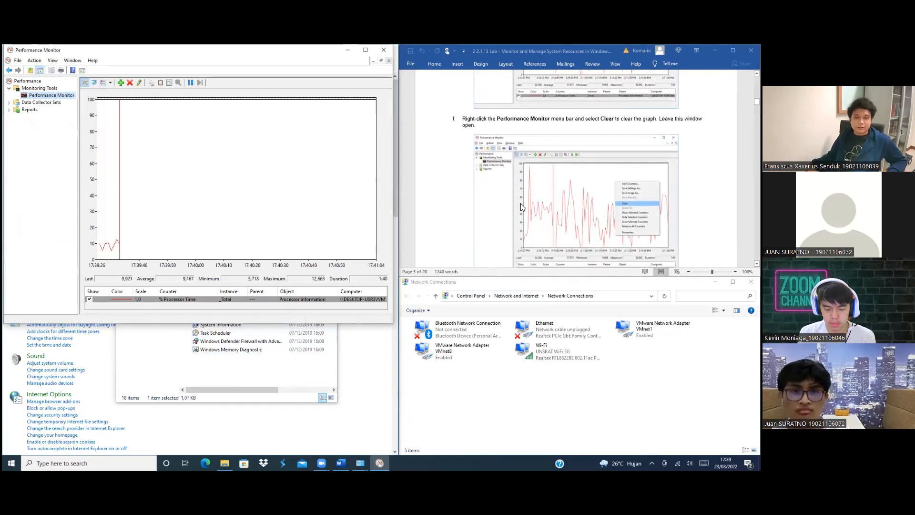
pyautogui.scroll(-1, 519, 207)
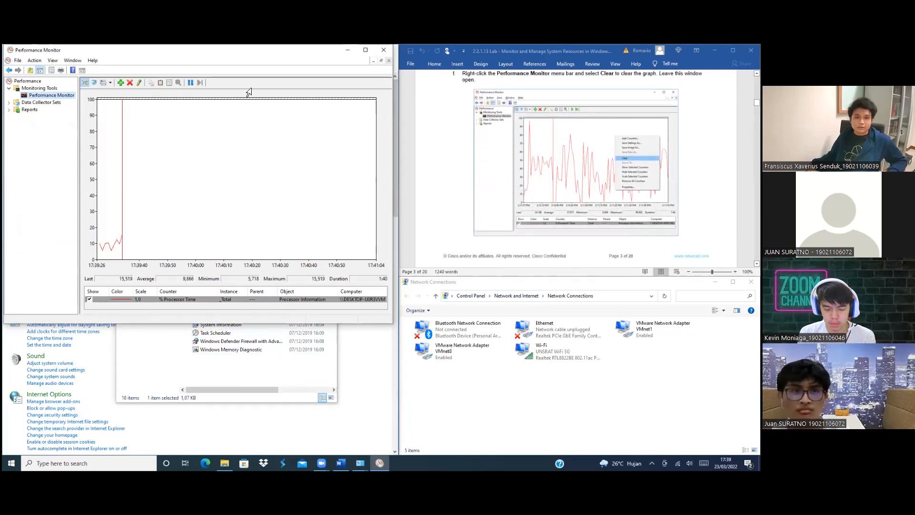
pyautogui.click(190, 83)
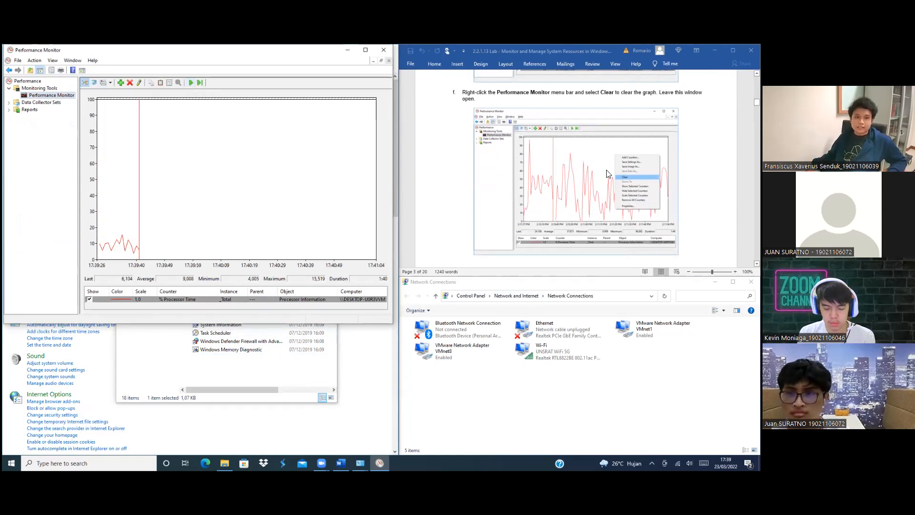
# - Clear the frozen Performance Monitor graph, as described in step f of the lab document
pyautogui.scroll(1, 537, 151)
pyautogui.scroll(3, 539, 152)
pyautogui.scroll(-3, 538, 152)
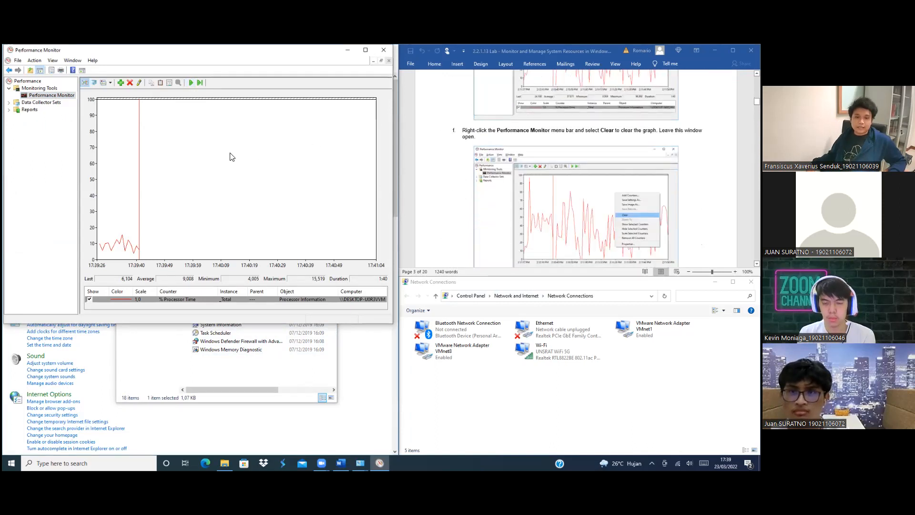
pyautogui.rightClick(245, 152)
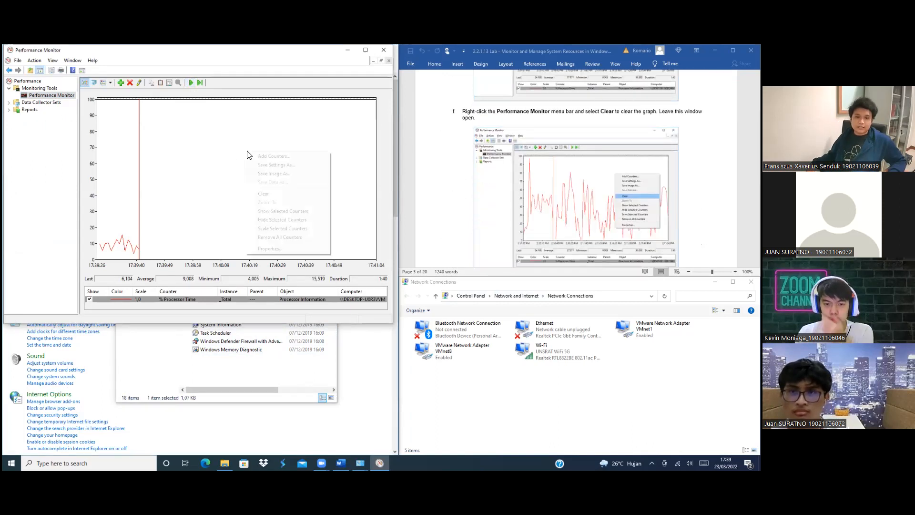
pyautogui.click(263, 193)
# - Return to the Administrative Tools window and open Services, keeping Performance Monitor open
pyautogui.scroll(-5, 576, 167)
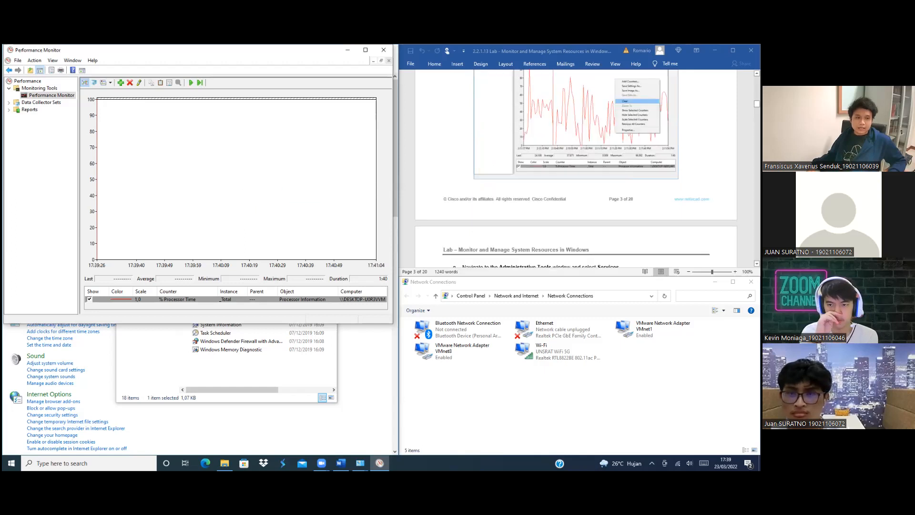
pyautogui.scroll(3, 576, 167)
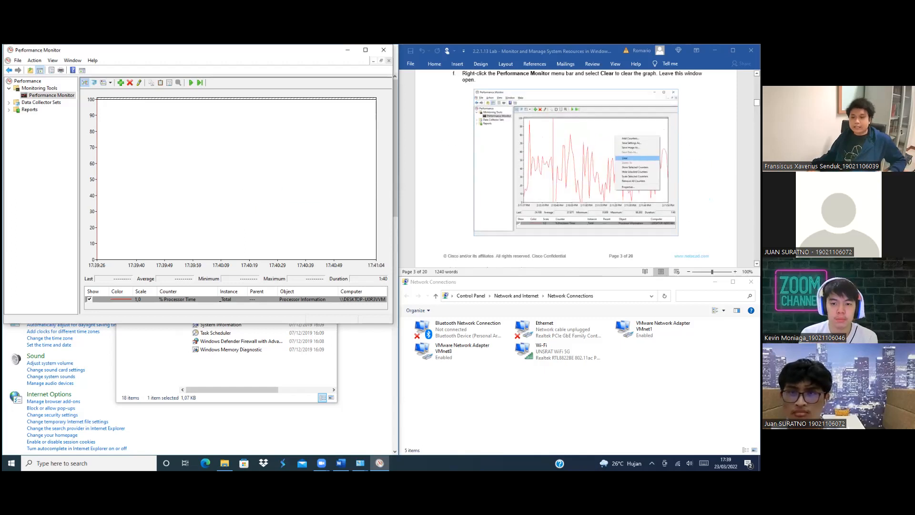
pyautogui.scroll(-5, 532, 161)
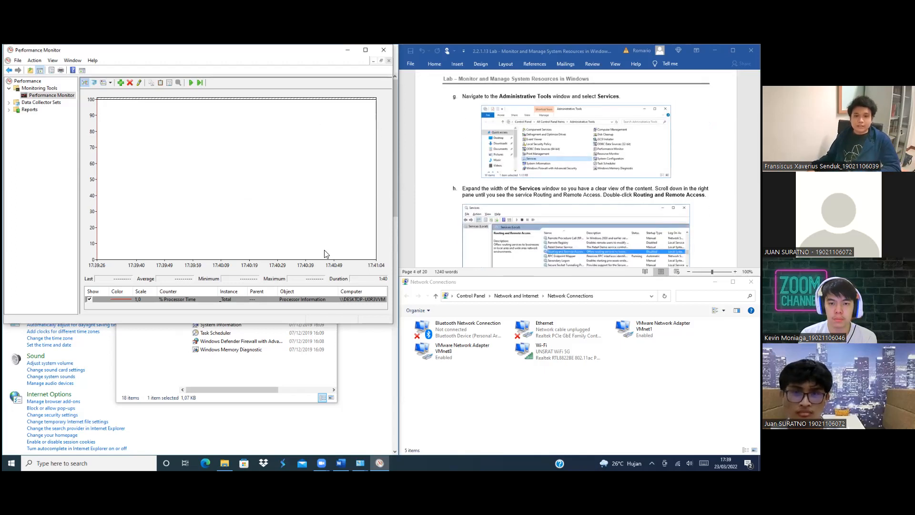
pyautogui.hotkey('alt', 'Tab')
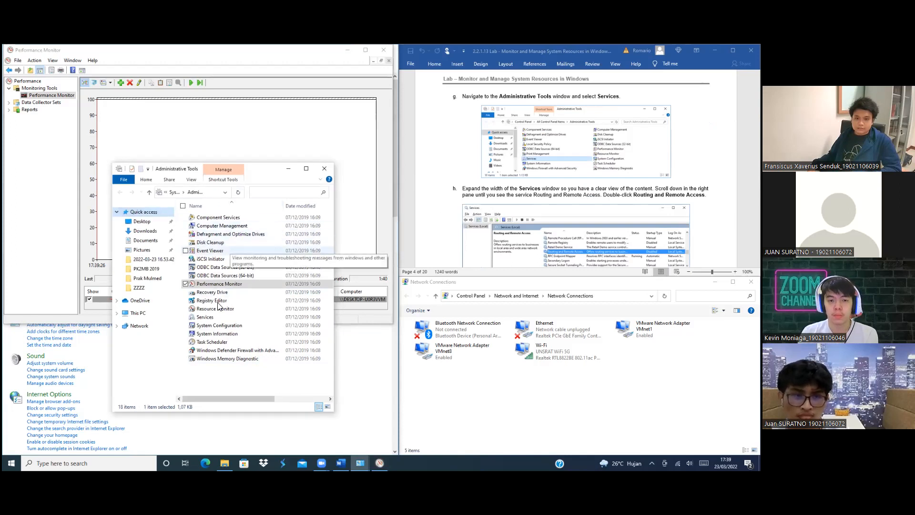
pyautogui.doubleClick(217, 314)
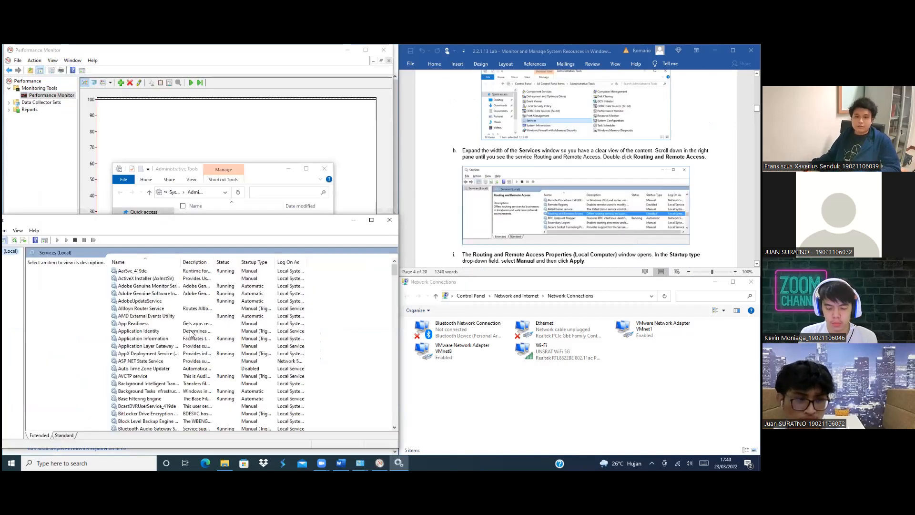
# - Open the properties of the Routing and Remote Access service and apply Manual as its startup type
pyautogui.scroll(-15, 189, 335)
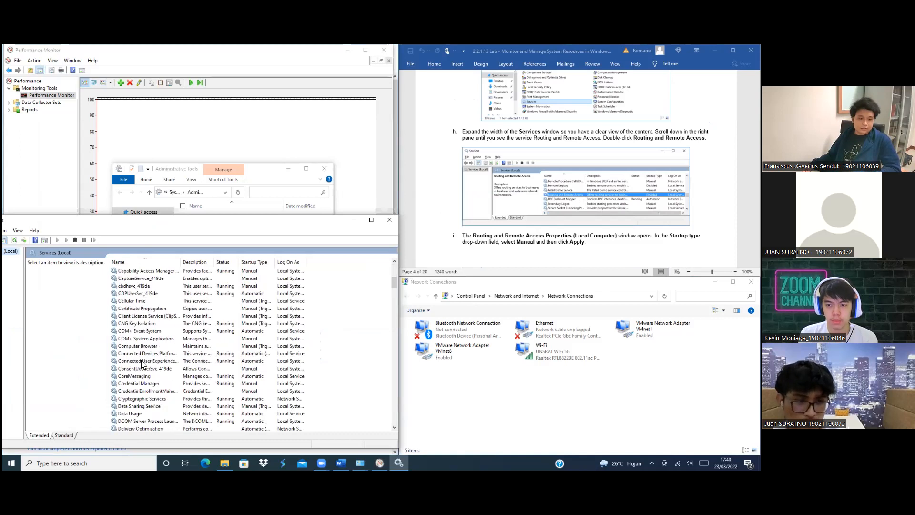
pyautogui.scroll(-6, 142, 364)
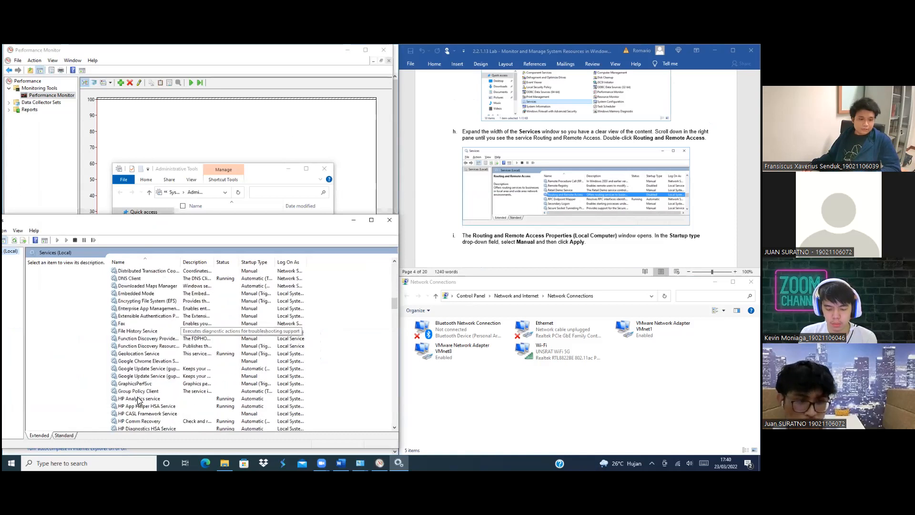
pyautogui.scroll(-5, 139, 400)
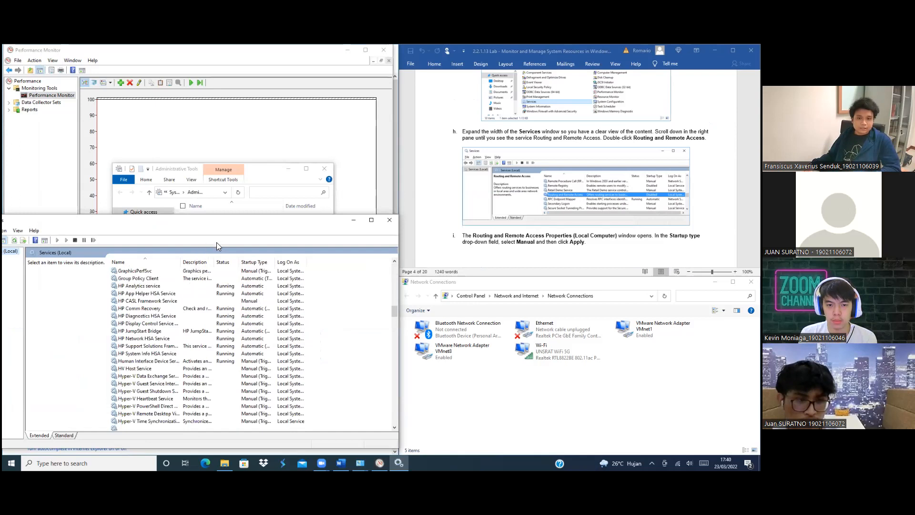
pyautogui.scroll(-20, 139, 399)
pyautogui.doubleClick(139, 399)
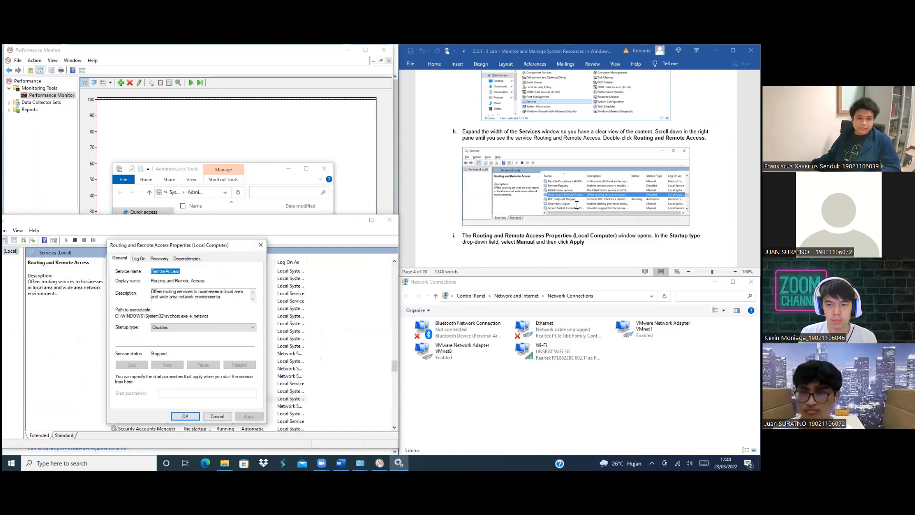
pyautogui.moveTo(191, 245); pyautogui.dragTo(299, 246)
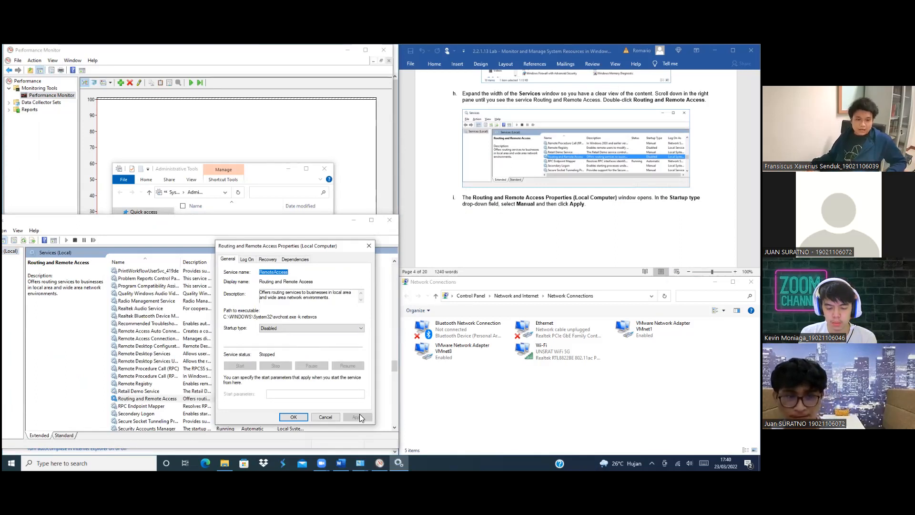
pyautogui.click(348, 345)
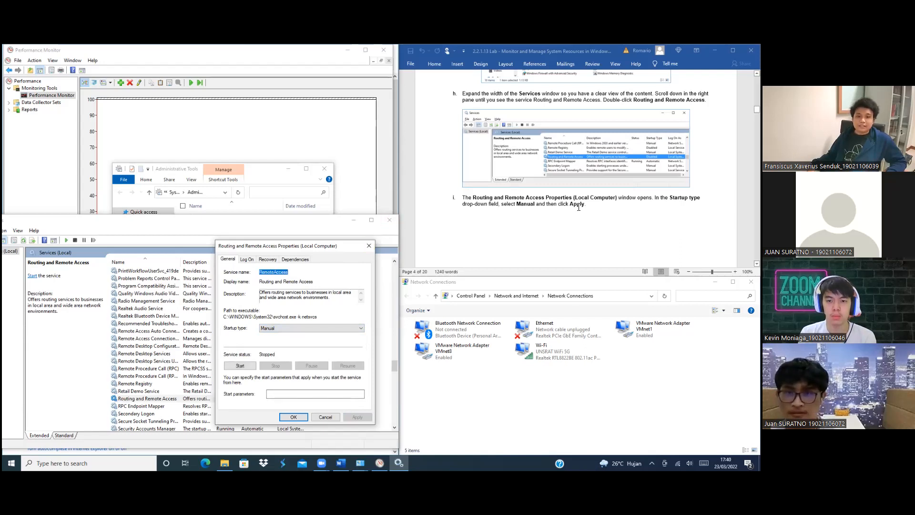
# - Follow lab step j and unfreeze the Performance Monitor display to resume recording processor time
pyautogui.scroll(-8, 578, 207)
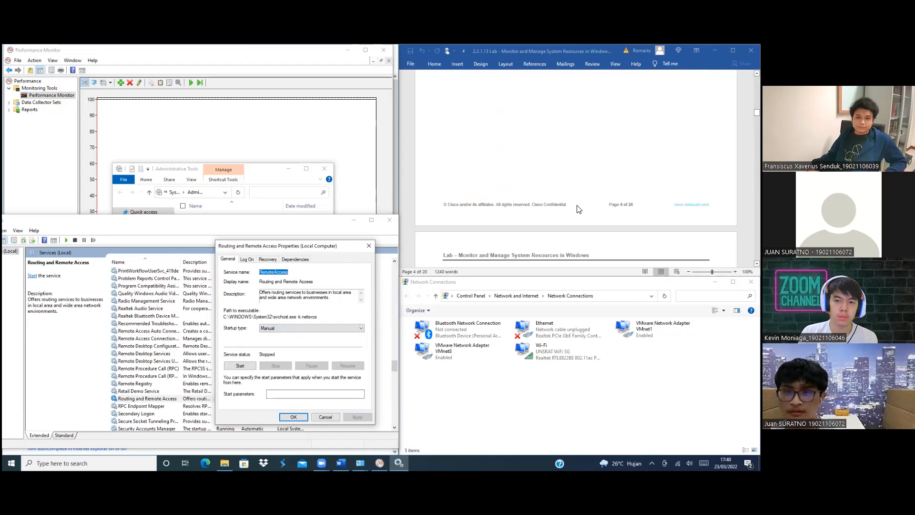
pyautogui.scroll(-2, 578, 206)
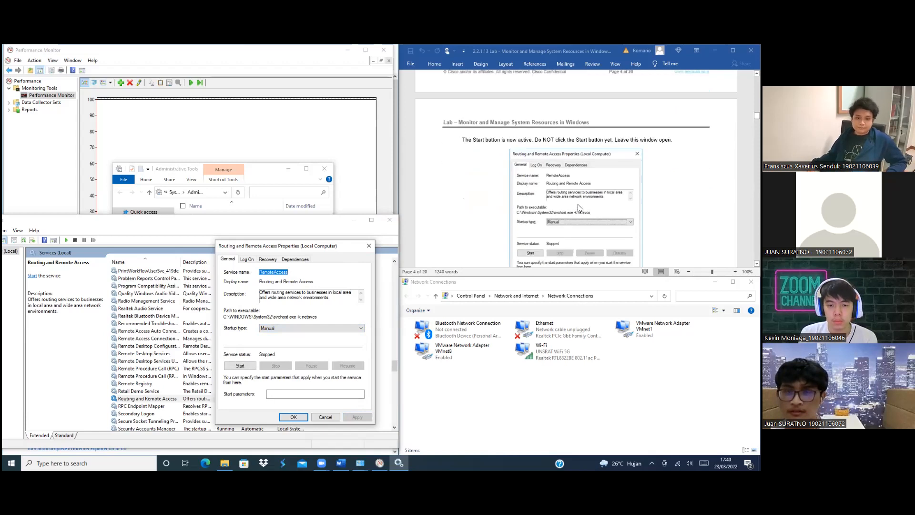
pyautogui.scroll(-2, 578, 204)
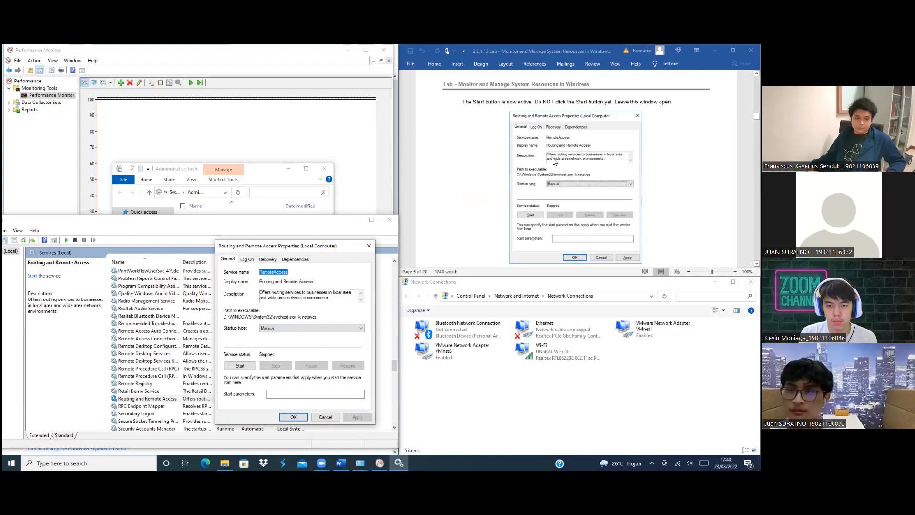
pyautogui.scroll(-3, 553, 160)
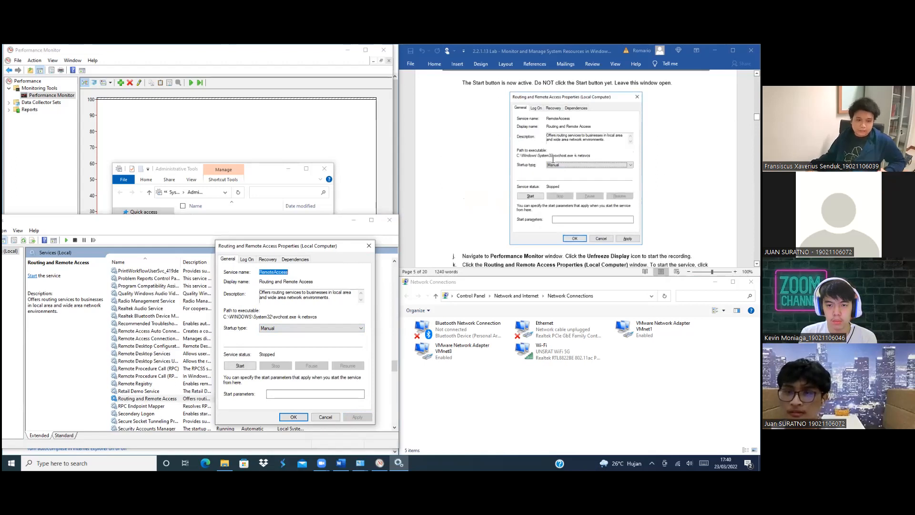
pyautogui.scroll(-5, 552, 157)
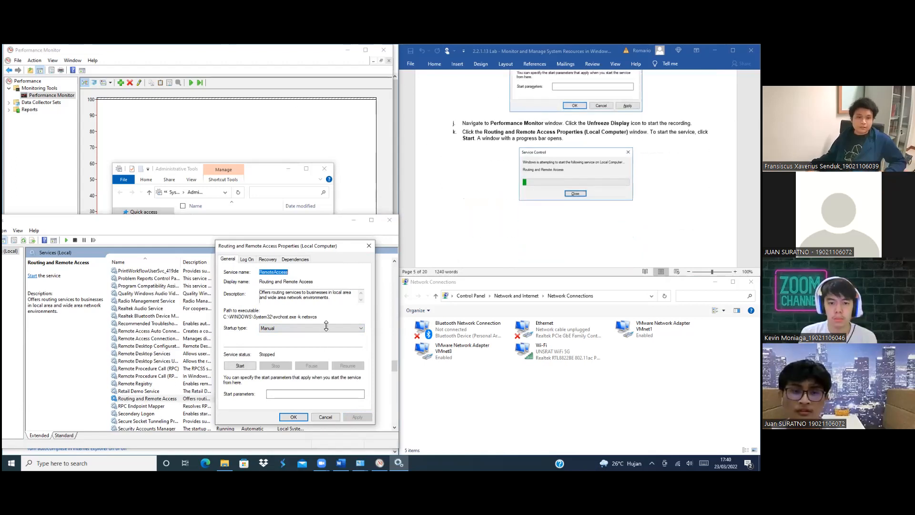
pyautogui.hotkey('alt', 'Tab')
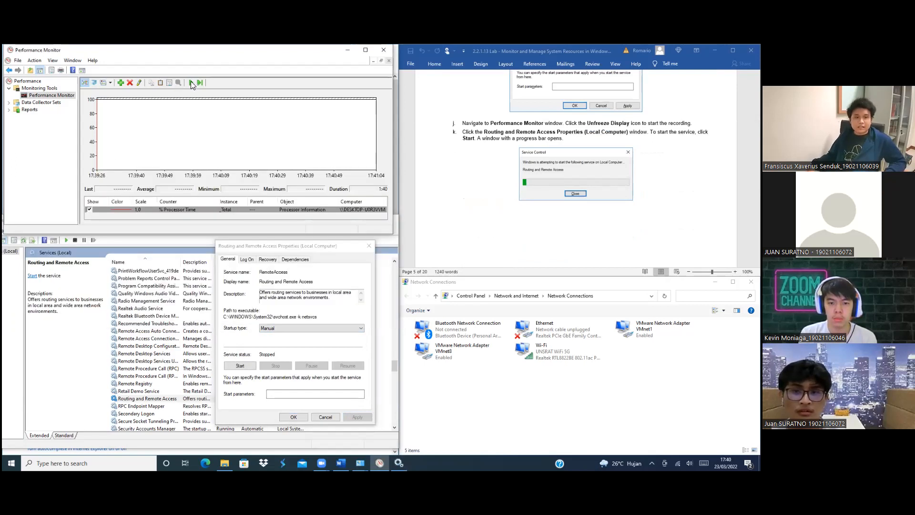
pyautogui.click(191, 82)
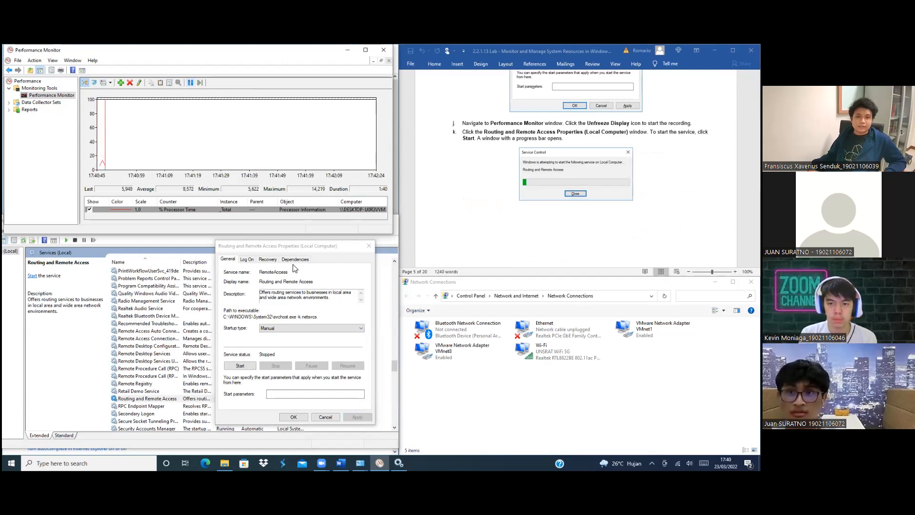
# - Return to the Routing and Remote Access properties window and start the service, as described in lab step k
pyautogui.click(299, 247)
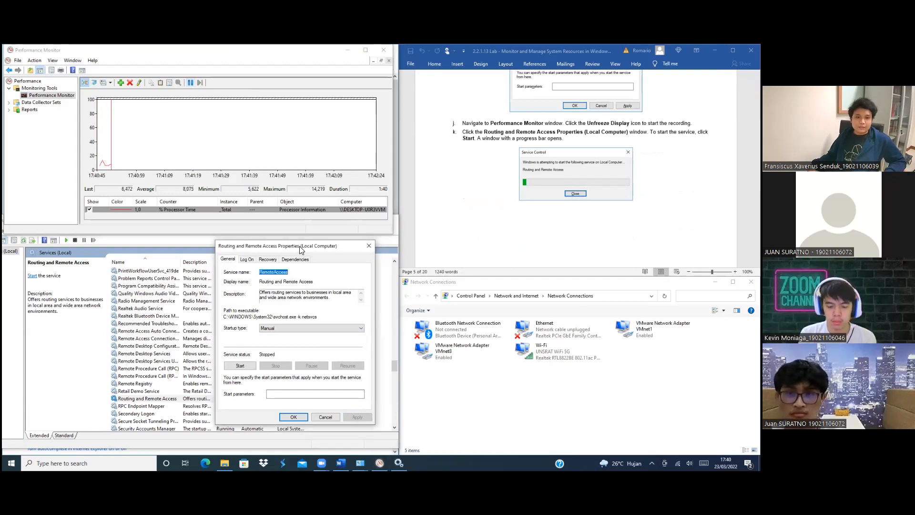
pyautogui.moveTo(300, 247); pyautogui.dragTo(296, 246)
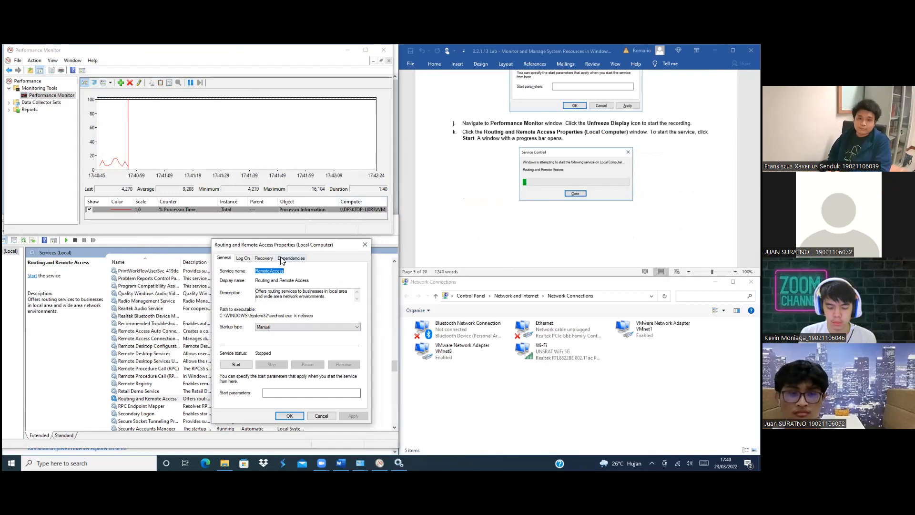
pyautogui.scroll(-1, 495, 208)
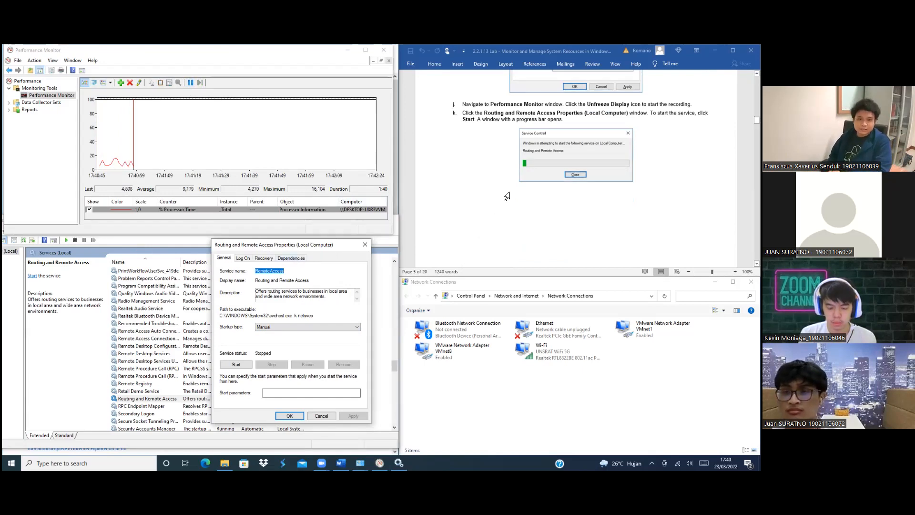
pyautogui.scroll(-2, 506, 195)
pyautogui.scroll(1, 506, 196)
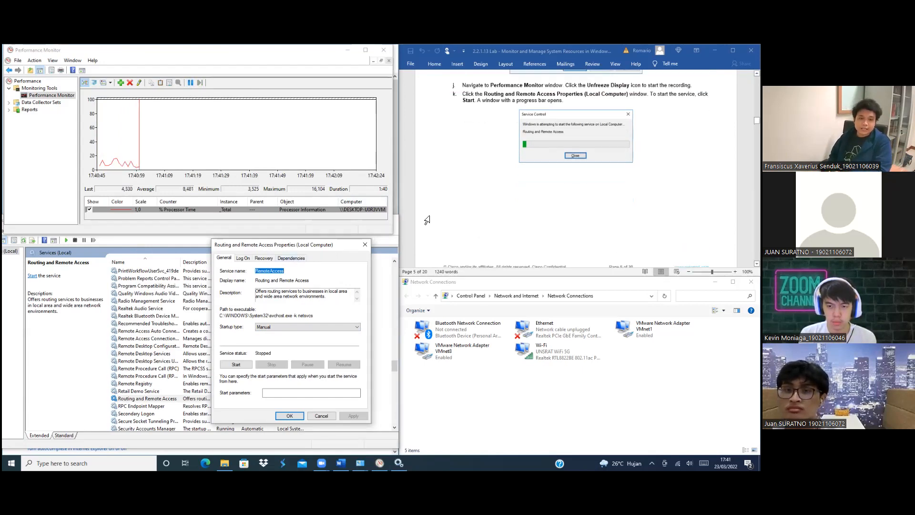
pyautogui.click(237, 365)
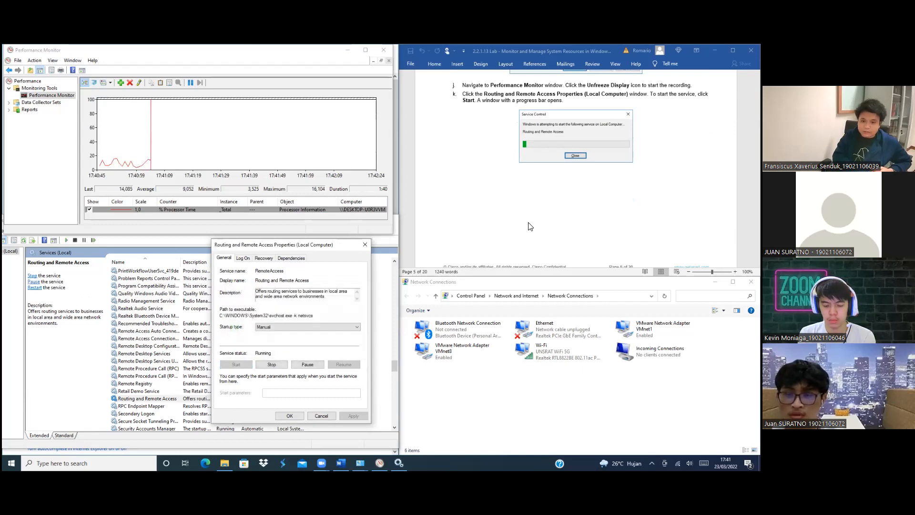
# - Follow lab steps l and m, keeping the service properties open, and refresh the Network Connections window
pyautogui.scroll(-6, 530, 227)
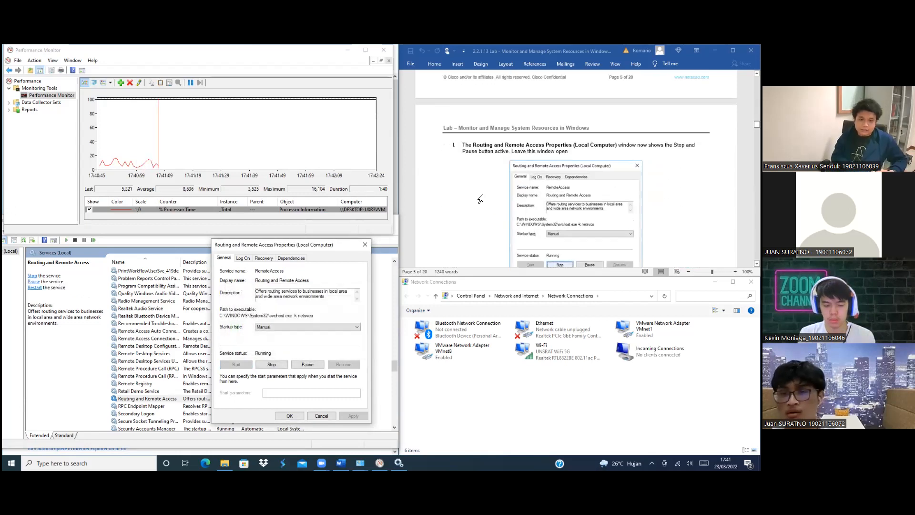
pyautogui.scroll(-2, 479, 199)
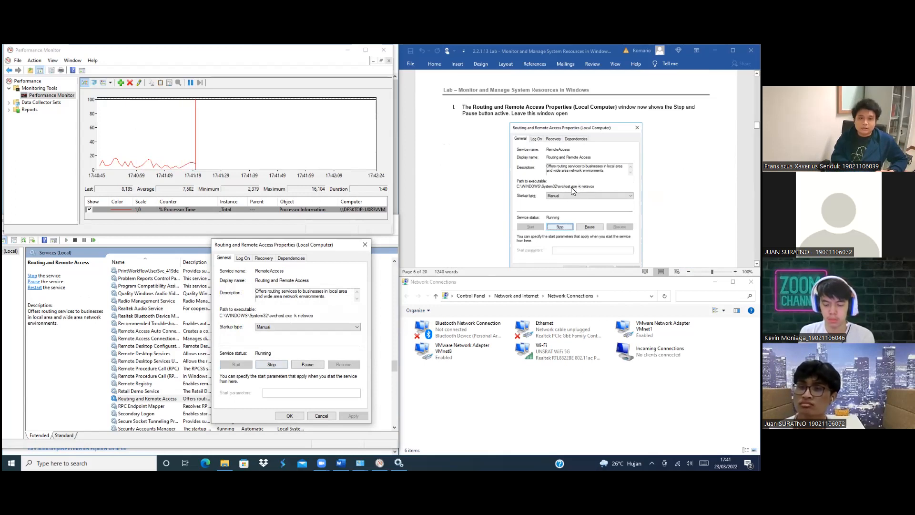
pyautogui.scroll(-3, 574, 187)
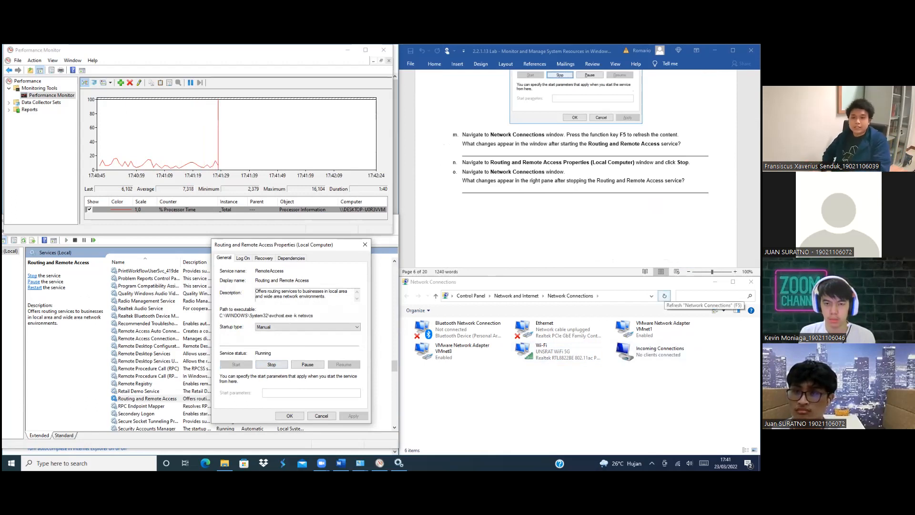
pyautogui.click(664, 296)
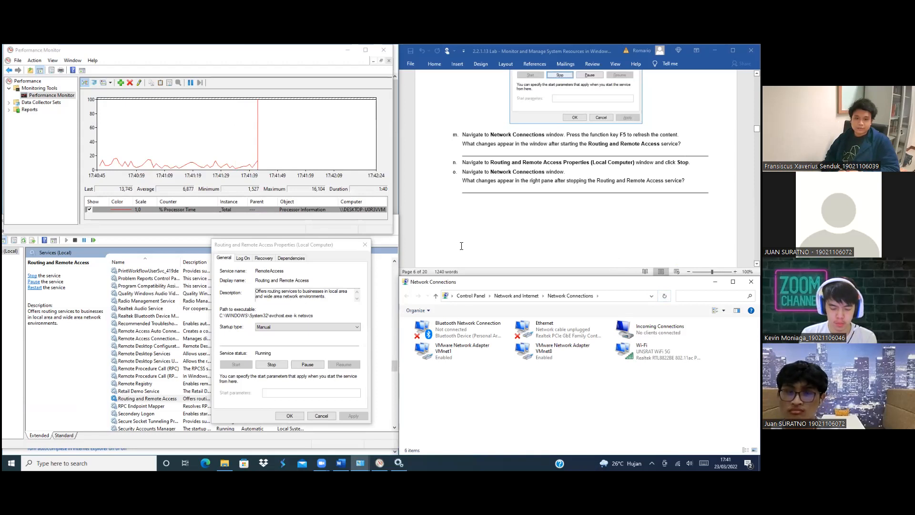
# - Stop the Routing and Remote Access service from its properties window and review lab step o on Network Connections changes
pyautogui.scroll(-1, 527, 229)
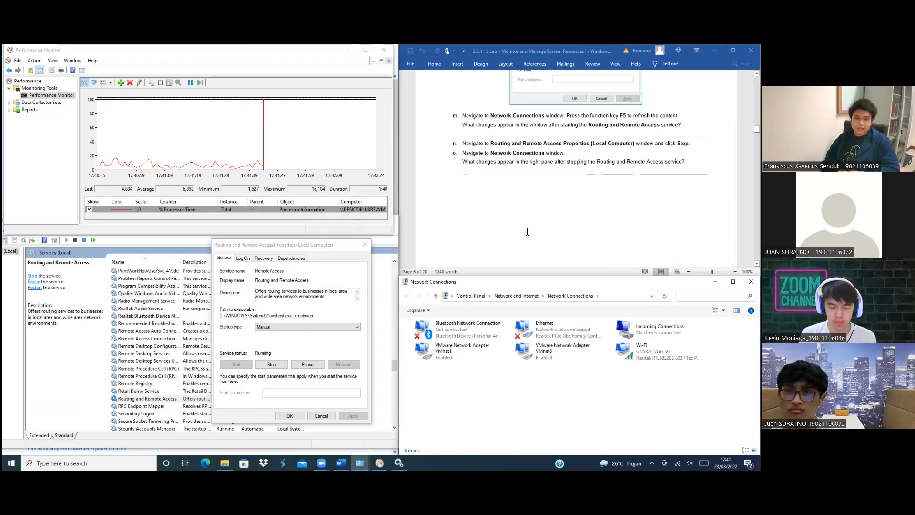
pyautogui.click(271, 365)
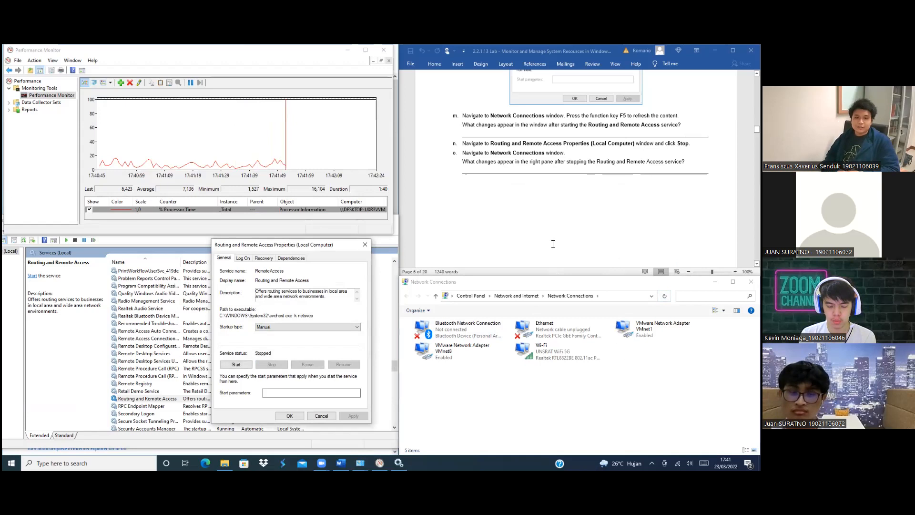
pyautogui.scroll(-3, 558, 228)
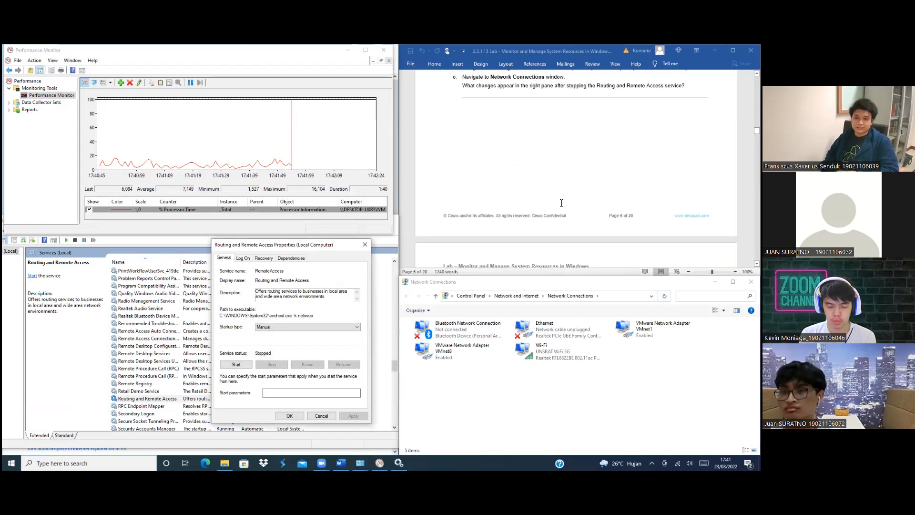
pyautogui.scroll(1, 562, 203)
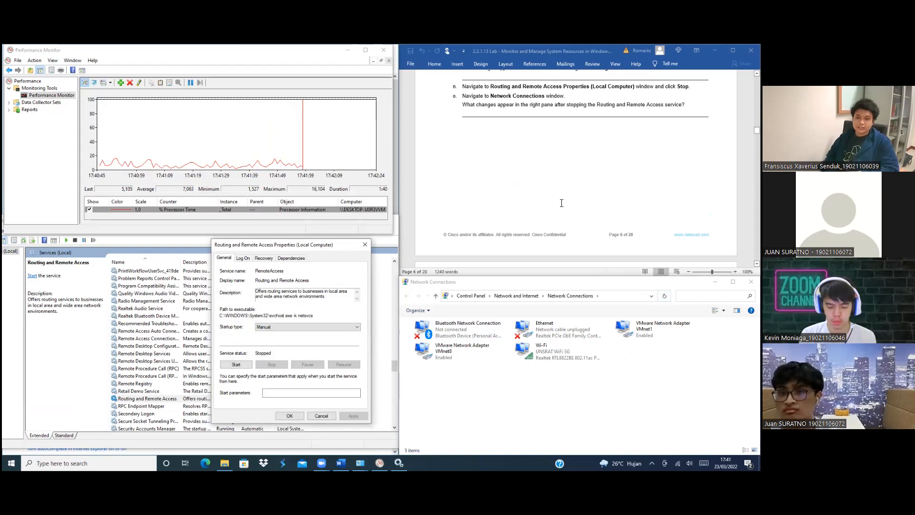
# - Continue to lab step p and freeze the Performance Monitor display to stop the recording
pyautogui.scroll(-3, 561, 203)
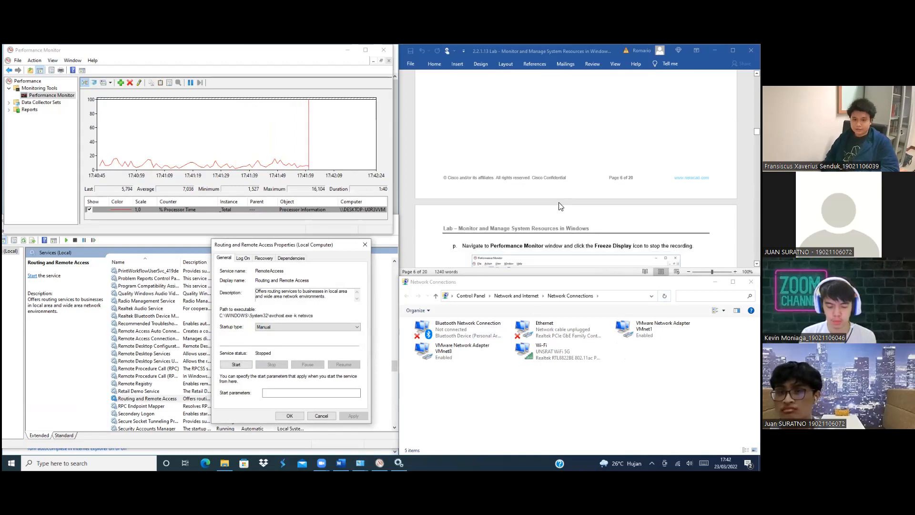
pyautogui.scroll(-5, 560, 205)
pyautogui.scroll(-3, 560, 206)
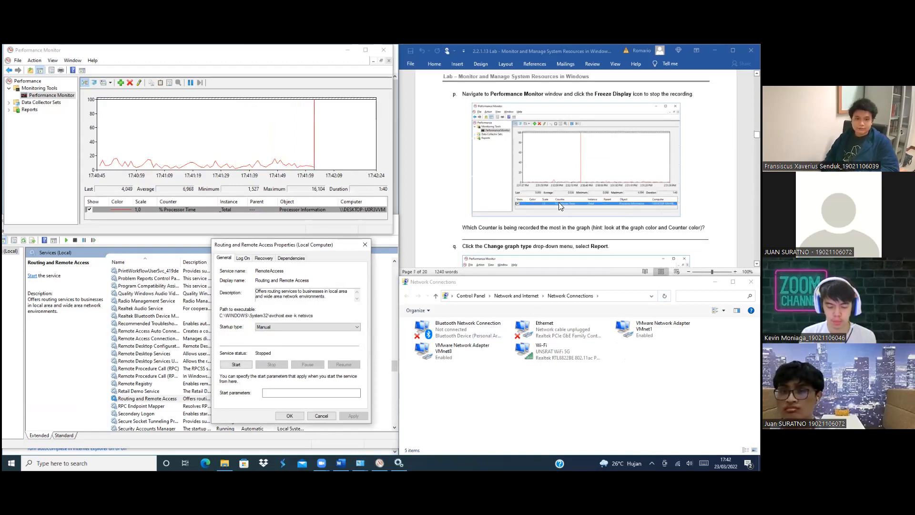
pyautogui.click(190, 82)
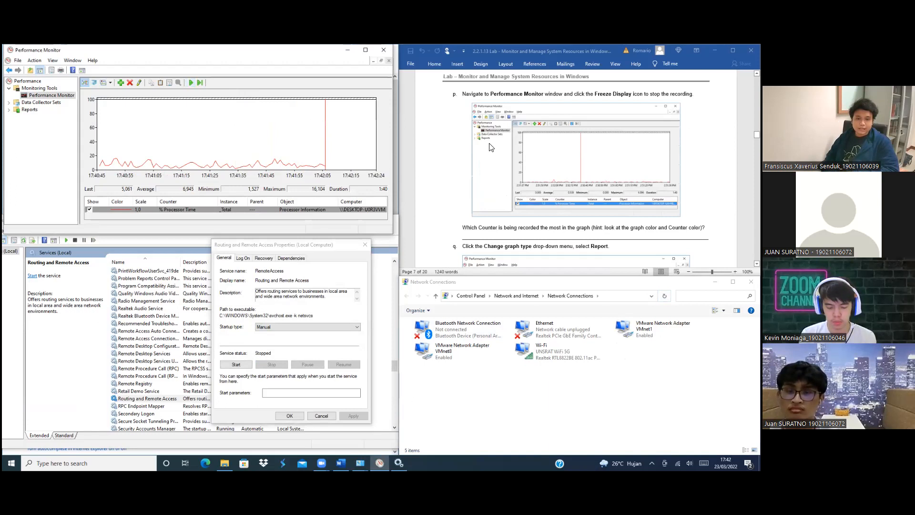
# - Change the Performance Monitor graph type to Report, and bring up lab step r asking for the counter's values
pyautogui.scroll(-1, 490, 144)
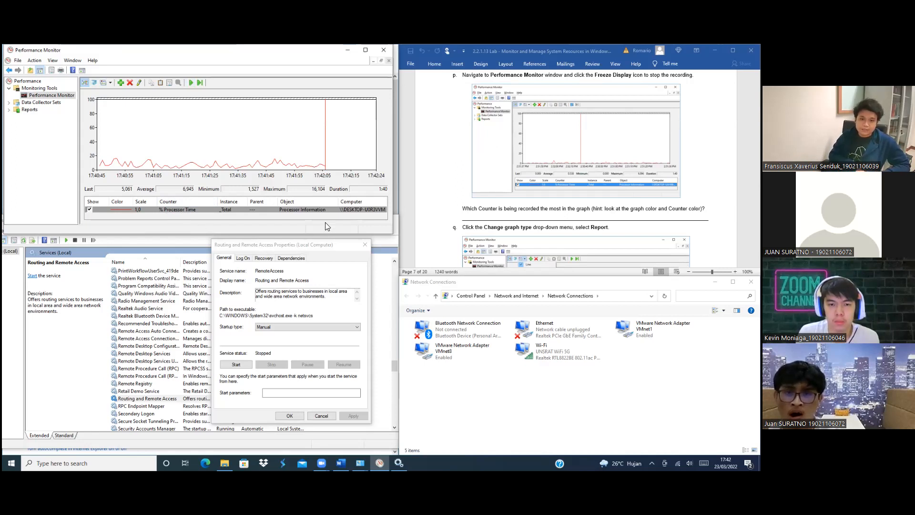
pyautogui.scroll(-1, 494, 187)
pyautogui.scroll(-4, 494, 188)
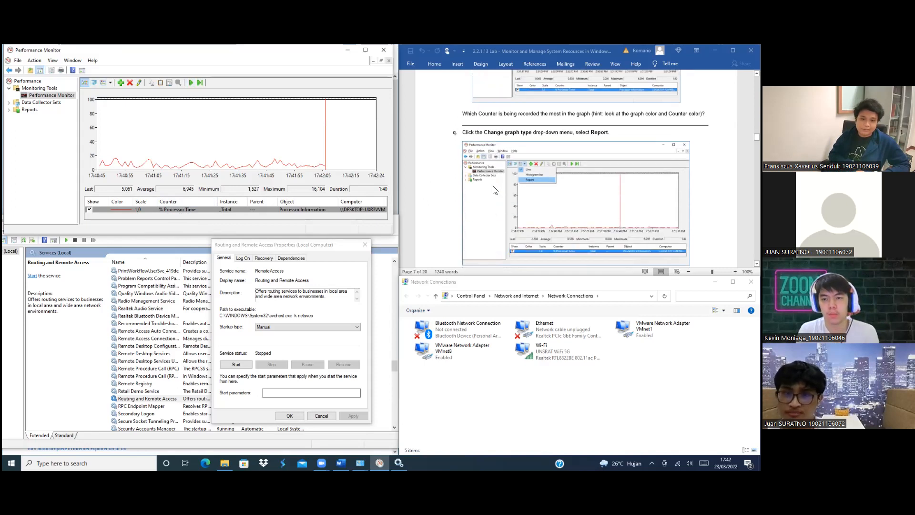
pyautogui.scroll(-1, 494, 189)
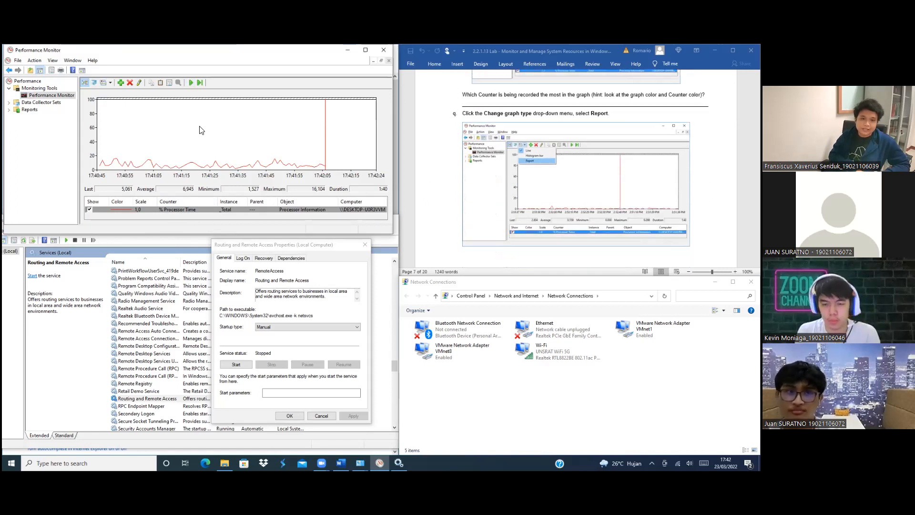
pyautogui.click(110, 83)
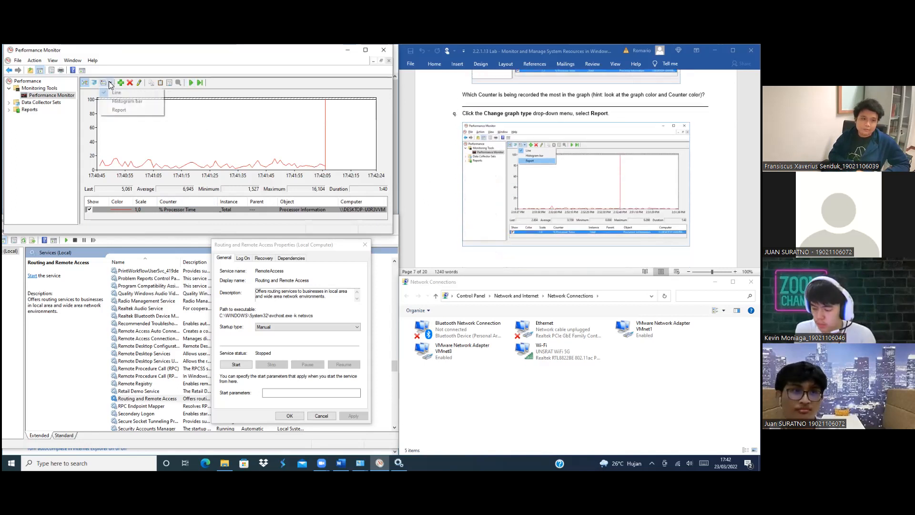
pyautogui.click(122, 110)
pyautogui.scroll(-10, 502, 119)
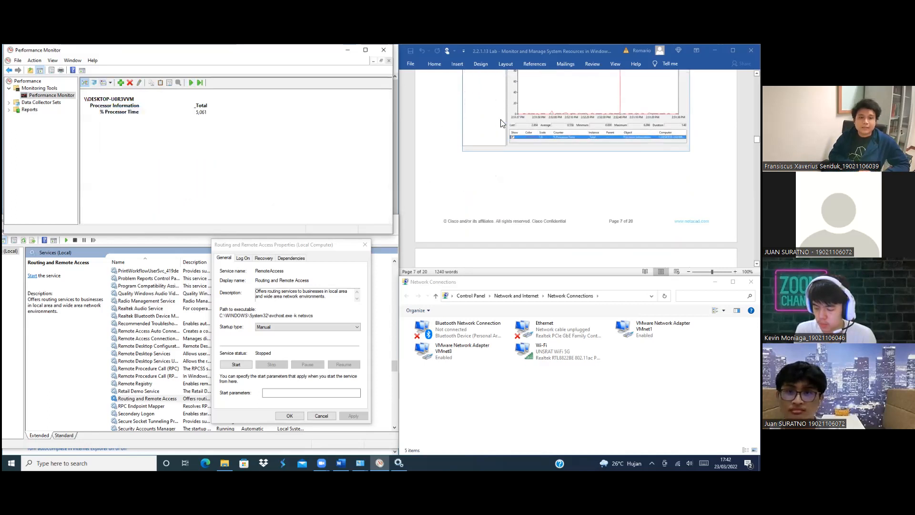
pyautogui.scroll(-1, 502, 120)
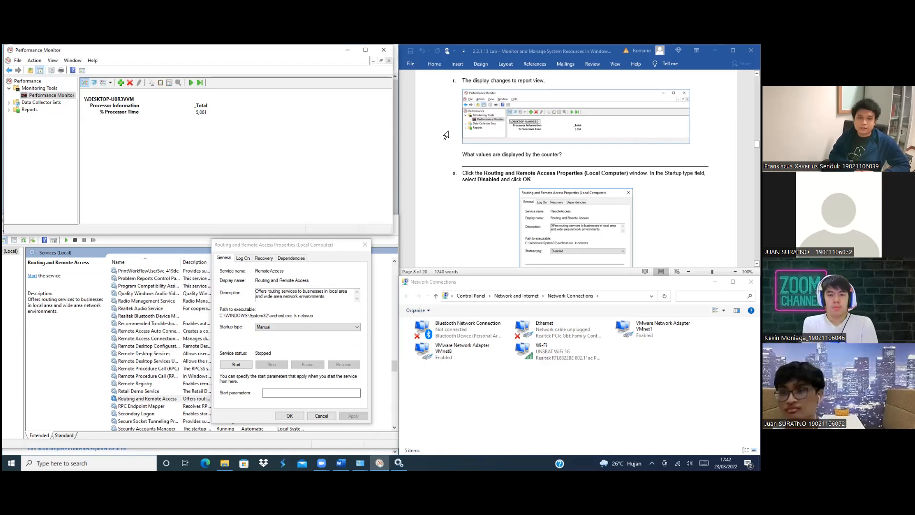
# - Follow lab step s by setting the Routing and Remote Access service's startup type to Disabled and confirming its properties
pyautogui.scroll(-2, 502, 135)
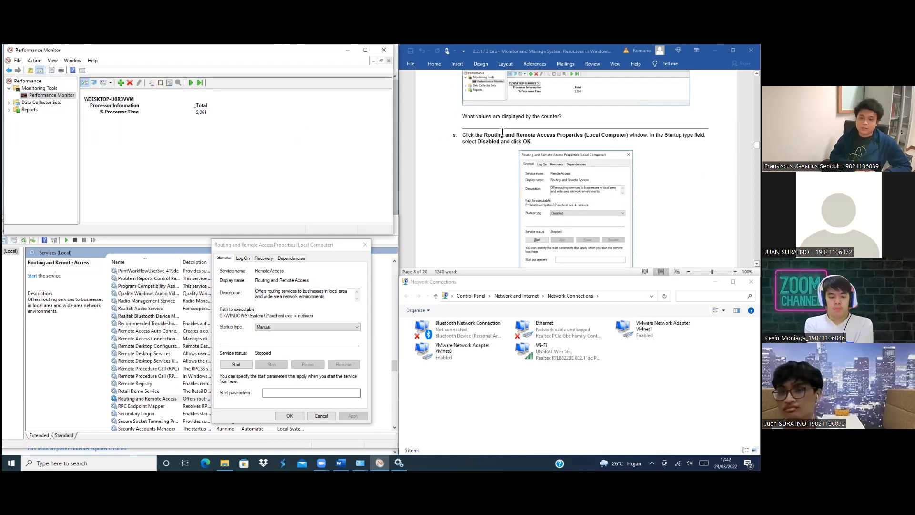
pyautogui.scroll(-2, 501, 133)
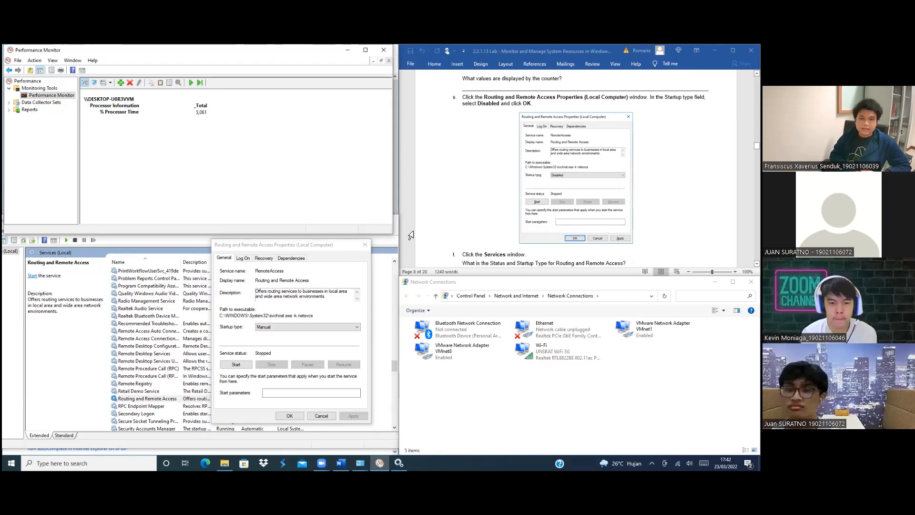
pyautogui.click(339, 249)
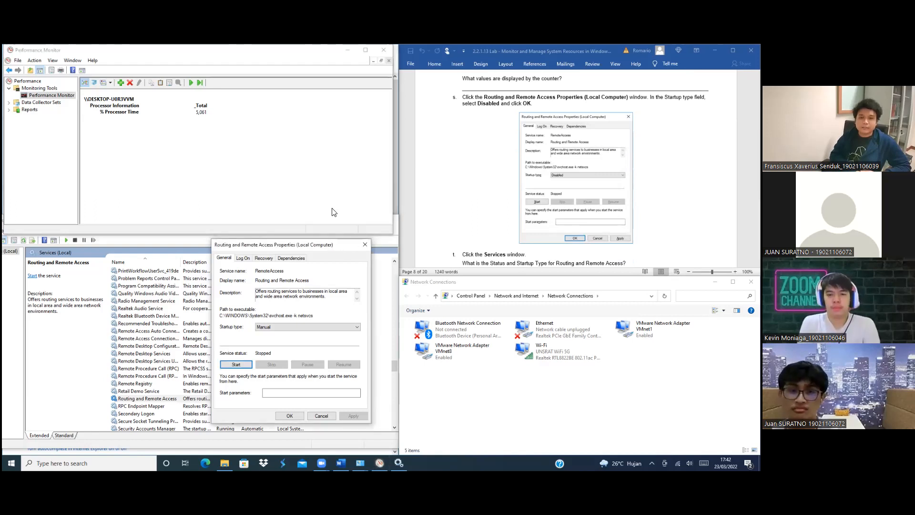
pyautogui.moveTo(334, 213); pyautogui.dragTo(334, 211)
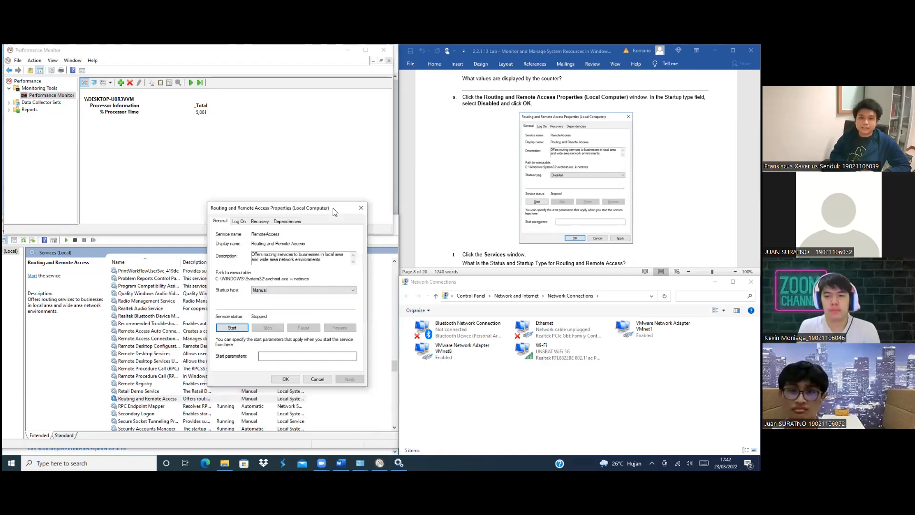
pyautogui.click(349, 291)
pyautogui.click(332, 312)
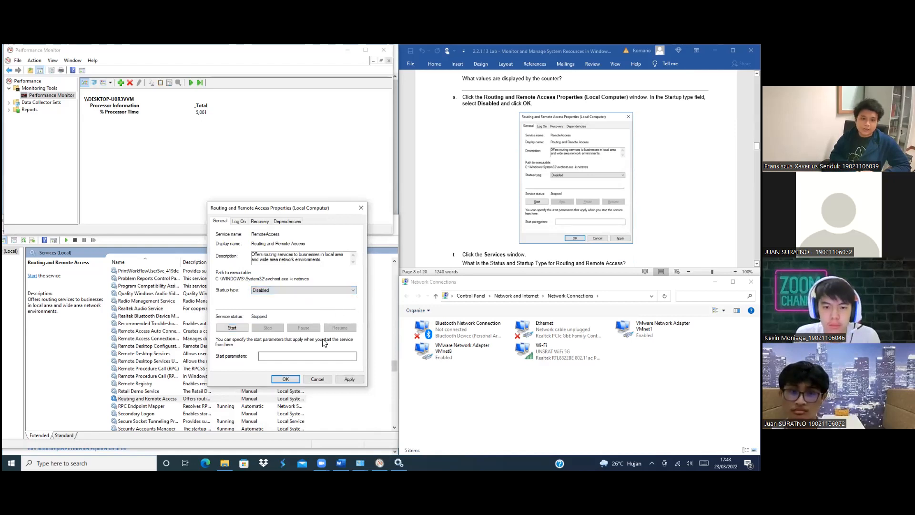
pyautogui.click(287, 379)
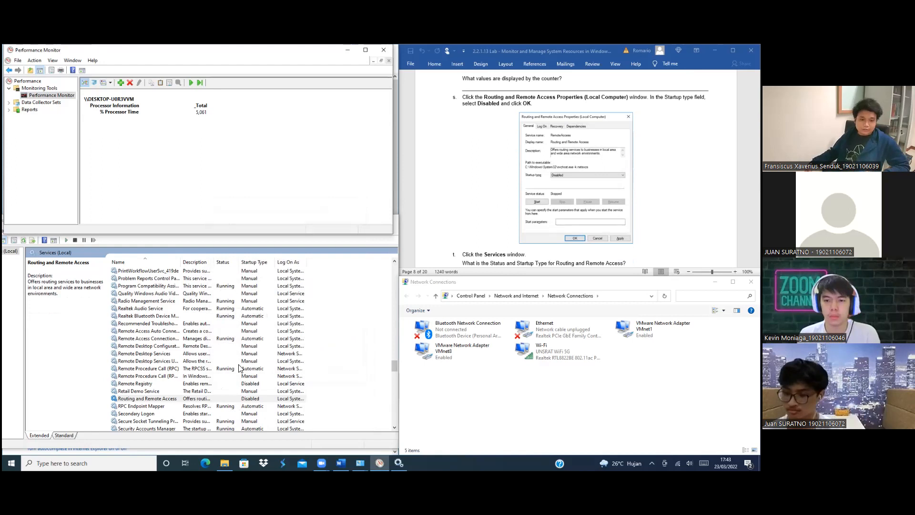
# - Check Routing and Remote Access in the Services list for lab step t, and unfreeze the Performance Monitor display
pyautogui.scroll(-2, 235, 366)
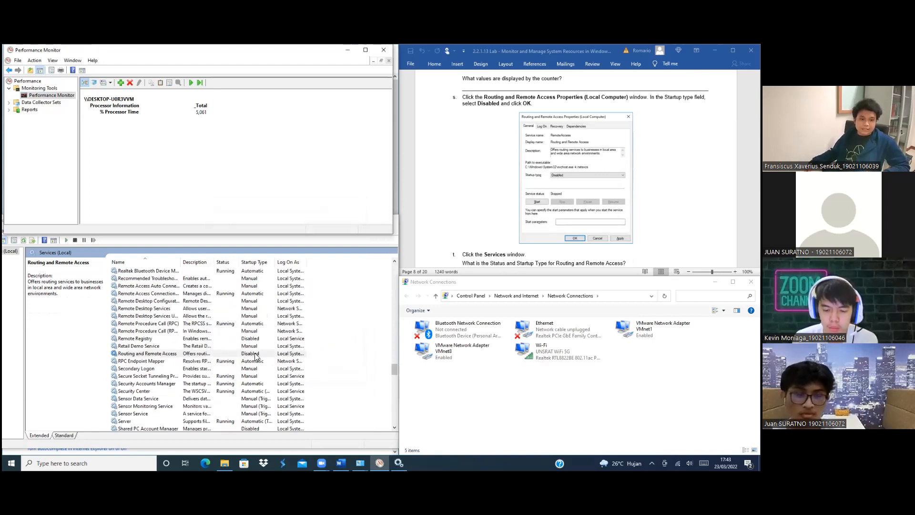
pyautogui.scroll(-2, 522, 238)
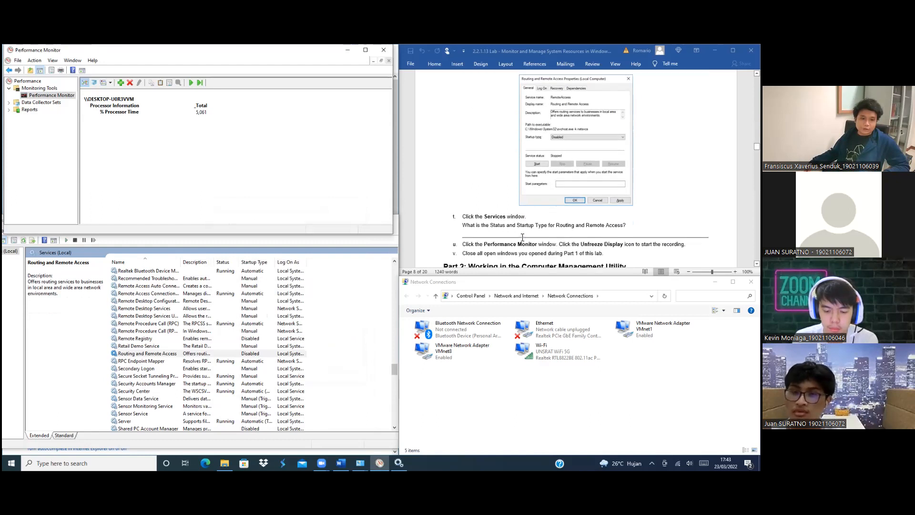
pyautogui.scroll(-1, 522, 237)
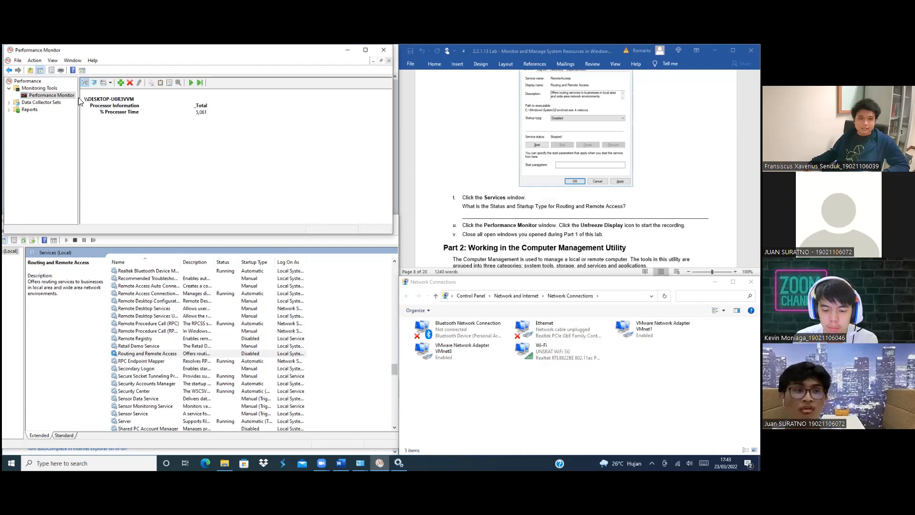
pyautogui.click(190, 83)
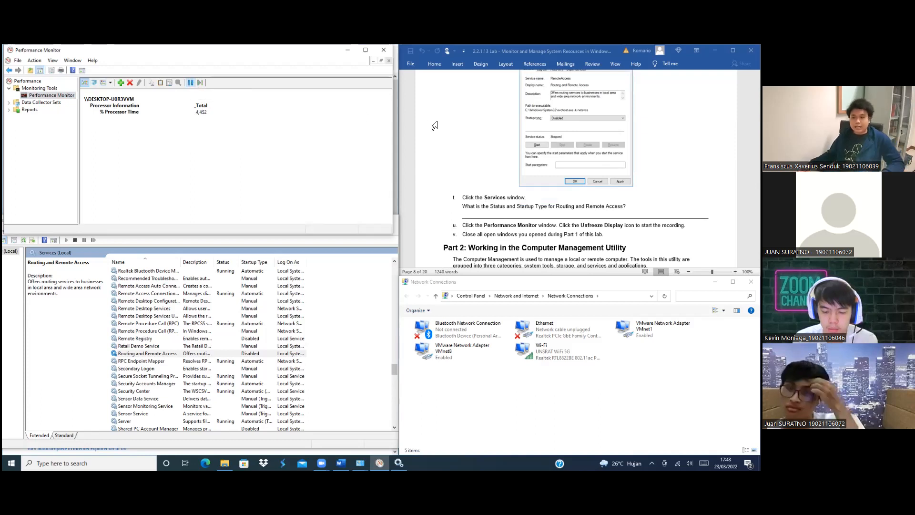
# - Close all windows opened during Part 1: Network Connections, Performance Monitor, Services, Administrative Tools and Control Panel
pyautogui.scroll(-1, 459, 136)
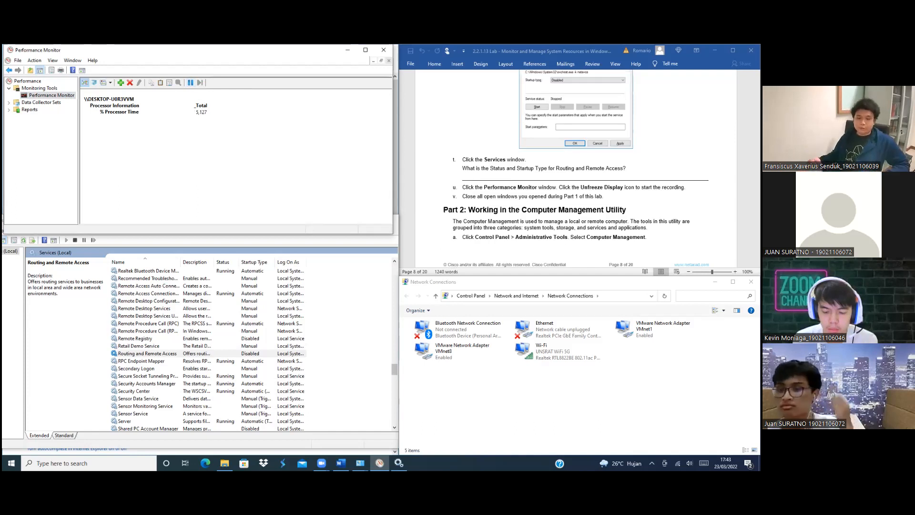
pyautogui.click(751, 282)
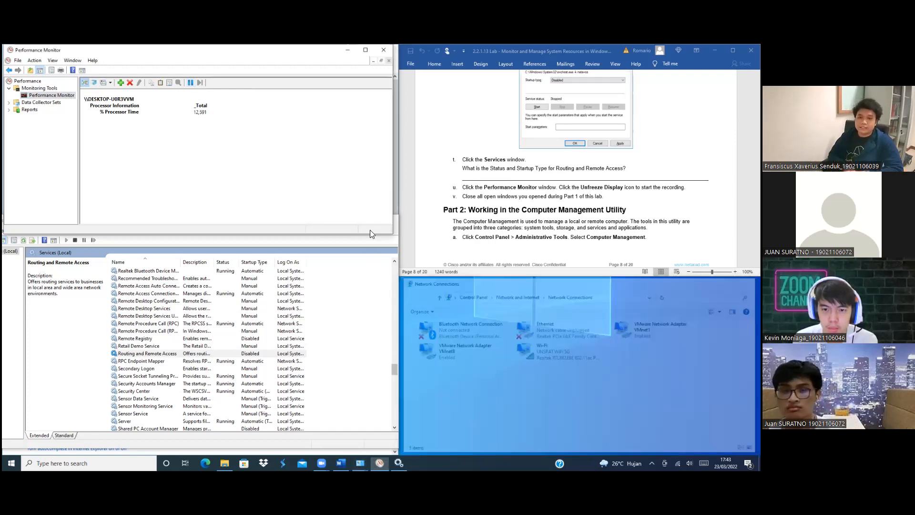
pyautogui.moveTo(300, 49); pyautogui.dragTo(293, 88)
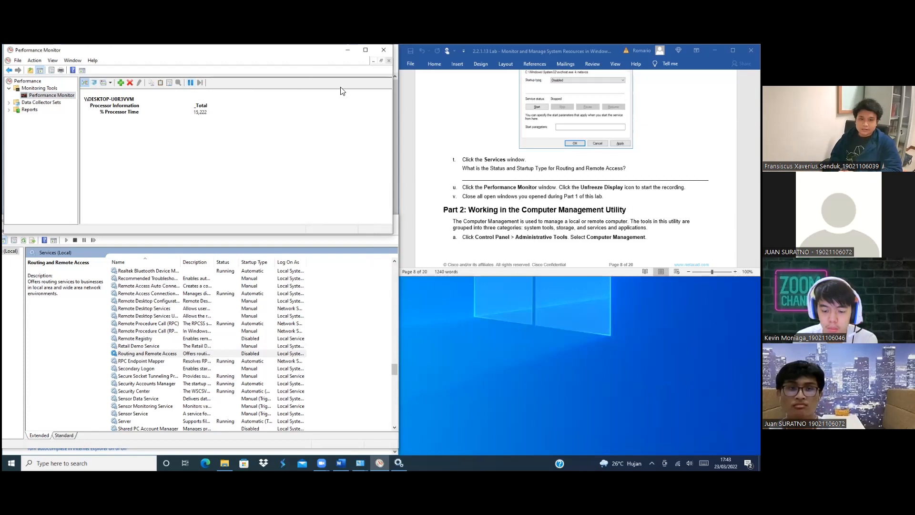
pyautogui.click(372, 88)
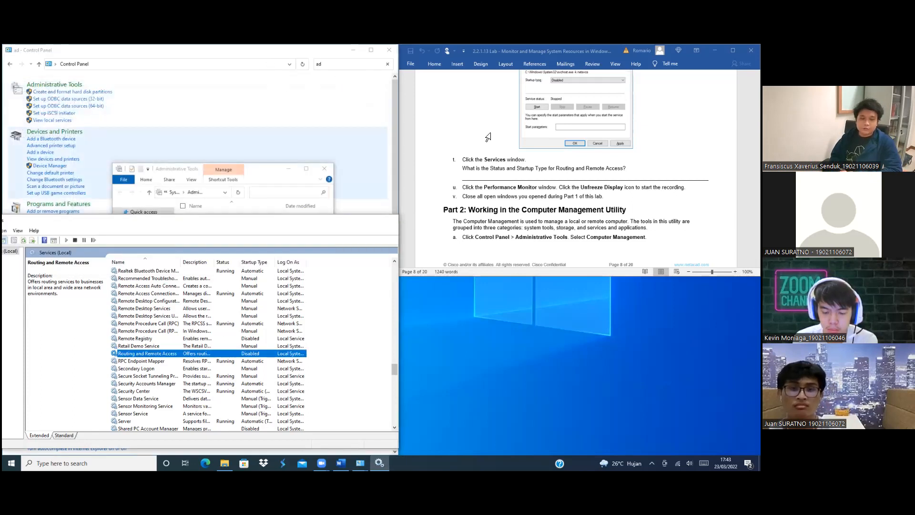
pyautogui.hotkey('alt', 'F4')
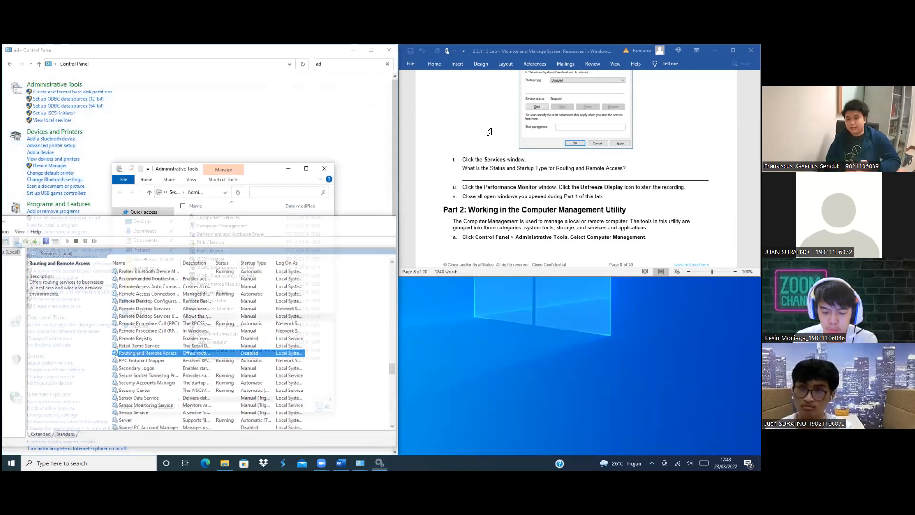
pyautogui.hotkey('alt', 'F4')
pyautogui.hotkey('alt', 'F4')
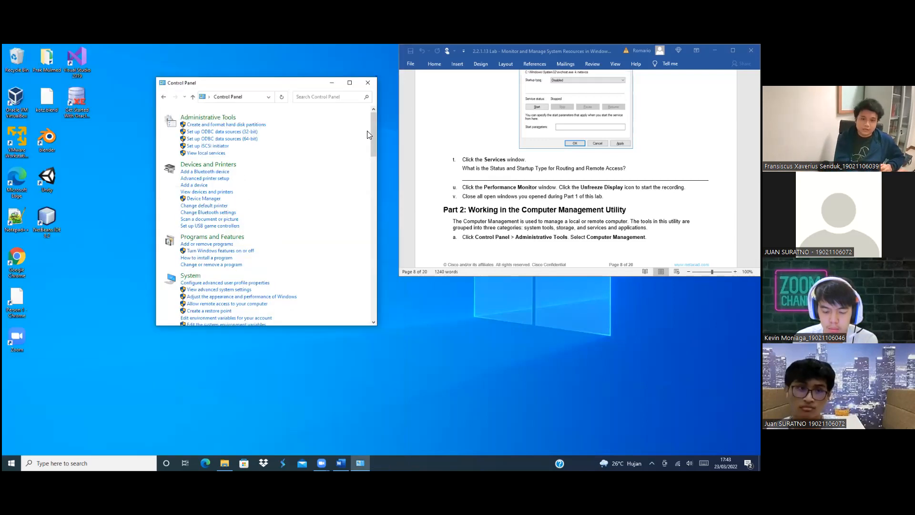
pyautogui.hotkey('alt', 'F4')
# - Snap the Word lab document to the right half of the desktop at full height
pyautogui.press('super+Left')
pyautogui.press('super+Right')
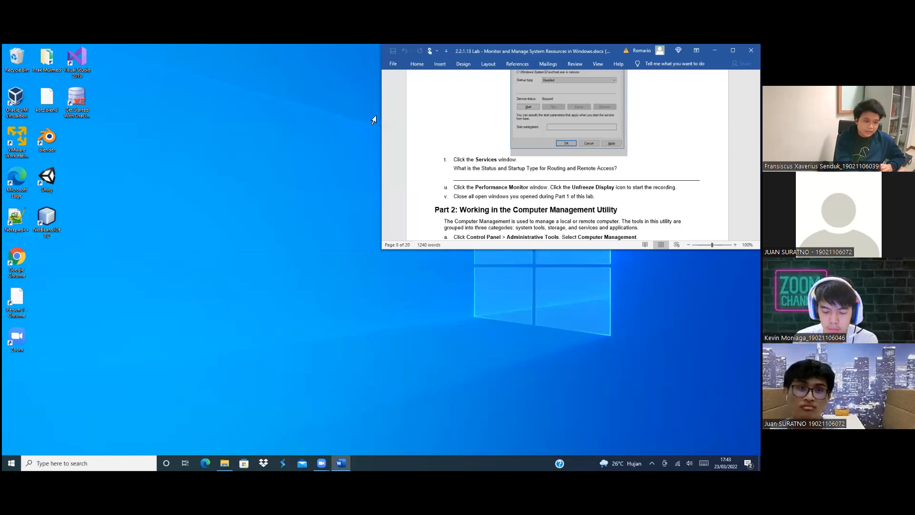
pyautogui.press('super+Down')
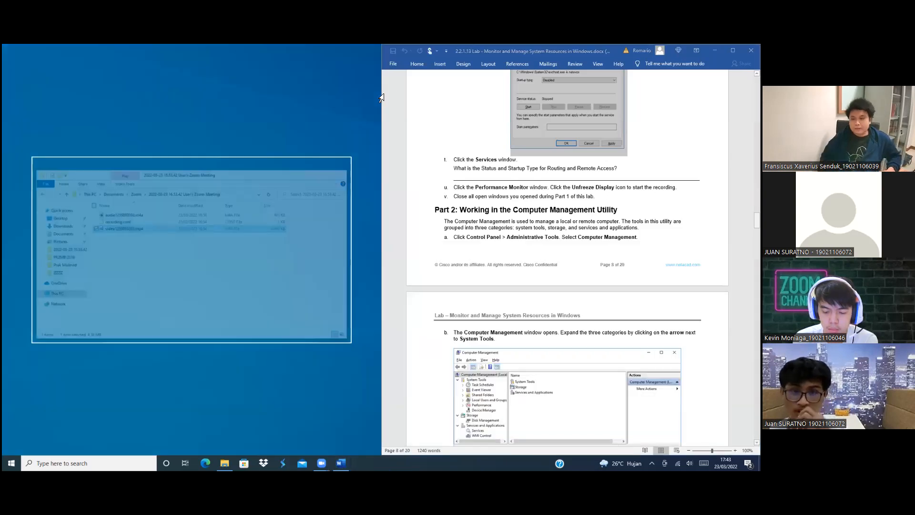
pyautogui.click(501, 158)
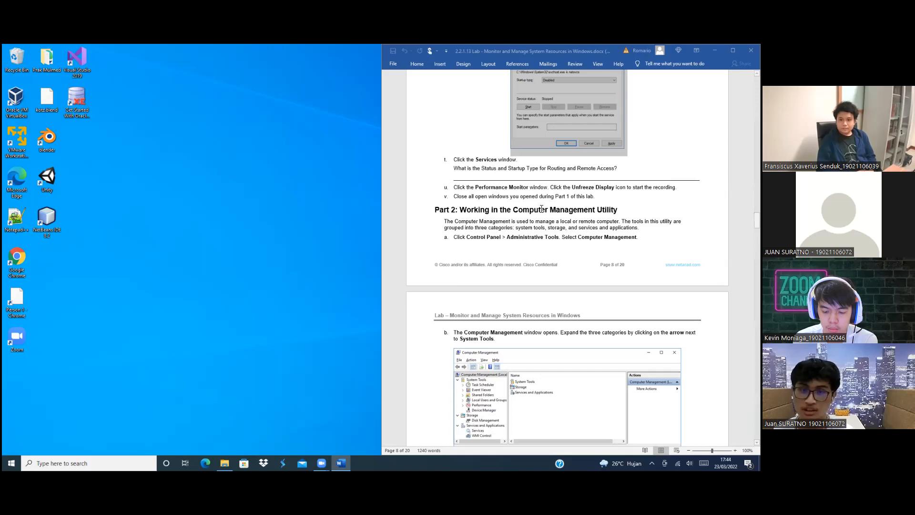
# - Open Computer Management from Control Panel's Administrative Tools and select the System Tools category
pyautogui.click(91, 463)
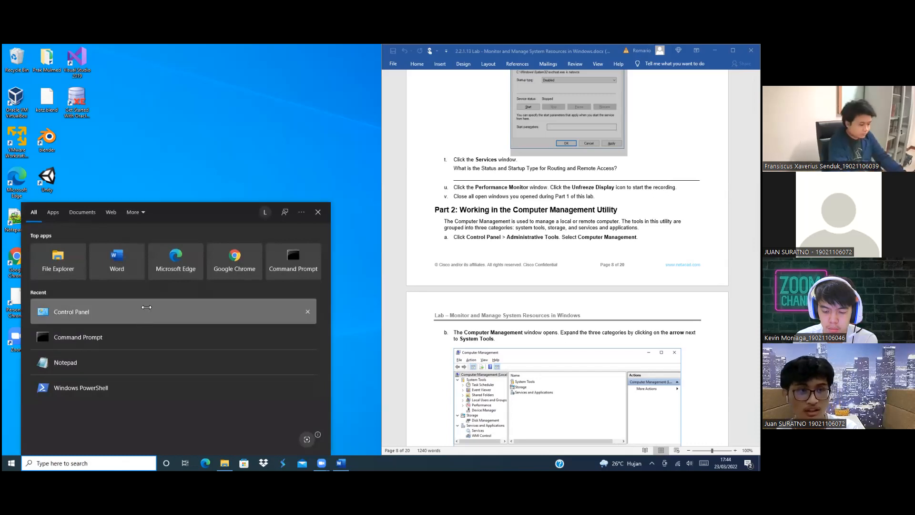
pyautogui.click(206, 143)
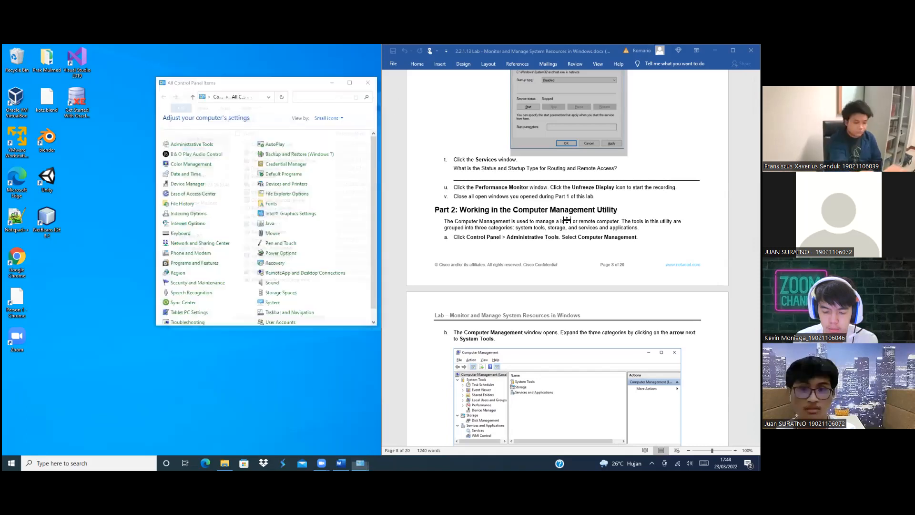
pyautogui.click(193, 145)
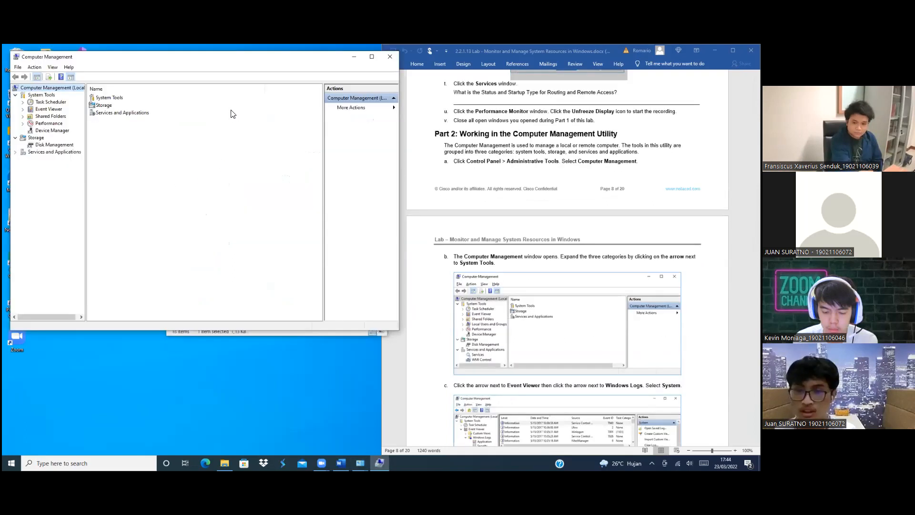
pyautogui.click(110, 98)
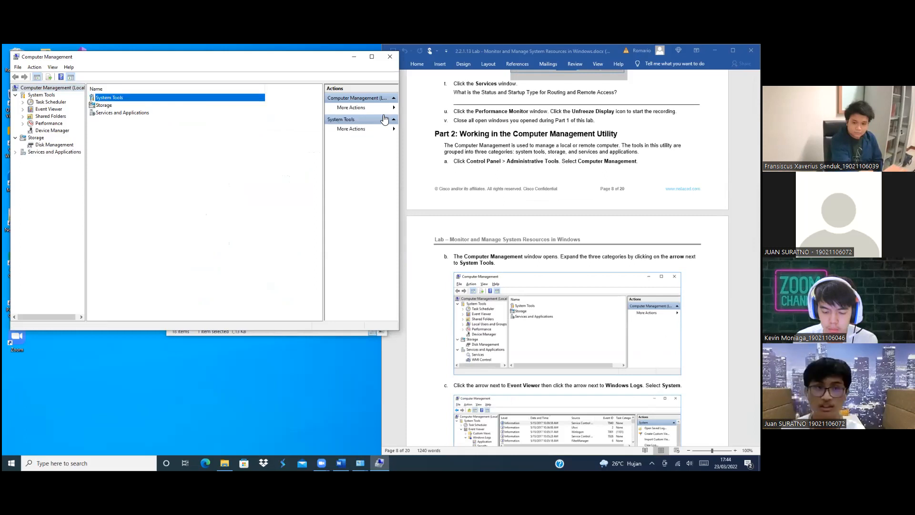
# - Follow lab step c by expanding Event Viewer and Windows Logs and opening the System log
pyautogui.scroll(-1, 563, 212)
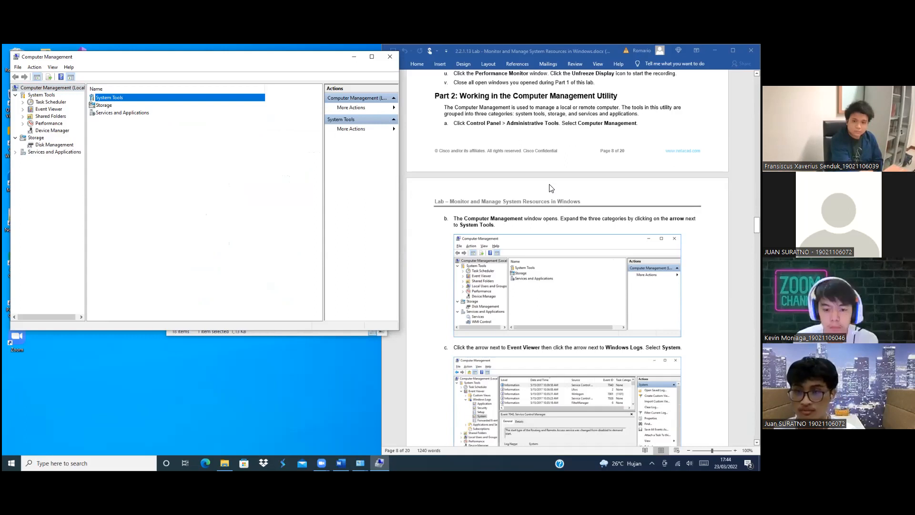
pyautogui.scroll(-2, 549, 187)
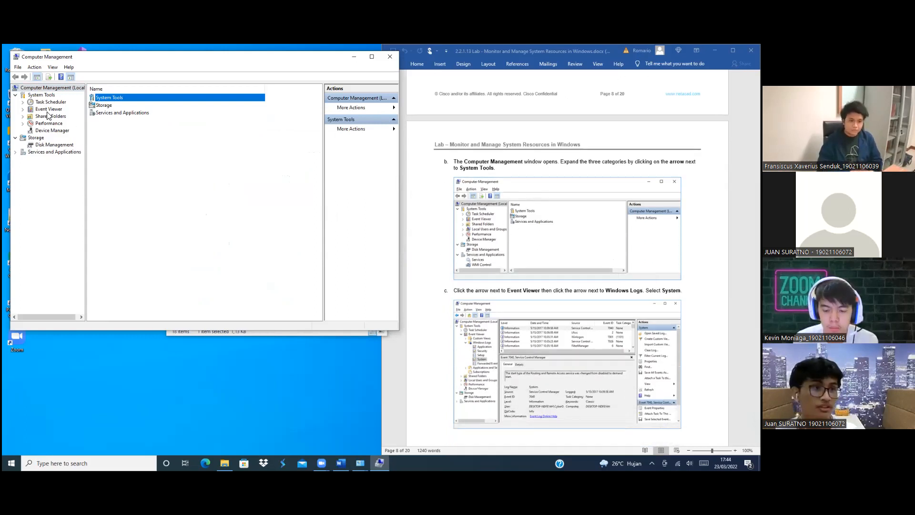
pyautogui.click(23, 111)
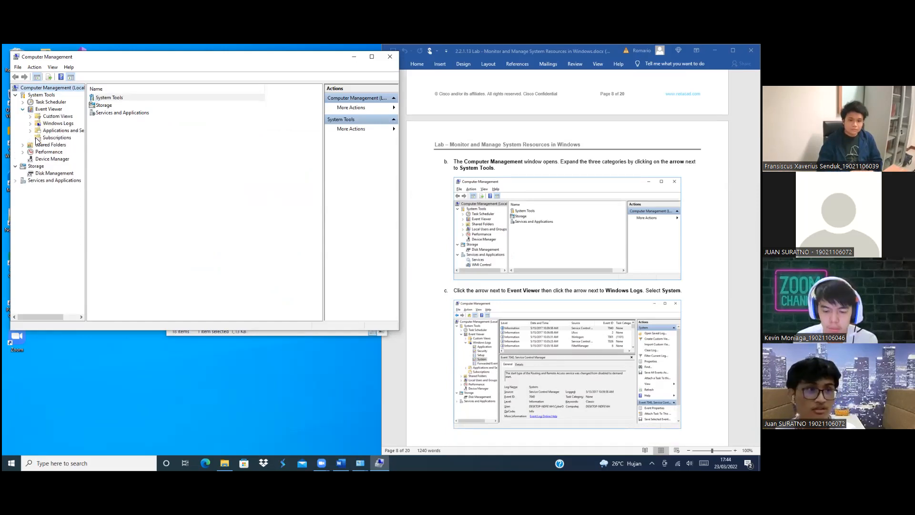
pyautogui.click(30, 123)
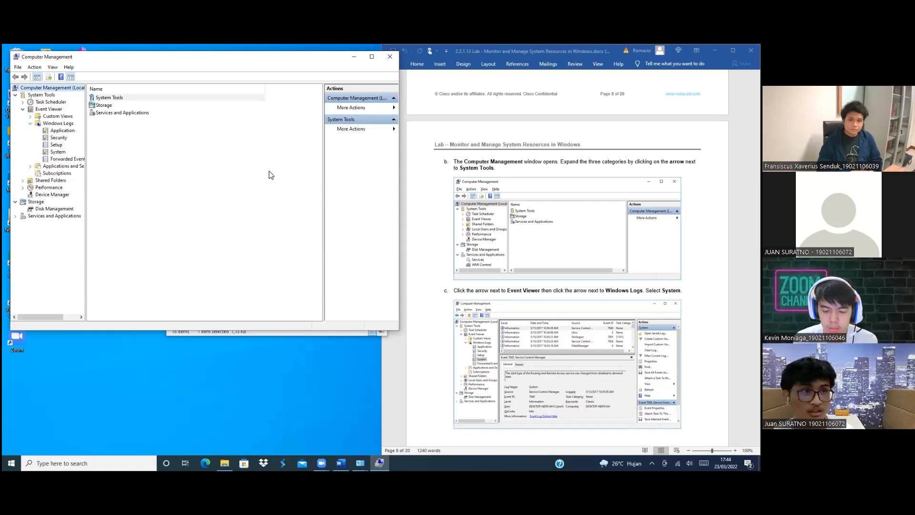
pyautogui.click(58, 151)
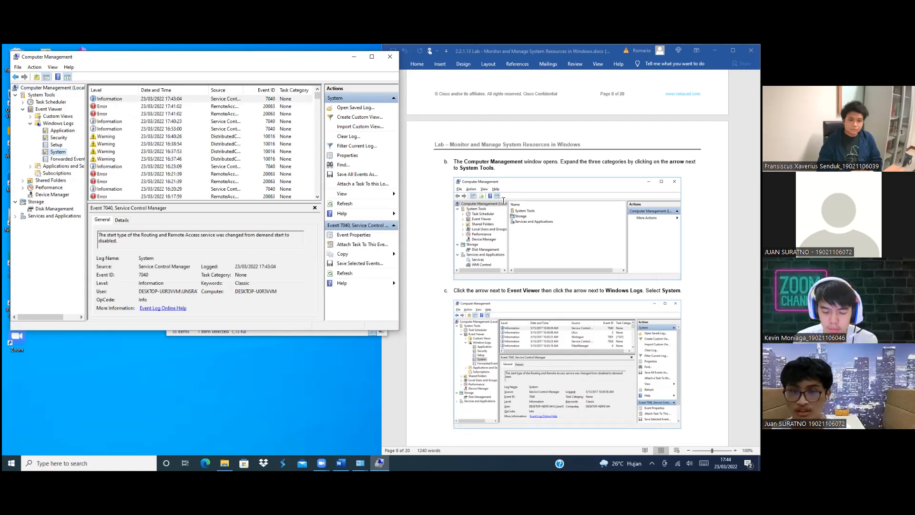
# - Read lab step d on locating Routing and Remote Access events and select the newest event in the System log
pyautogui.scroll(-4, 504, 200)
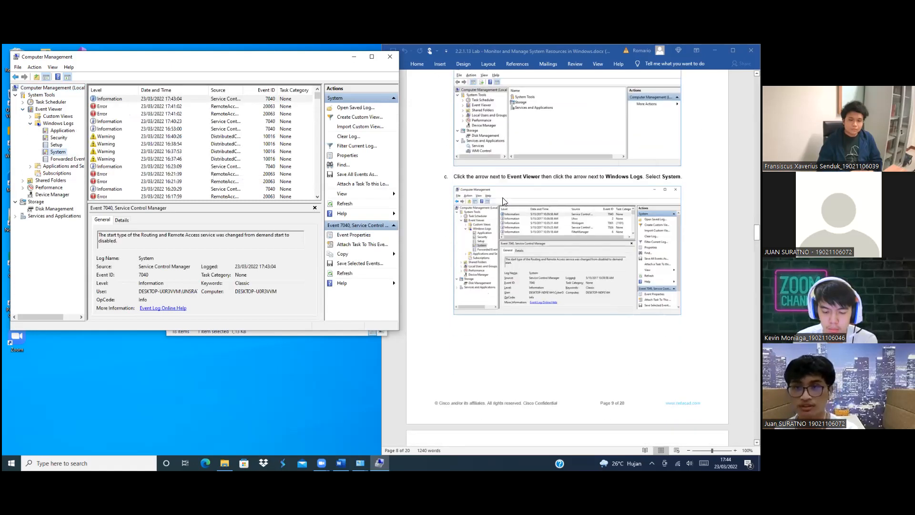
pyautogui.scroll(-2, 439, 188)
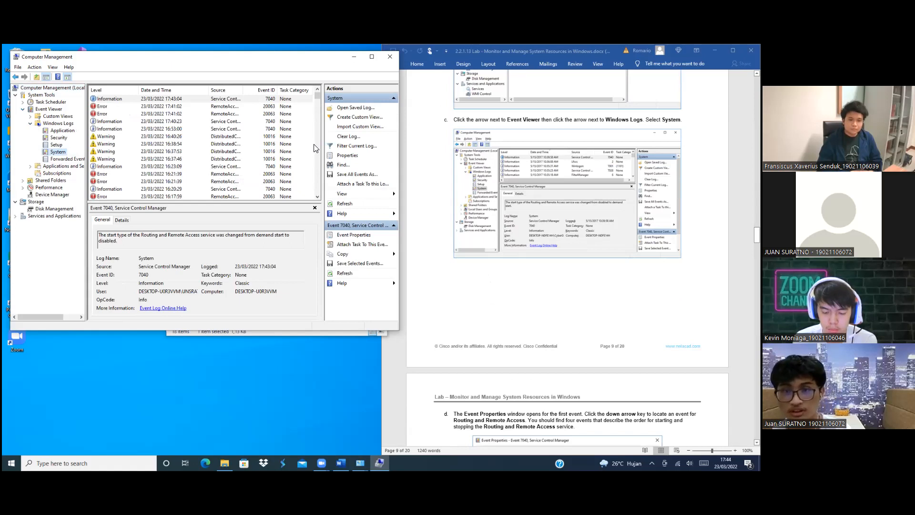
pyautogui.scroll(-7, 439, 188)
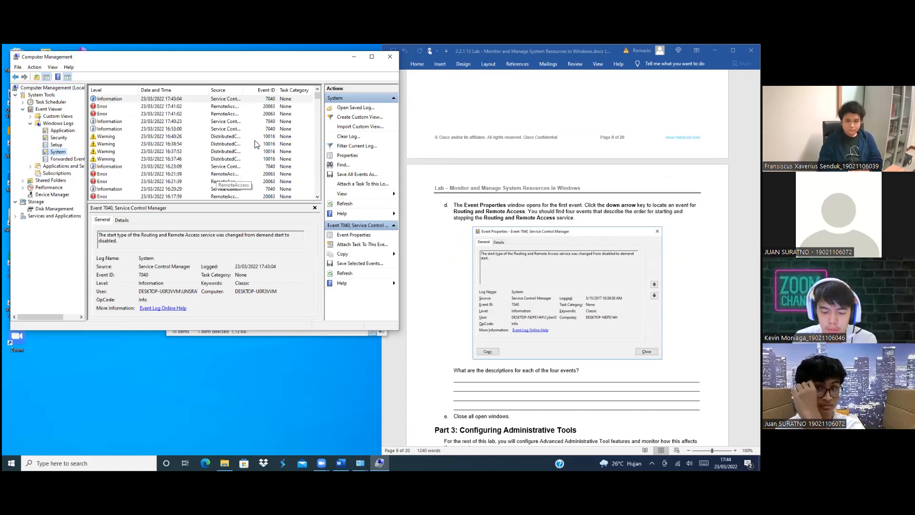
pyautogui.click(229, 100)
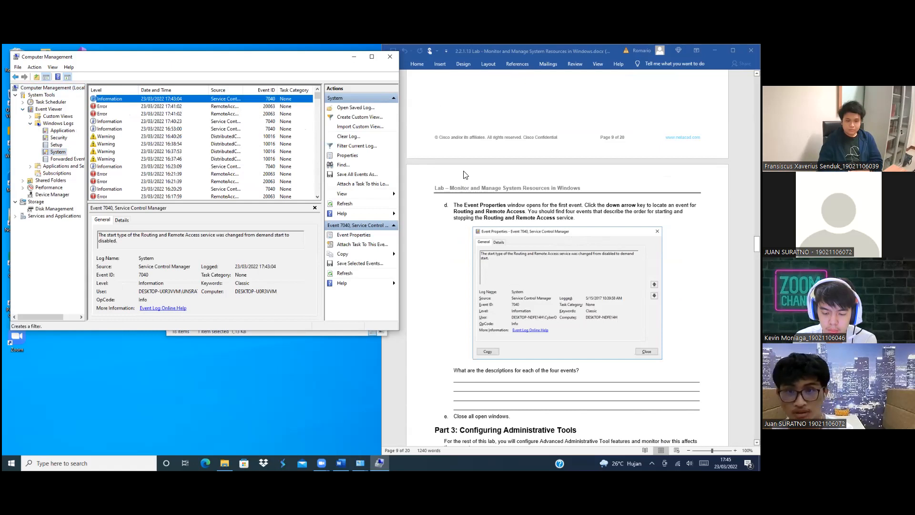
pyautogui.scroll(-2, 495, 171)
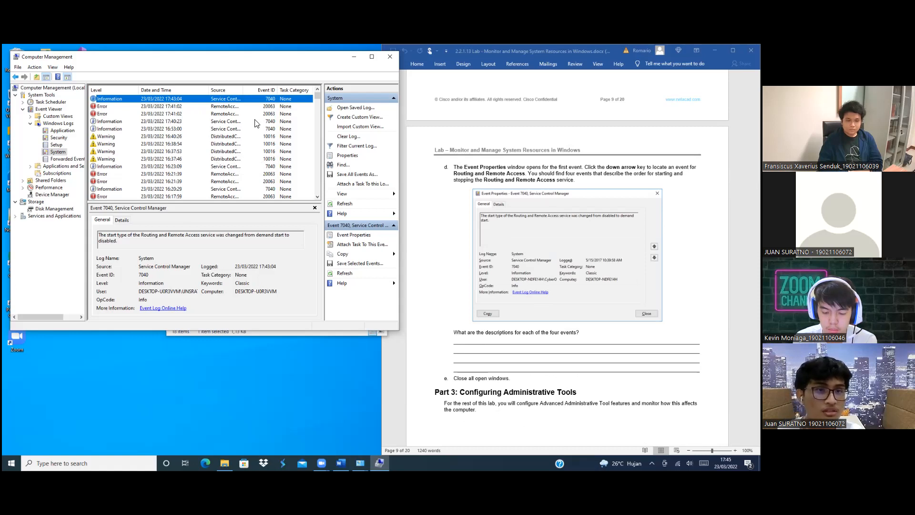
# - Examine the descriptions of the Service Control Manager events with ID 7040 to find those about Routing and Remote Access
pyautogui.click(221, 122)
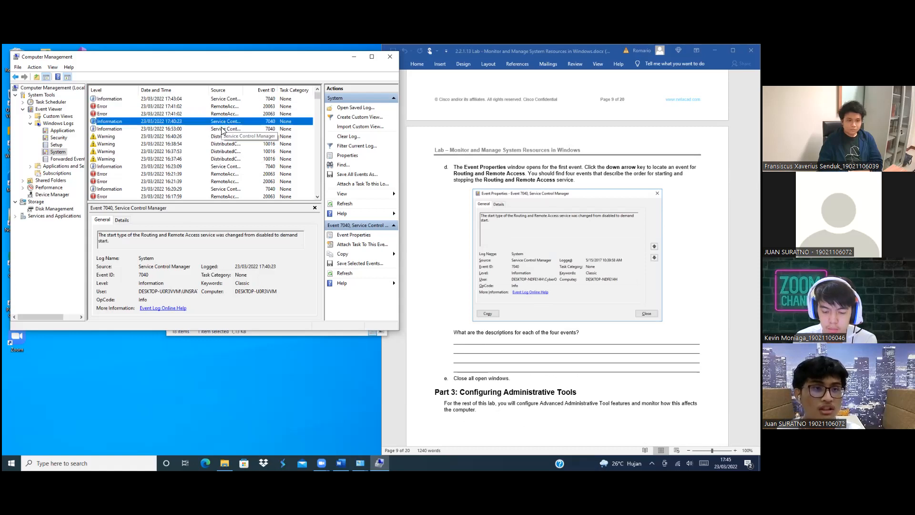
pyautogui.click(222, 129)
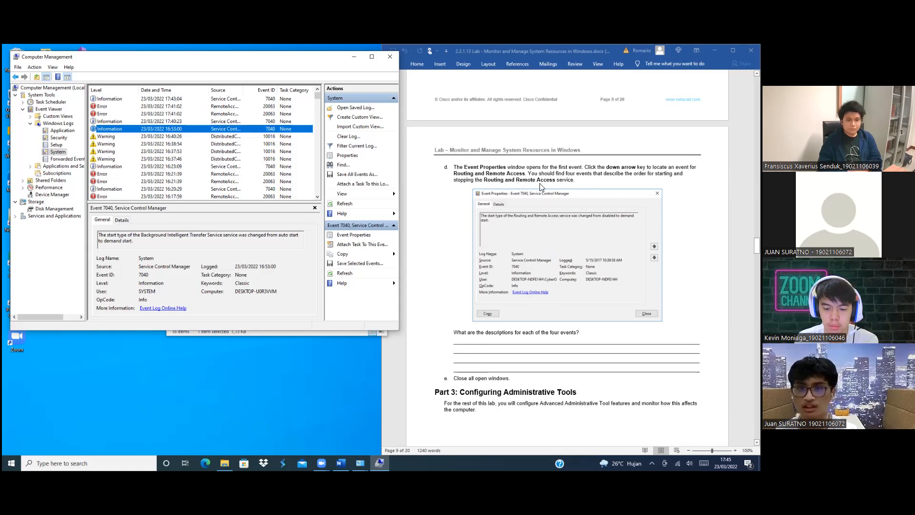
pyautogui.scroll(-1, 543, 183)
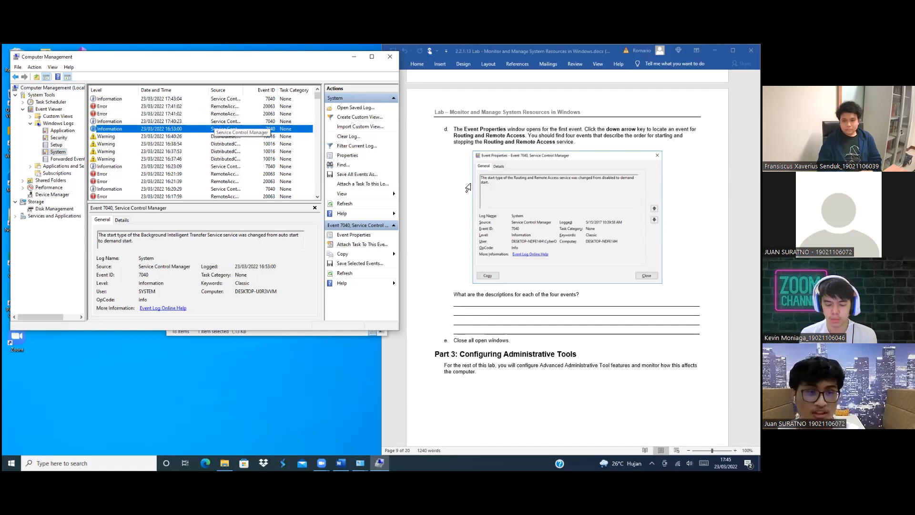
pyautogui.scroll(-2, 427, 194)
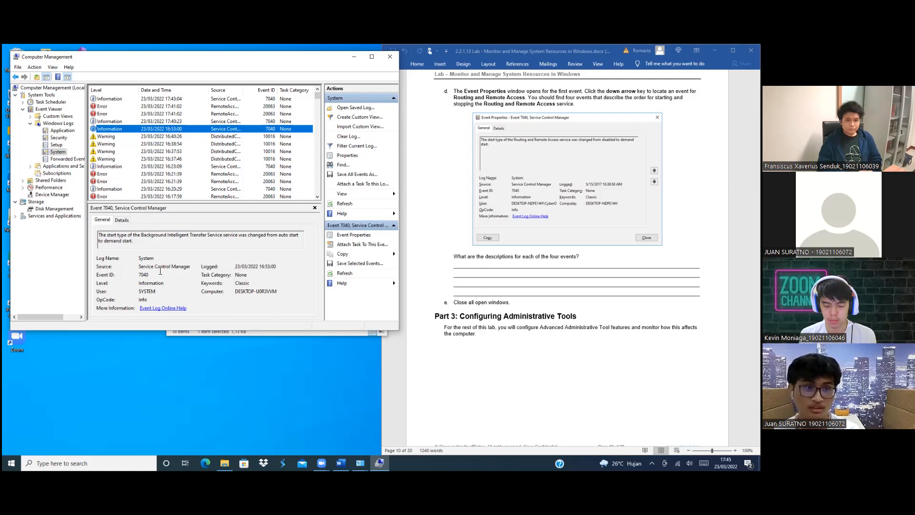
pyautogui.click(146, 122)
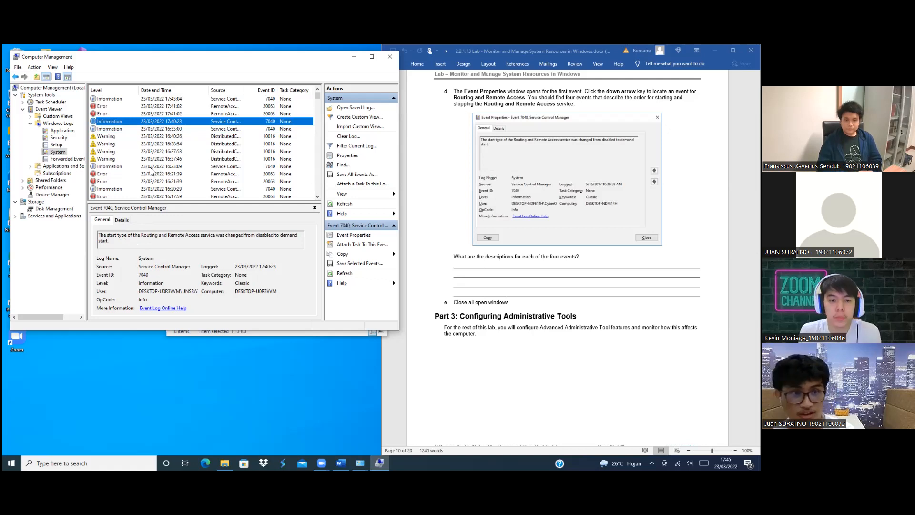
pyautogui.click(160, 99)
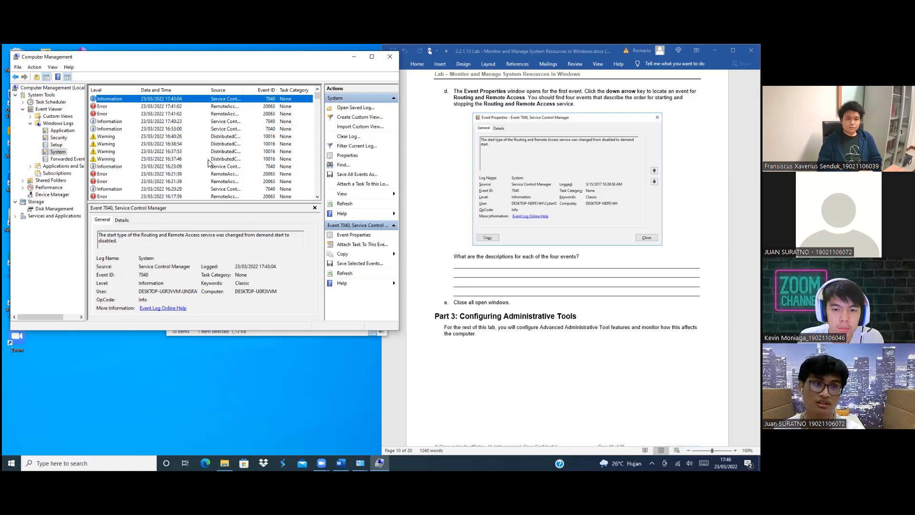
pyautogui.scroll(-1, 523, 193)
pyautogui.scroll(-1, 522, 193)
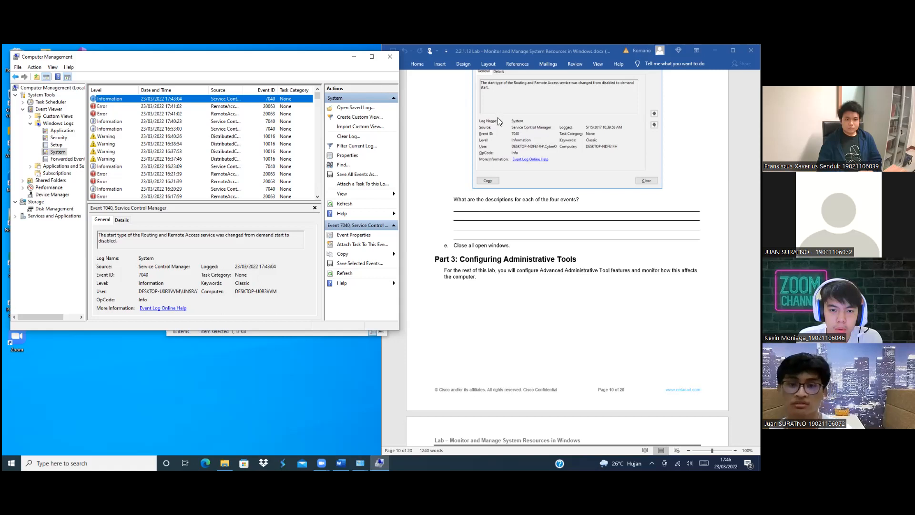
# - Close all open windows per lab step e and bring Part 3 step a of the lab document into view
pyautogui.moveTo(330, 57); pyautogui.dragTo(326, 90)
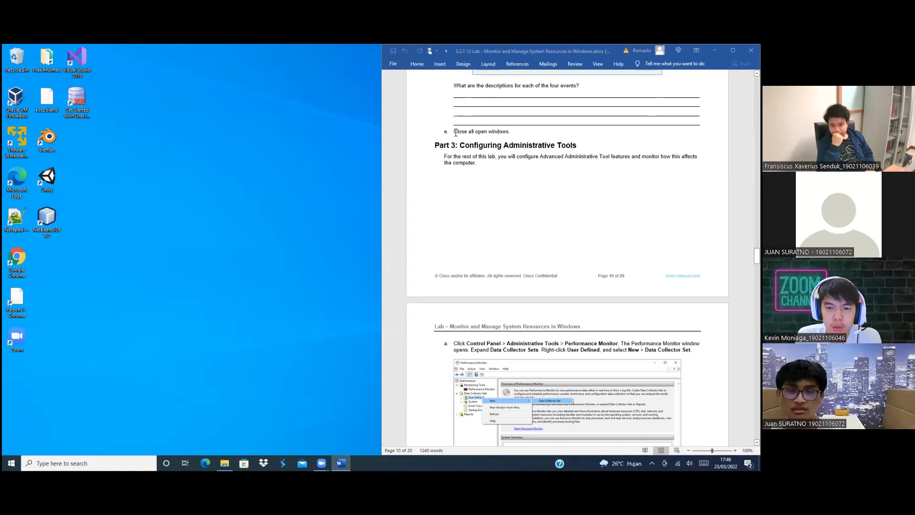
pyautogui.scroll(-3, 456, 132)
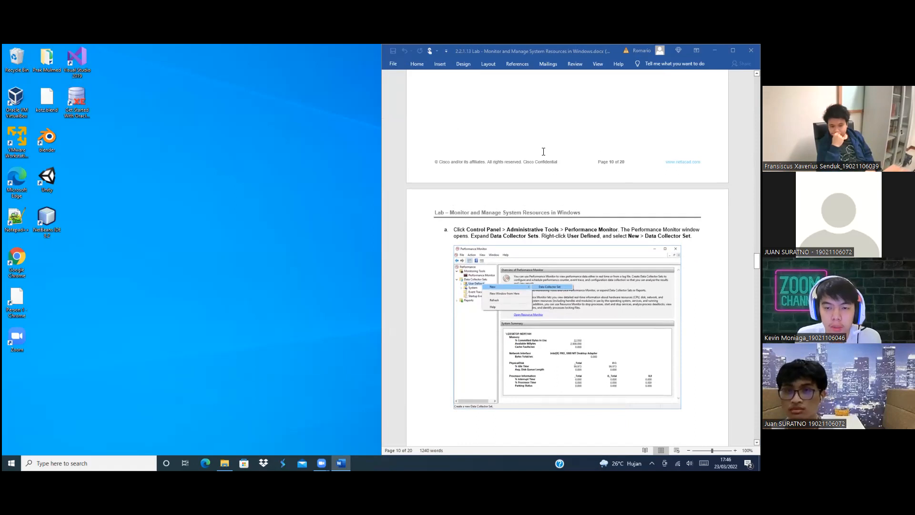
pyautogui.scroll(-1, 540, 153)
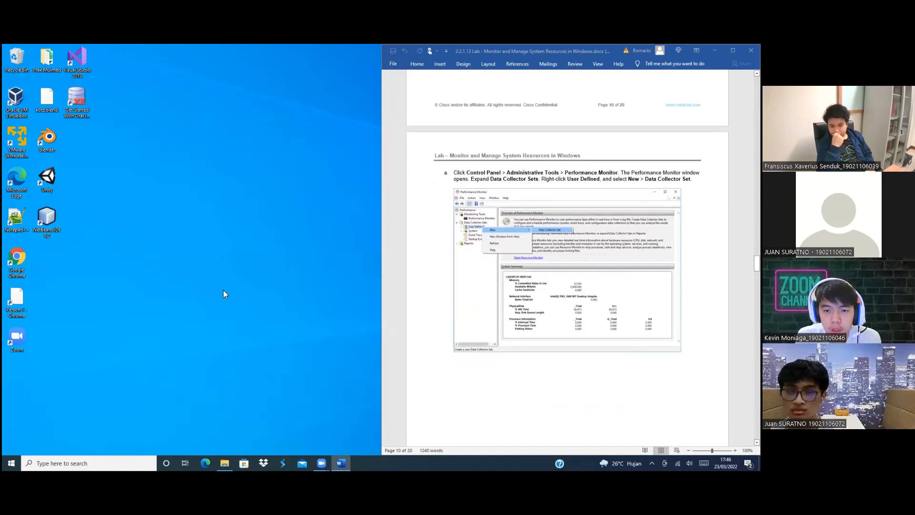
pyautogui.scroll(8, 155, 387)
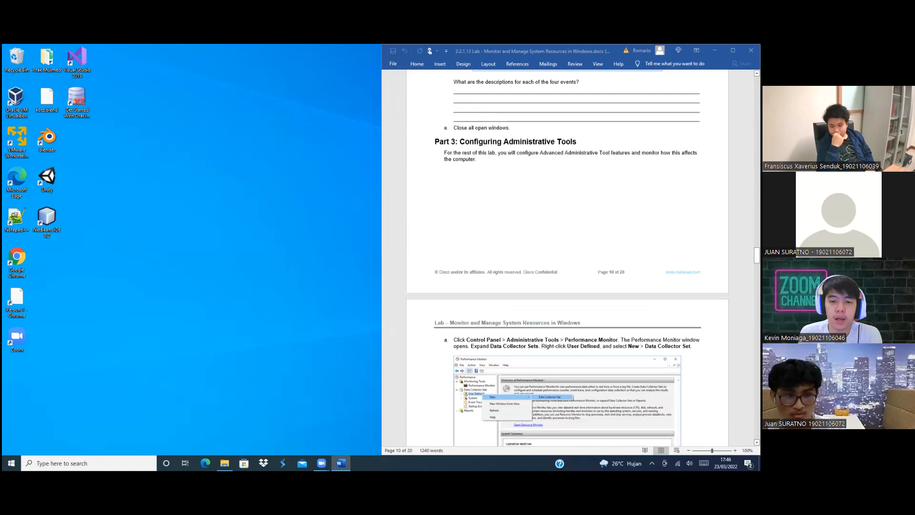
pyautogui.scroll(-6, 54, 246)
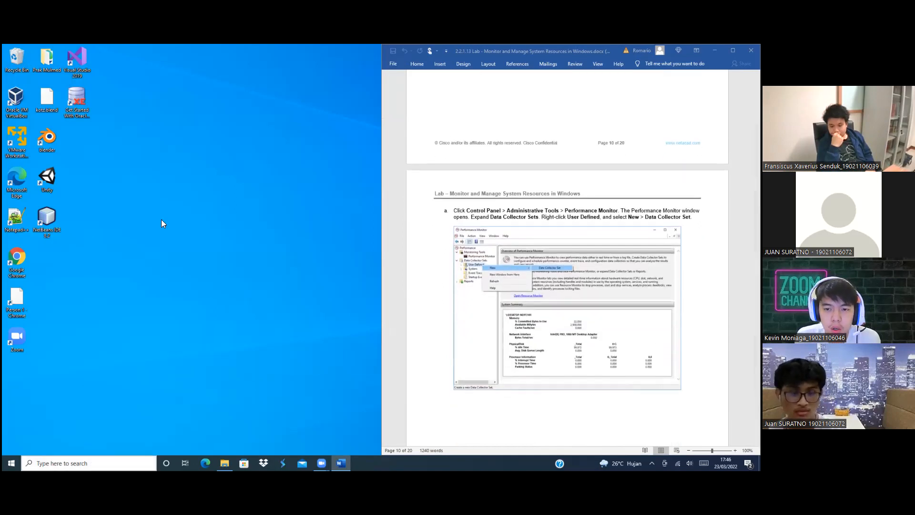
# - Open Performance Monitor from Control Panel's Administrative Tools
pyautogui.press('super')
pyautogui.write('c')
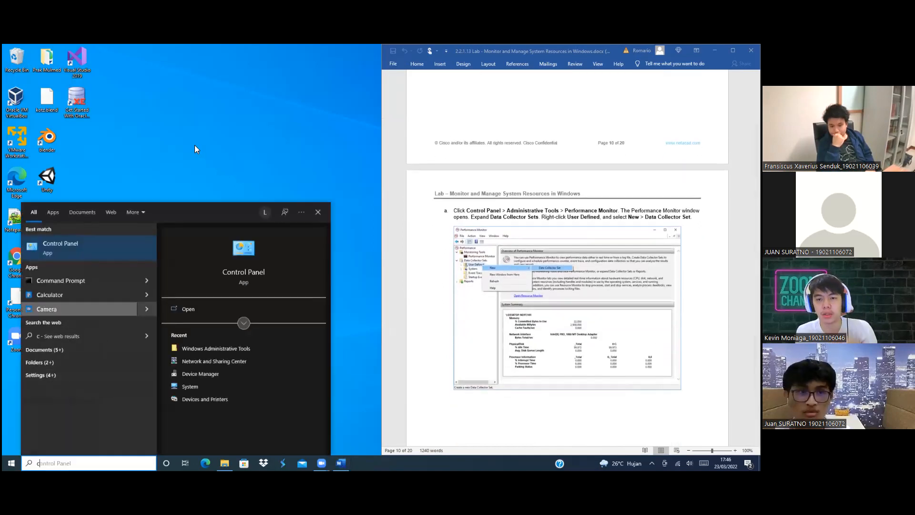
pyautogui.press('Return')
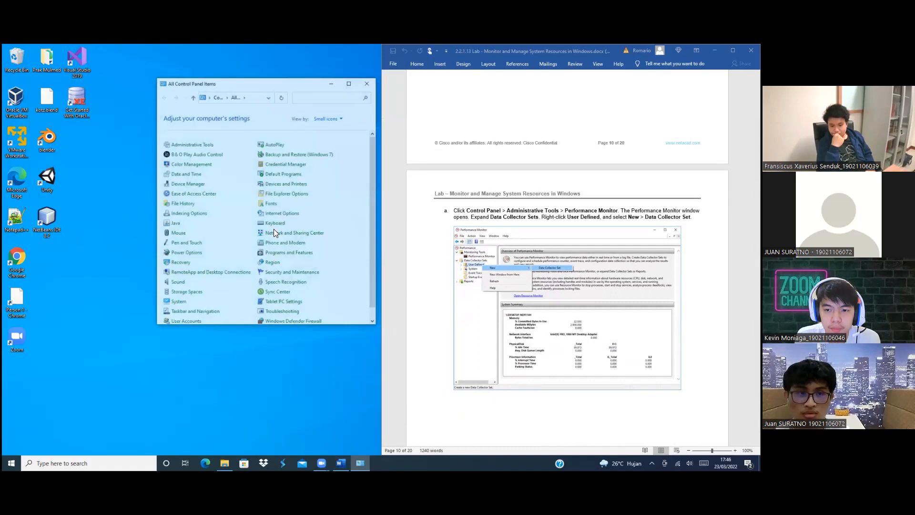
pyautogui.doubleClick(271, 209)
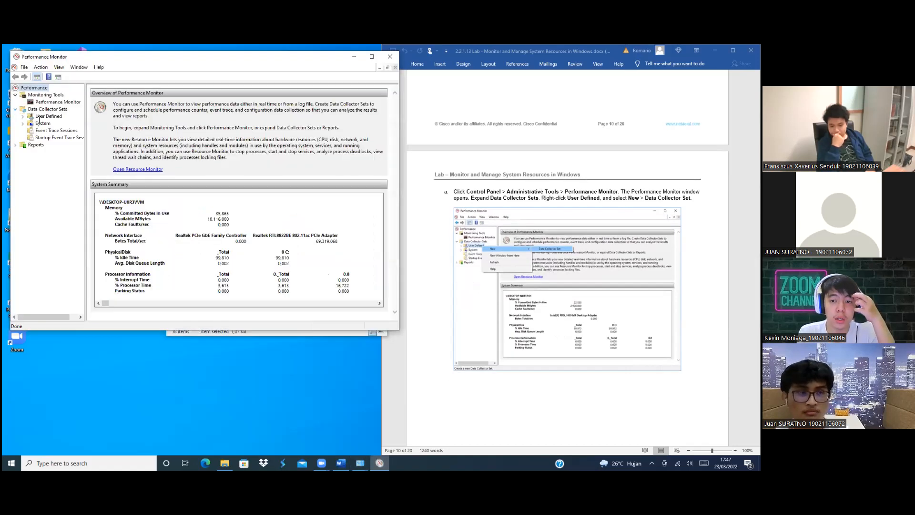
# - Start creating a new Data Collector Set under User Defined
pyautogui.rightClick(31, 116)
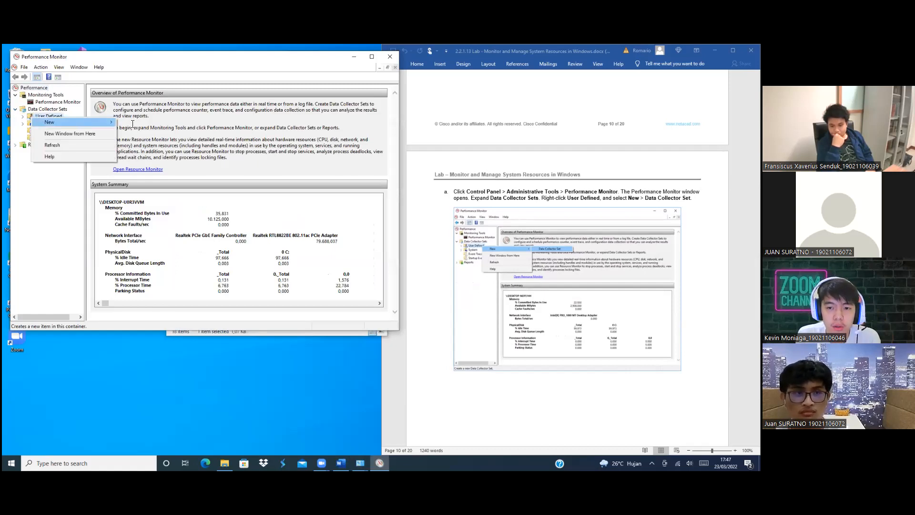
pyautogui.moveTo(102, 122)
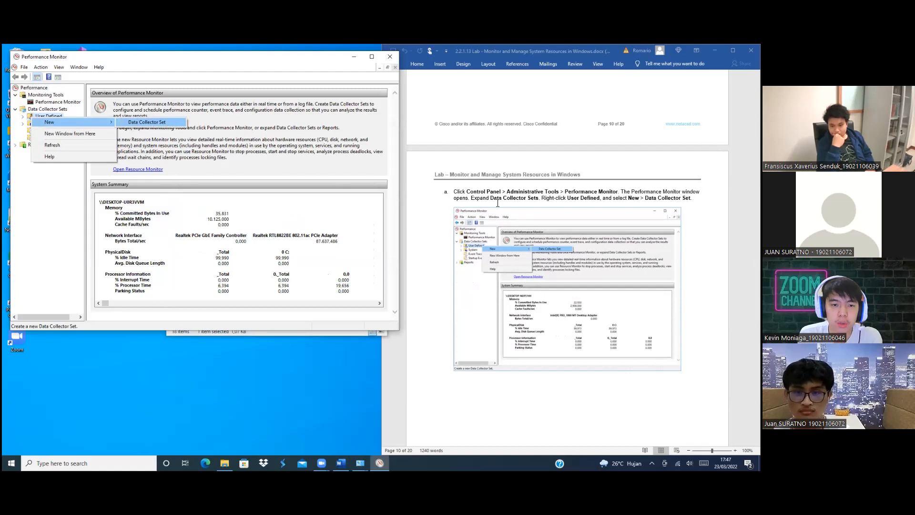
pyautogui.click(146, 122)
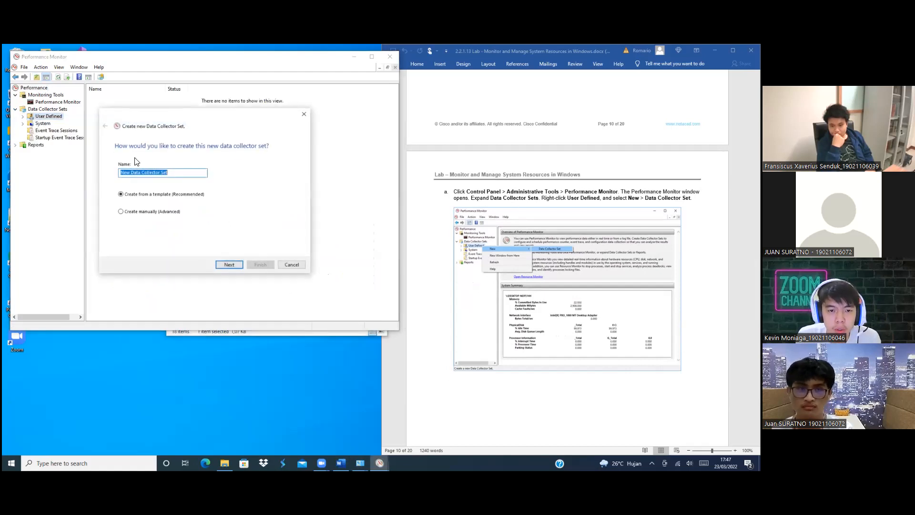
# - Set up the data collector set as a manually created one named Memory Logs that includes performance counter data
pyautogui.scroll(-1, 567, 238)
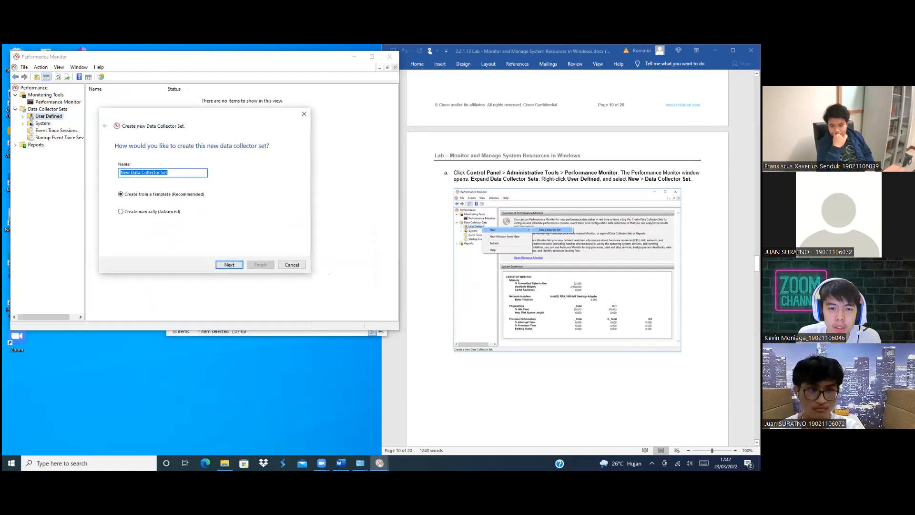
pyautogui.scroll(-4, 567, 258)
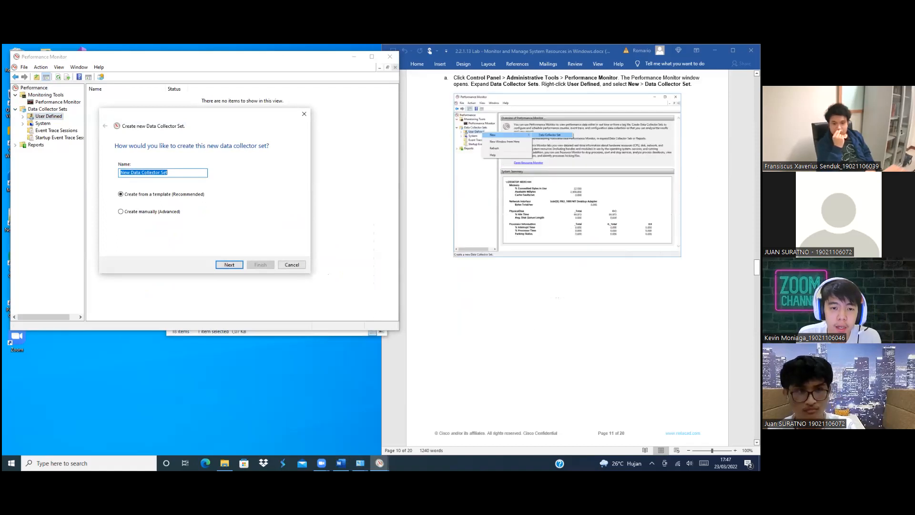
pyautogui.write('Memory Logs')
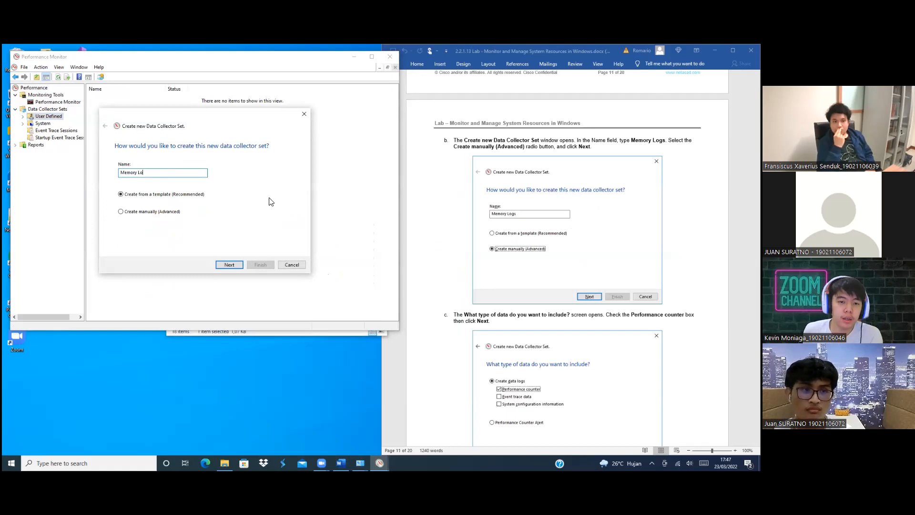
pyautogui.scroll(-8, 521, 188)
pyautogui.click(121, 211)
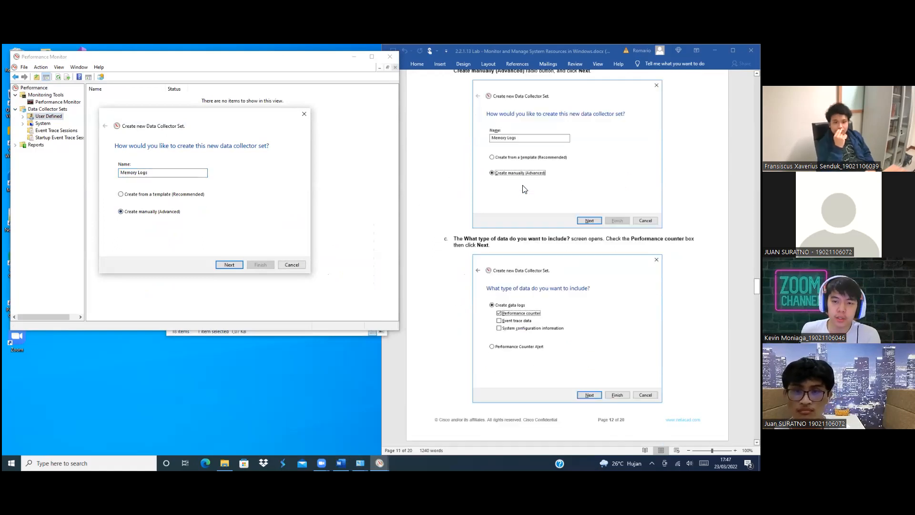
pyautogui.click(228, 266)
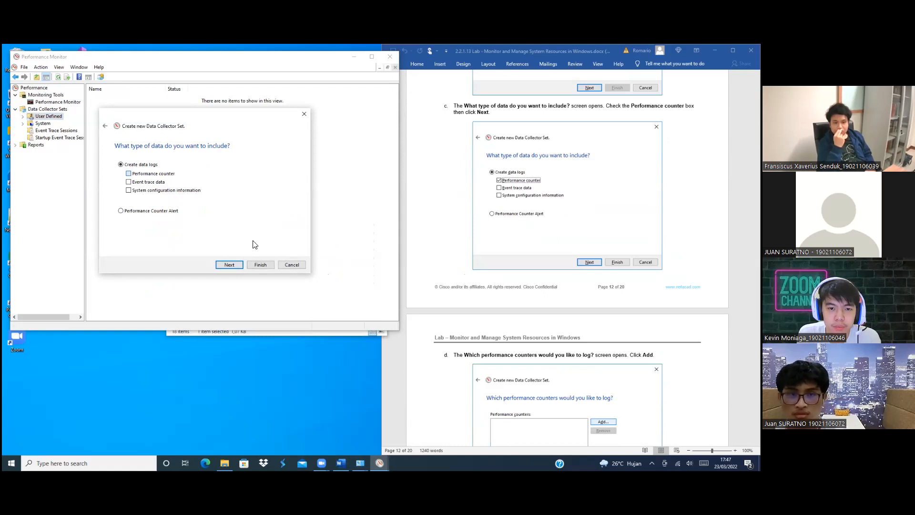
pyautogui.scroll(-6, 575, 196)
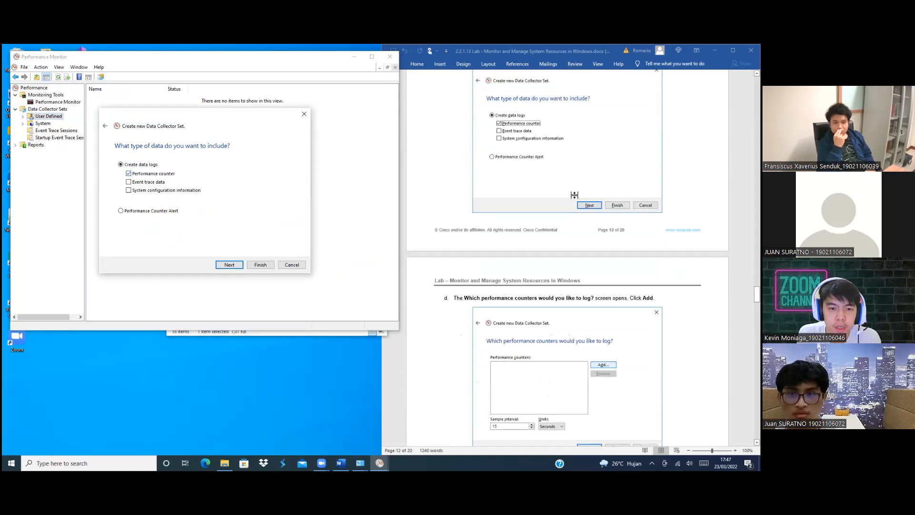
pyautogui.click(229, 264)
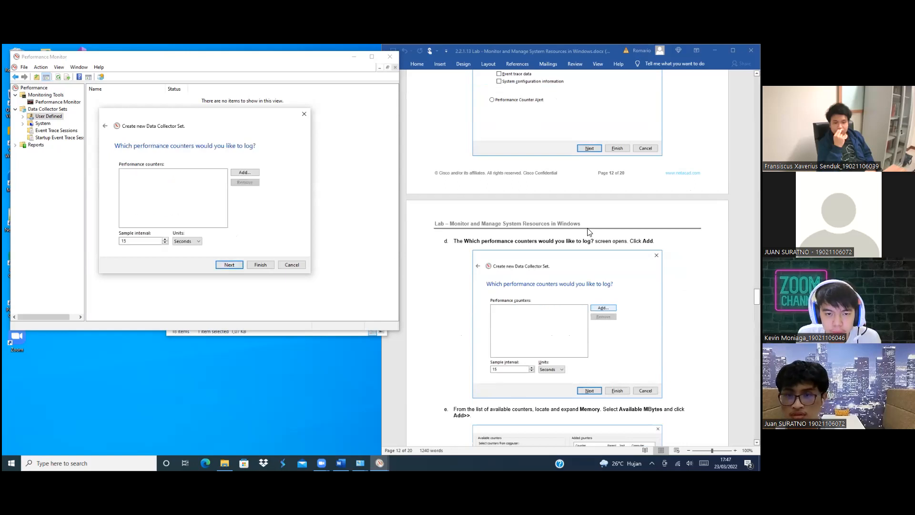
# - Add the Available MBytes counter from the Memory group to the performance counters for the new data collector set
pyautogui.scroll(-6, 589, 232)
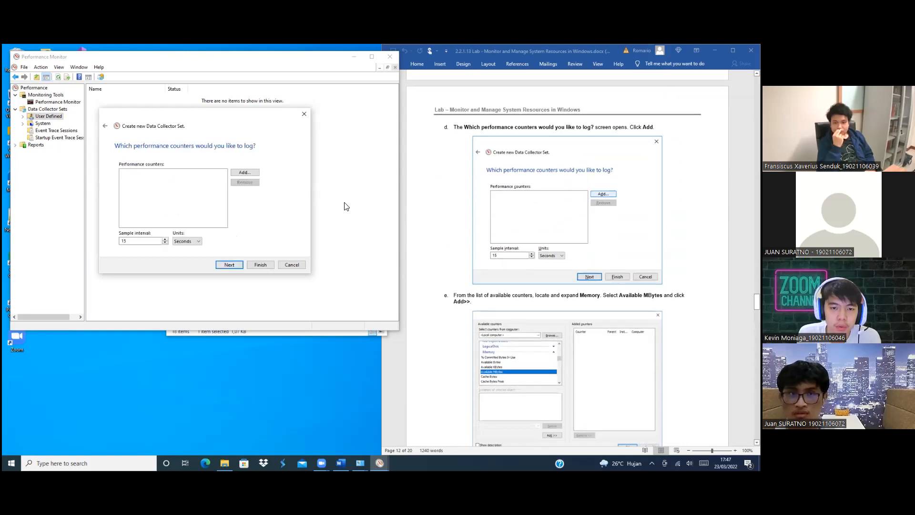
pyautogui.scroll(-1, 246, 172)
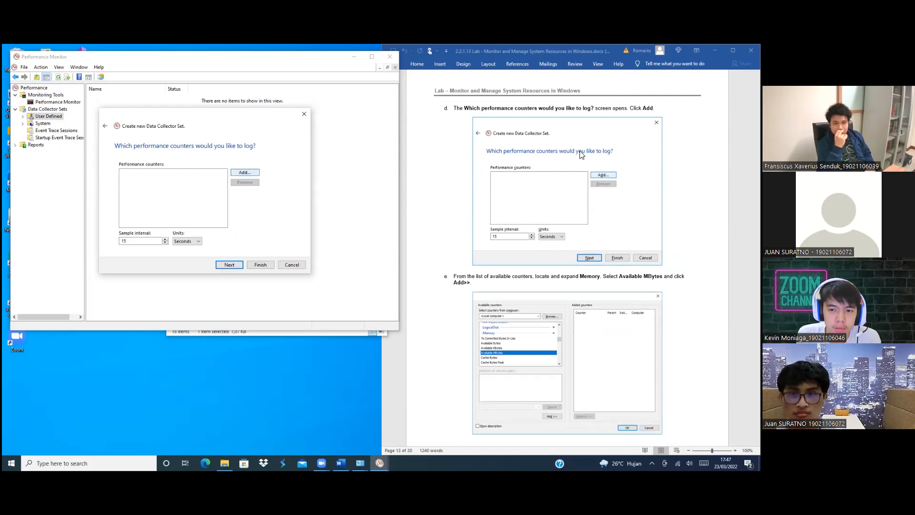
pyautogui.scroll(-2, 581, 155)
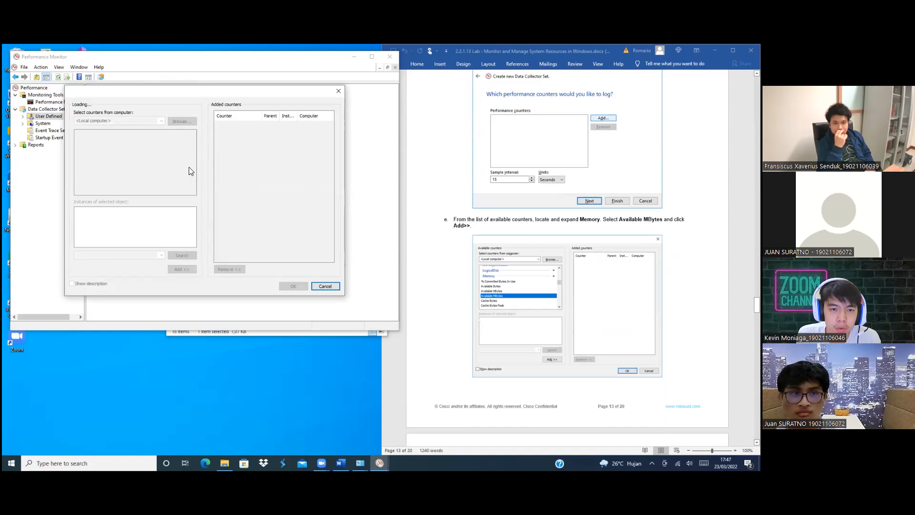
pyautogui.moveTo(192, 167); pyautogui.dragTo(142, 159)
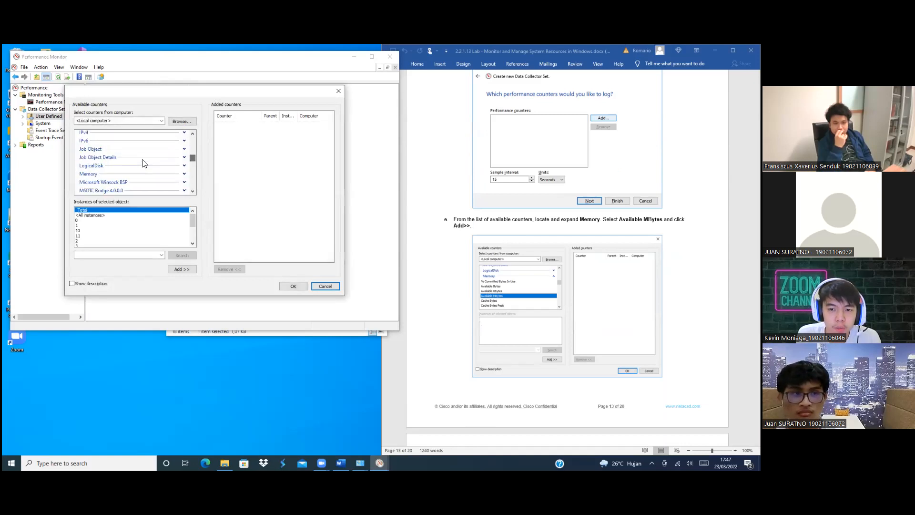
pyautogui.scroll(-1, 138, 159)
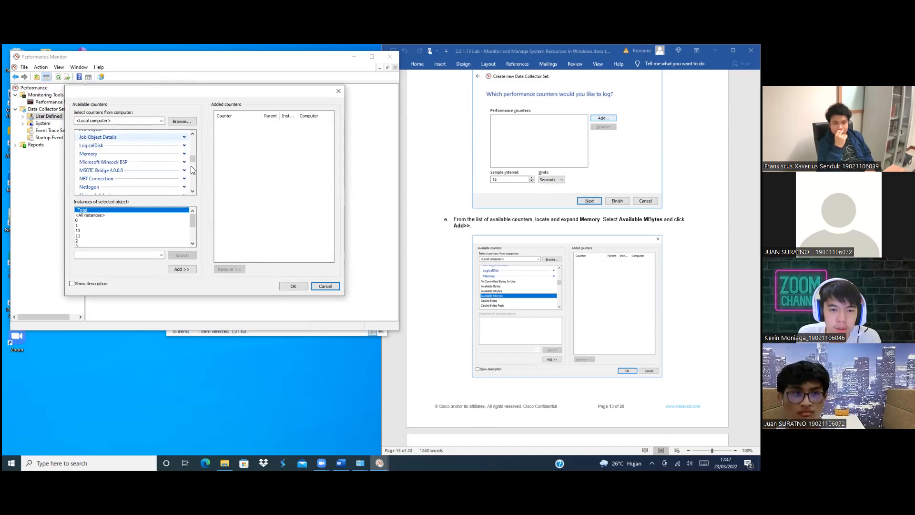
pyautogui.doubleClick(105, 152)
pyautogui.scroll(-2, 103, 147)
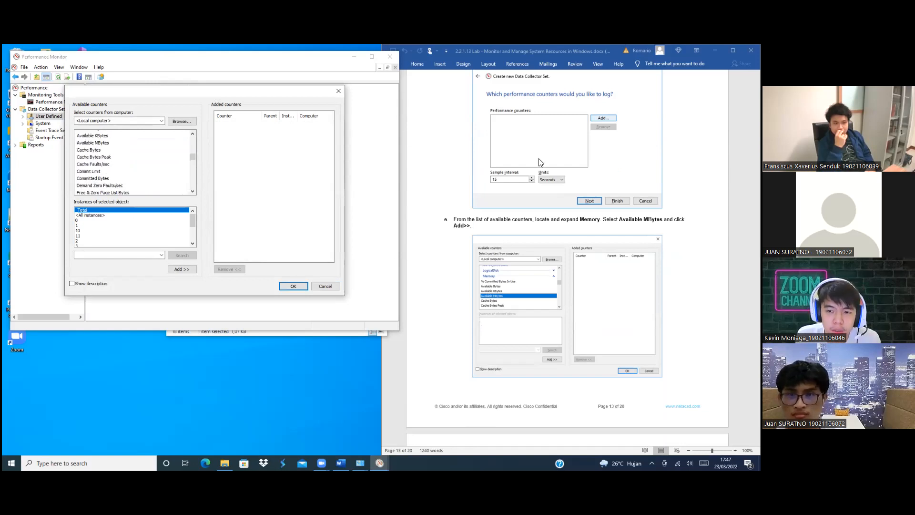
pyautogui.click(93, 142)
pyautogui.scroll(-1, 538, 163)
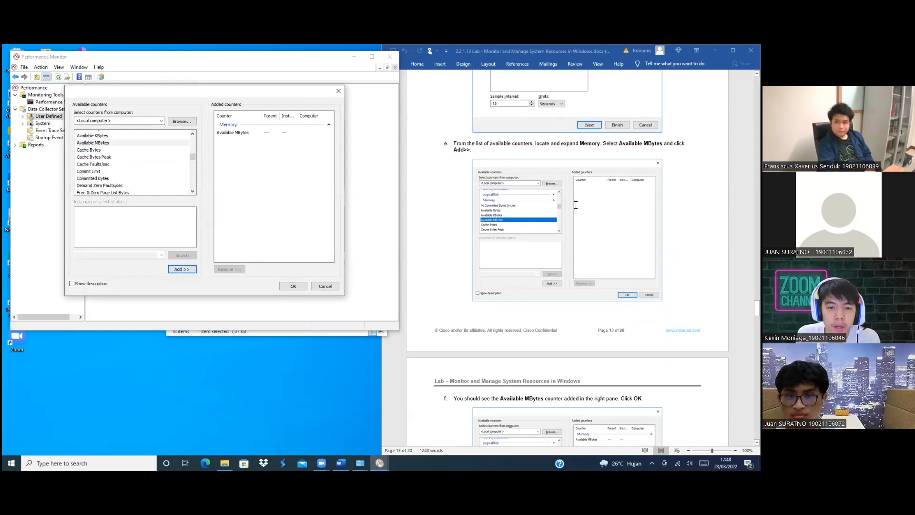
# - Confirm the added counter and set the sample interval to 4 seconds, following lab steps f and g
pyautogui.scroll(-1, 575, 205)
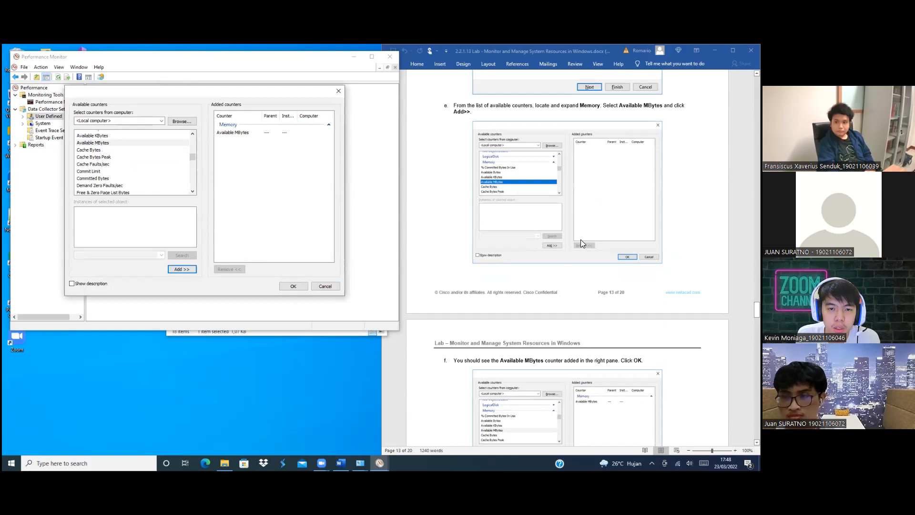
pyautogui.scroll(-4, 580, 236)
pyautogui.scroll(-2, 580, 236)
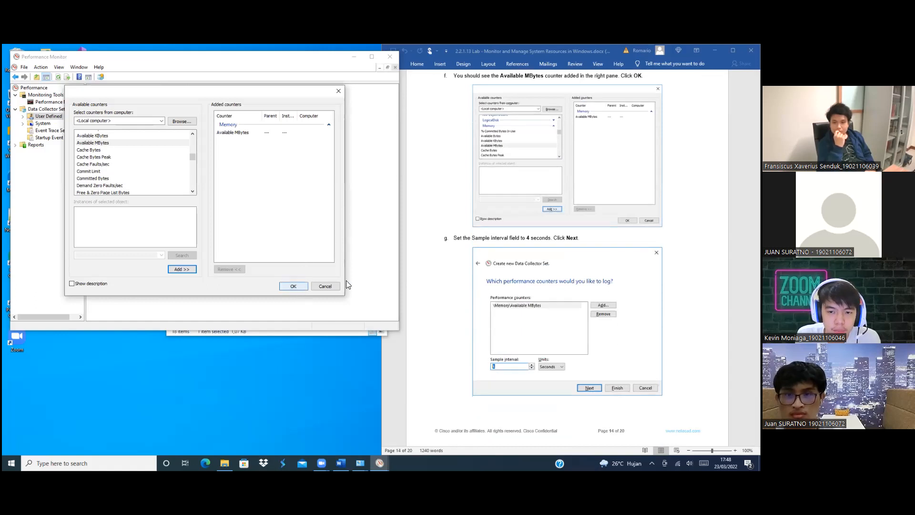
pyautogui.click(293, 286)
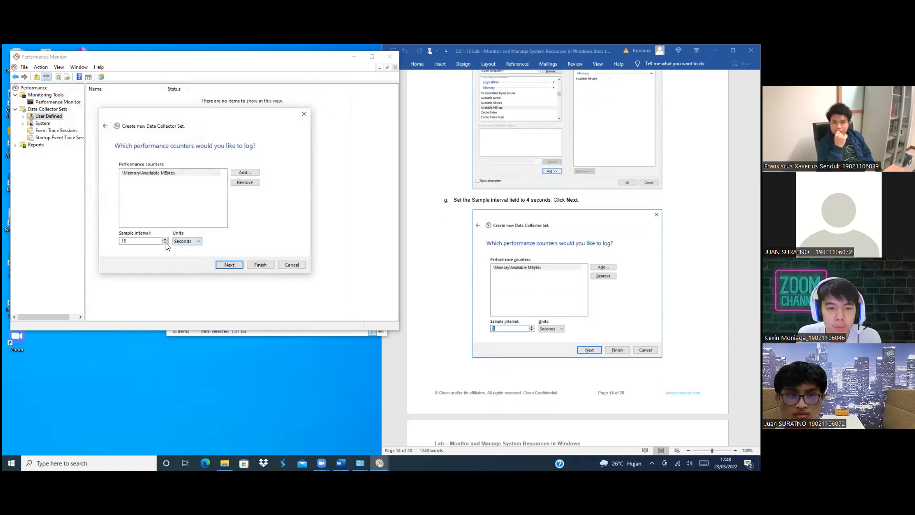
pyautogui.click(165, 243)
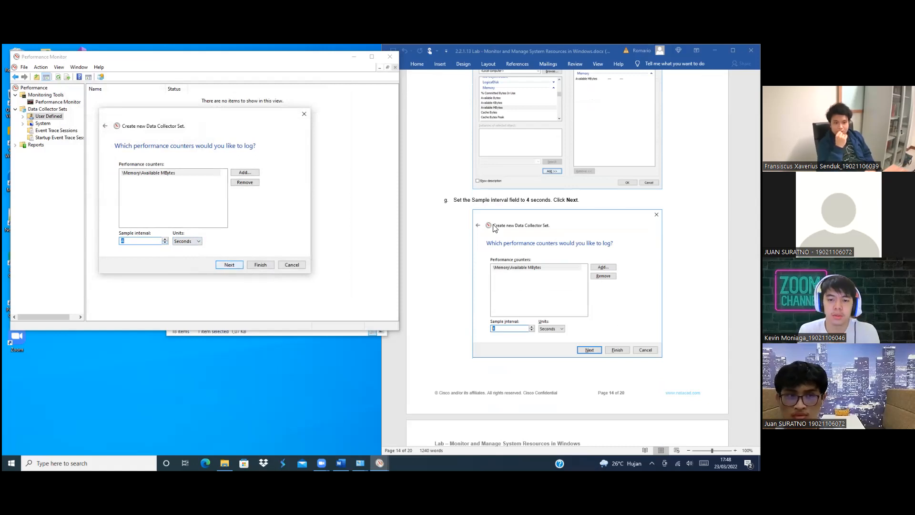
pyautogui.press('Return')
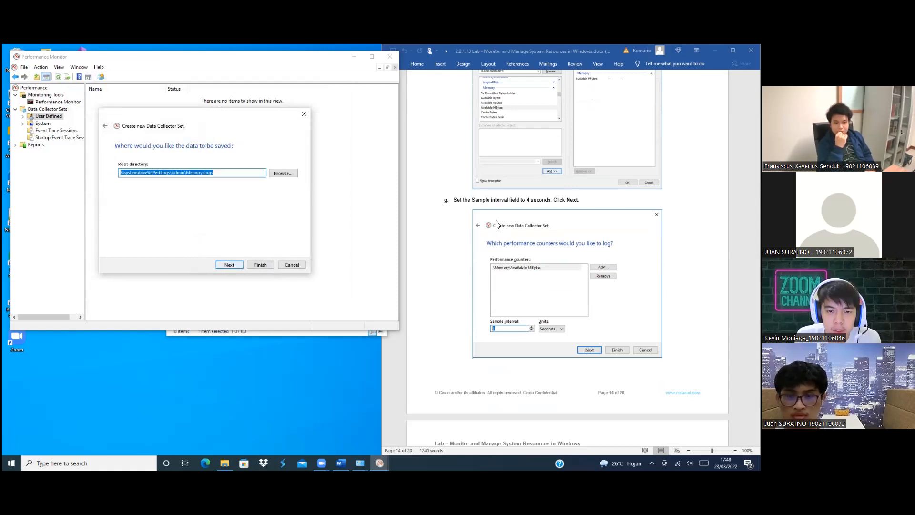
# - Set the data collector set's root directory to the PerfLogs folder on the C: drive
pyautogui.scroll(-3, 497, 224)
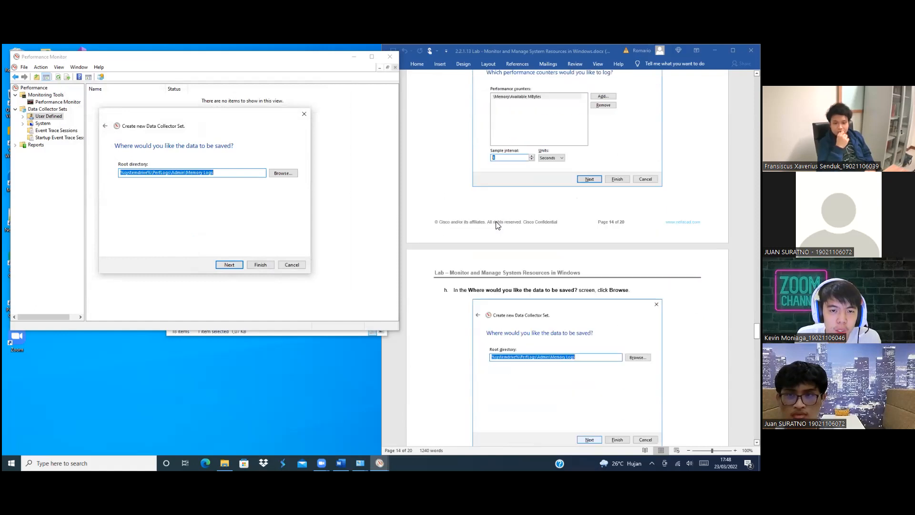
pyautogui.scroll(-4, 497, 224)
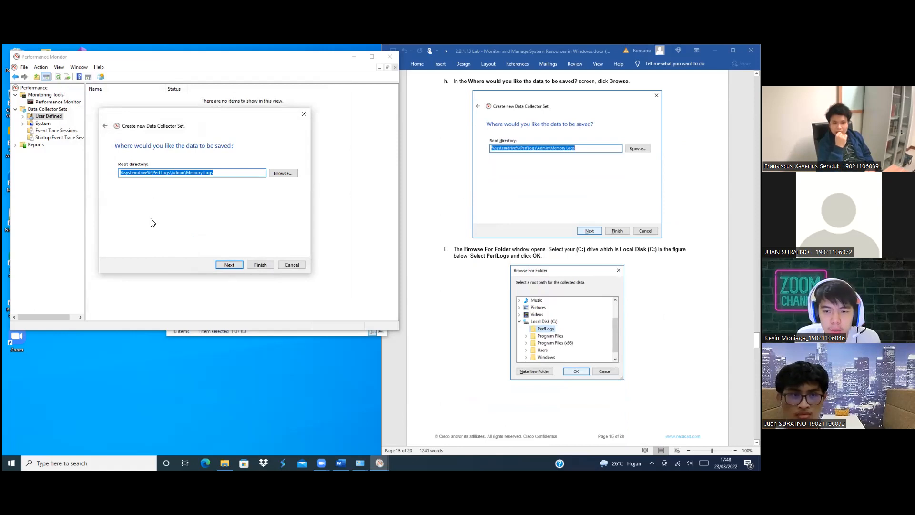
pyautogui.click(283, 173)
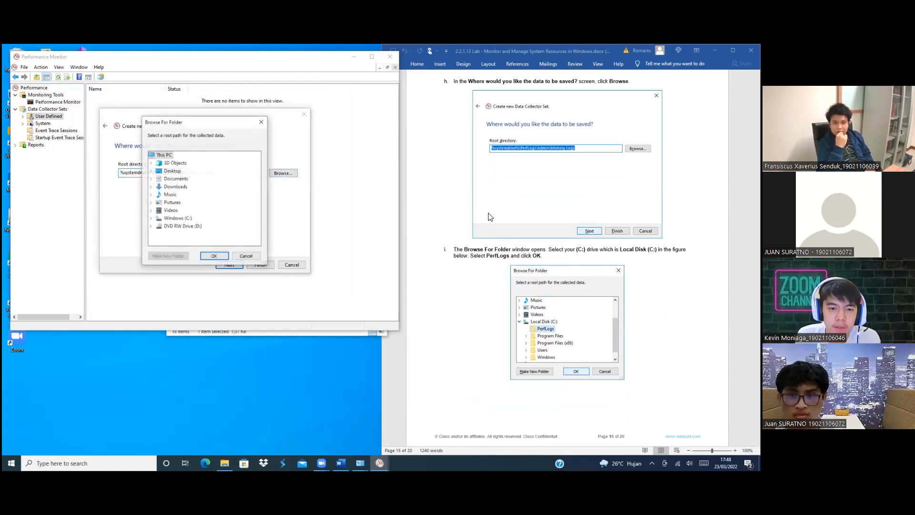
pyautogui.click(151, 218)
pyautogui.scroll(-1, 193, 201)
pyautogui.scroll(-1, 163, 197)
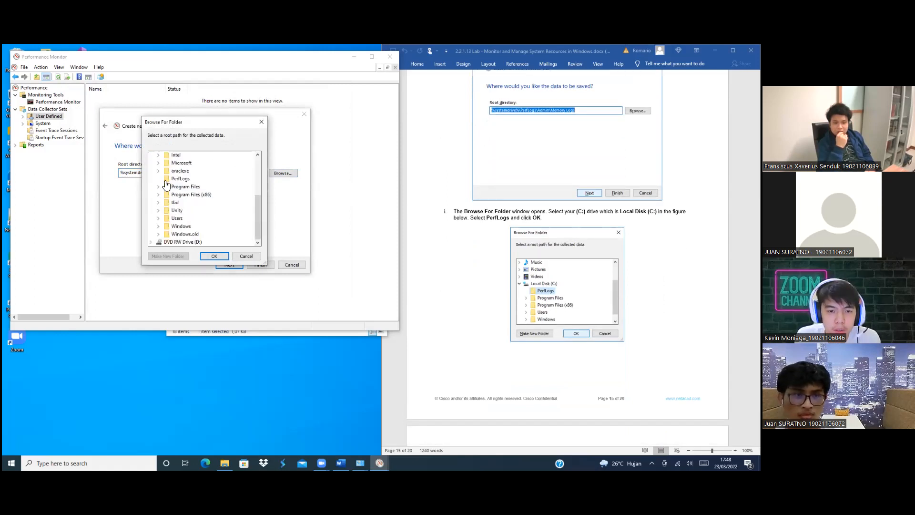
pyautogui.click(168, 179)
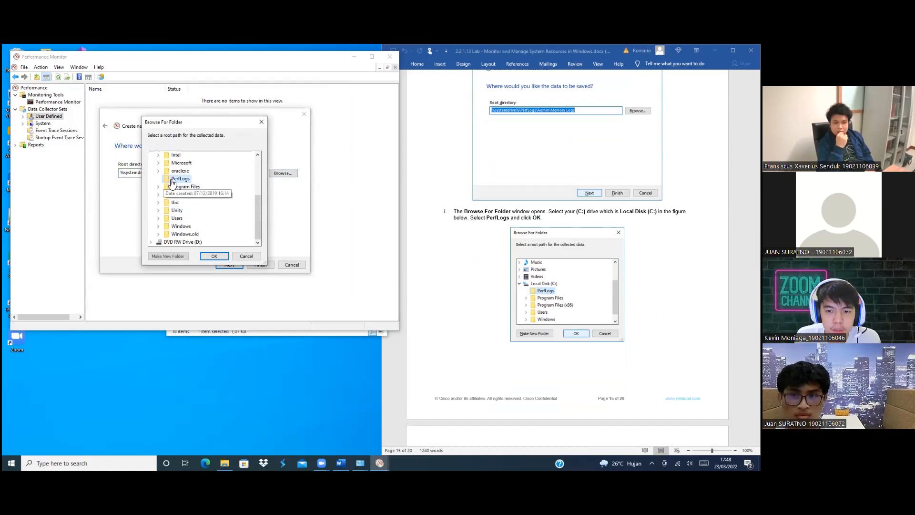
pyautogui.click(213, 257)
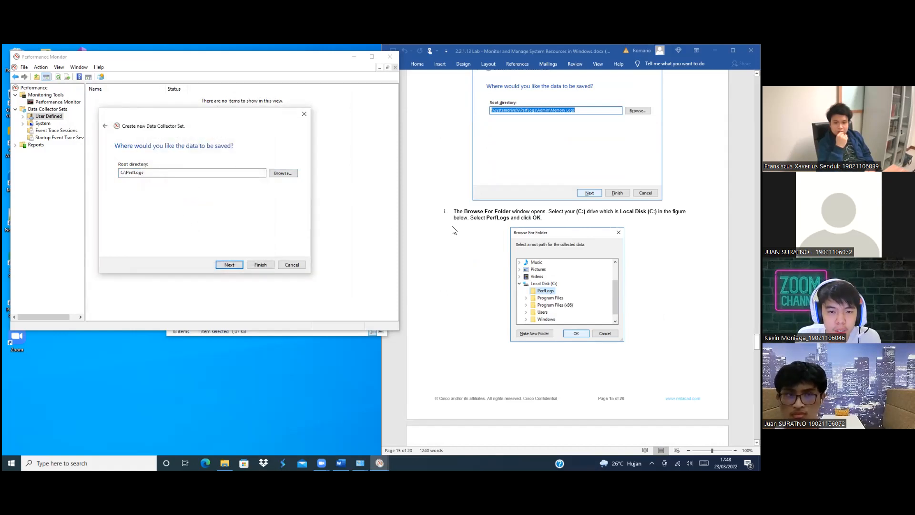
# - Accept the save location and finish creating the data collector set with the Save and close option
pyautogui.scroll(-10, 452, 231)
pyautogui.scroll(4, 581, 205)
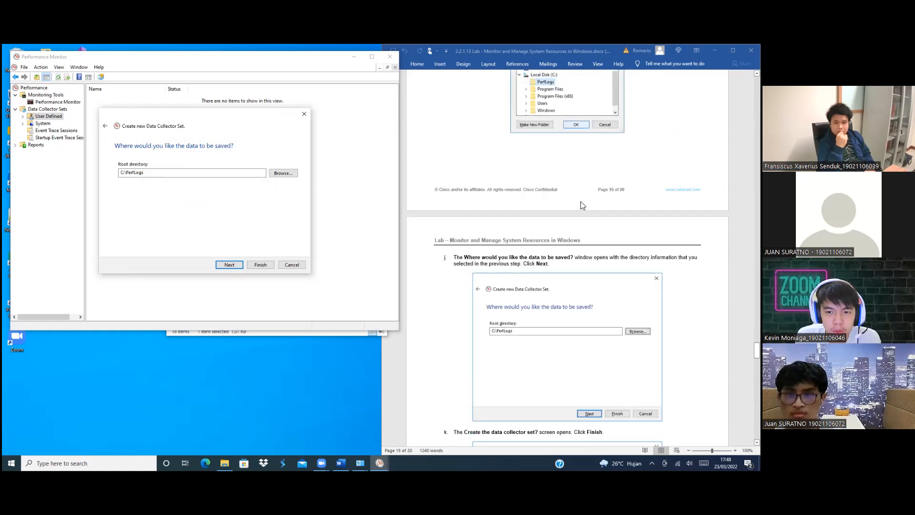
pyautogui.scroll(-1, 472, 250)
pyautogui.scroll(3, 471, 250)
pyautogui.scroll(-3, 470, 250)
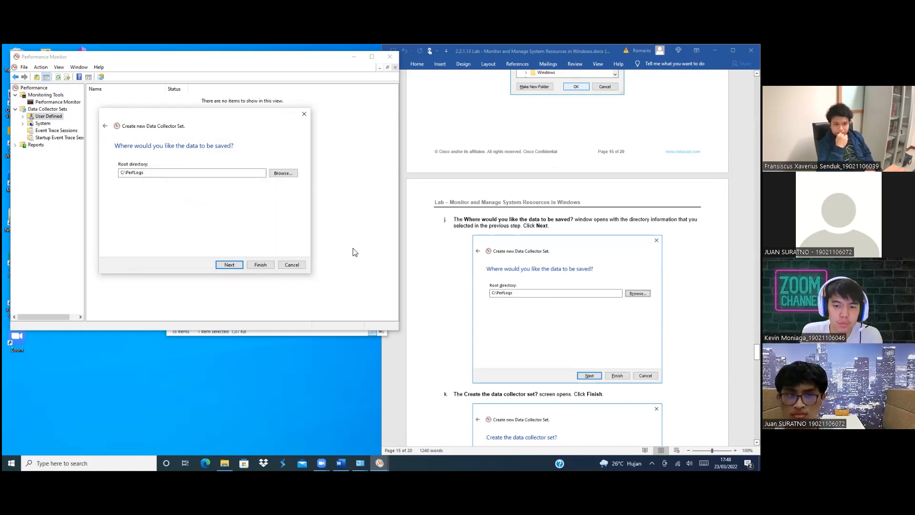
pyautogui.scroll(-2, 518, 233)
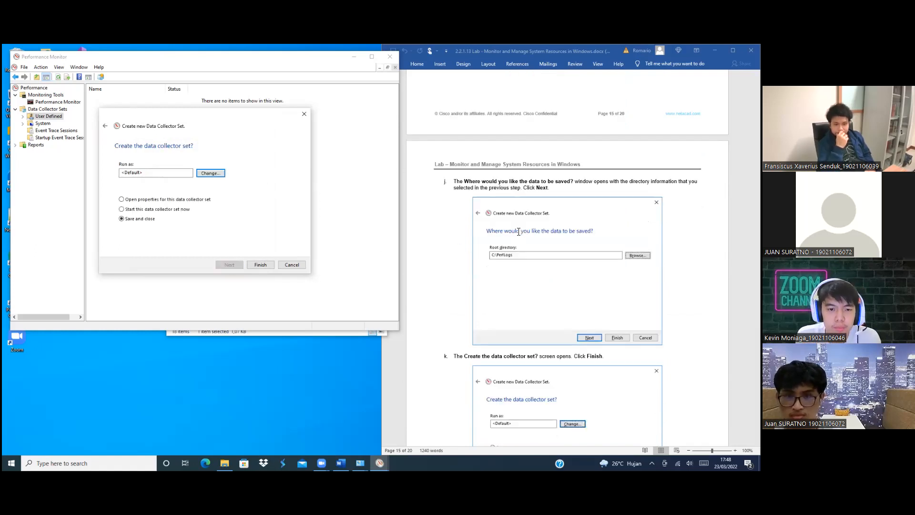
pyautogui.scroll(-5, 518, 232)
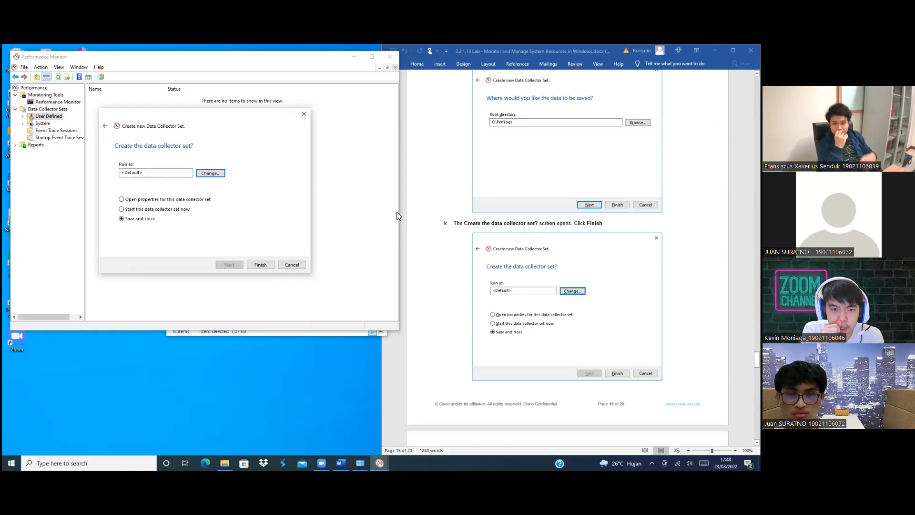
pyautogui.scroll(-1, 407, 220)
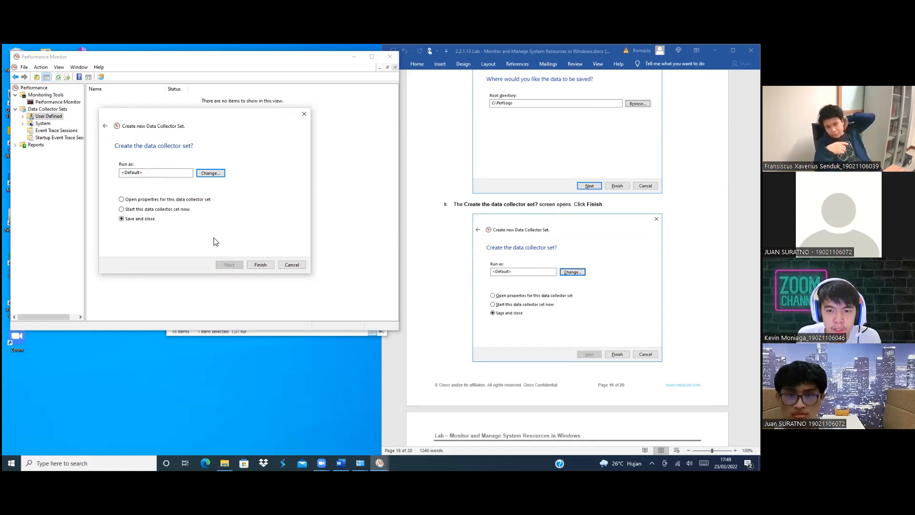
pyautogui.click(256, 265)
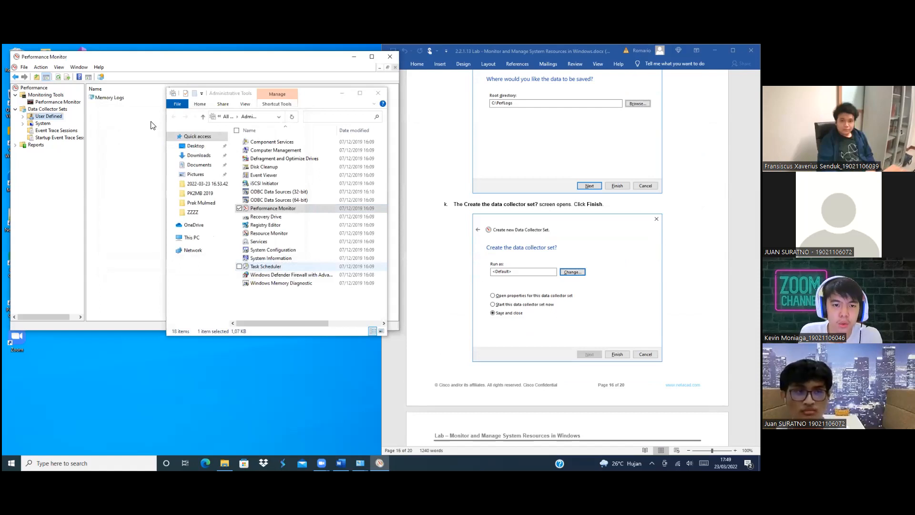
# - Open the properties of DataCollector01 inside the Memory Logs set
pyautogui.click(151, 125)
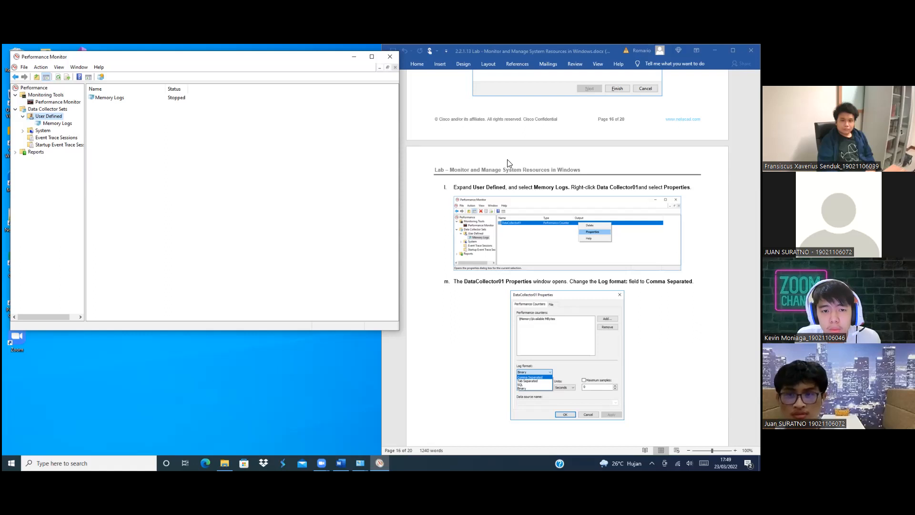
pyautogui.doubleClick(122, 98)
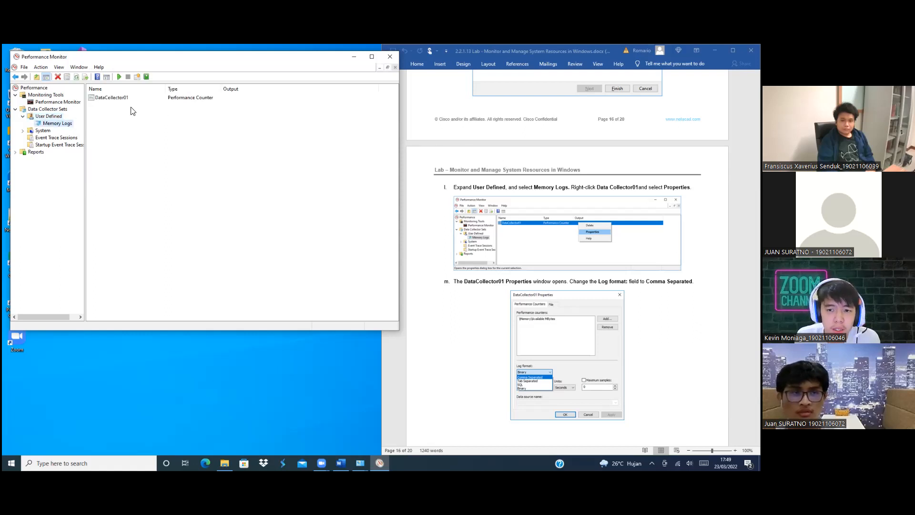
pyautogui.rightClick(123, 98)
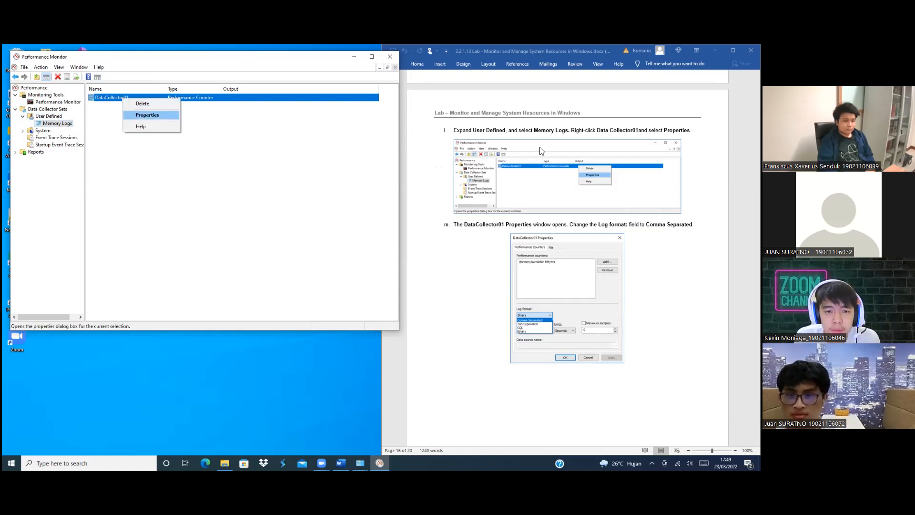
pyautogui.scroll(-1, 542, 152)
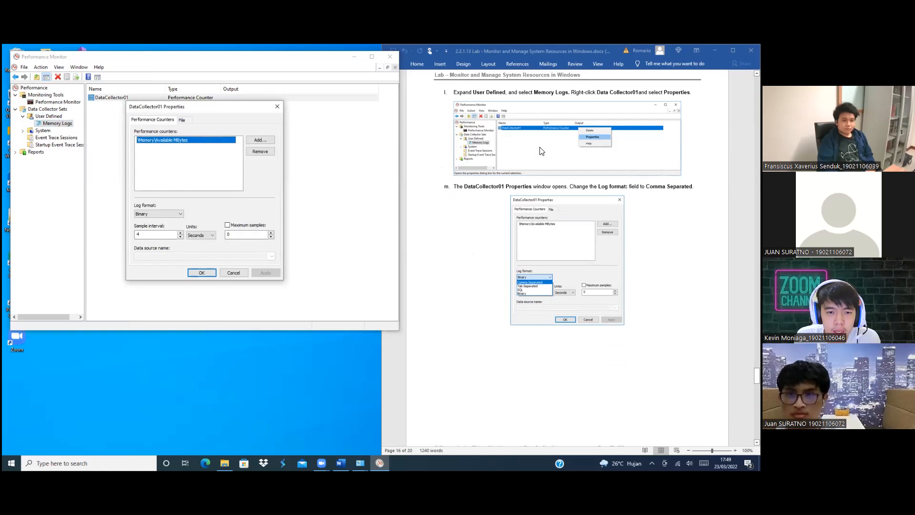
# - Set the log format of DataCollector01 to Comma Separated, as lab step m asks
pyautogui.scroll(-1, 541, 148)
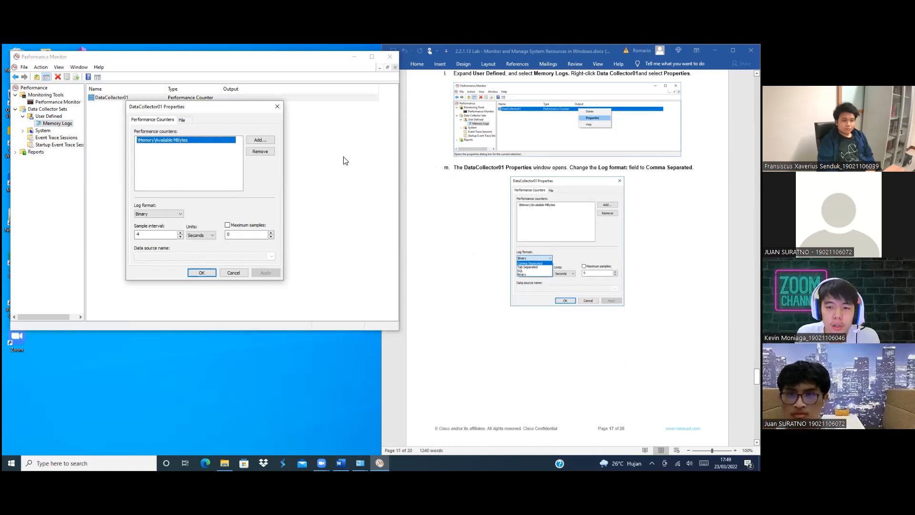
pyautogui.click(167, 216)
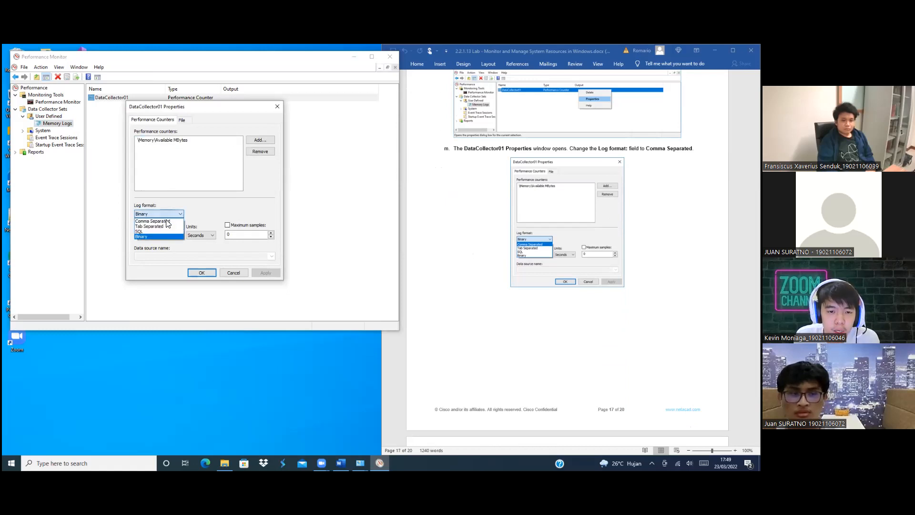
pyautogui.click(525, 182)
pyautogui.scroll(-3, 526, 186)
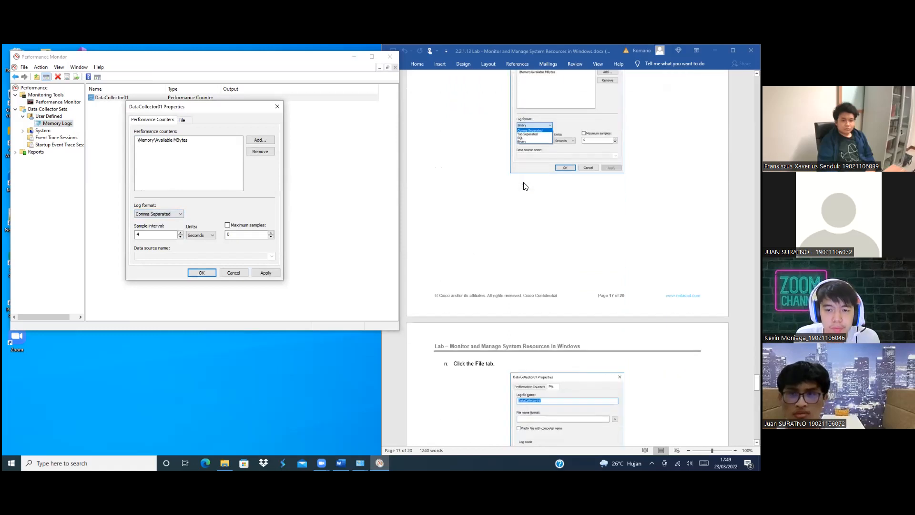
pyautogui.scroll(2, 524, 184)
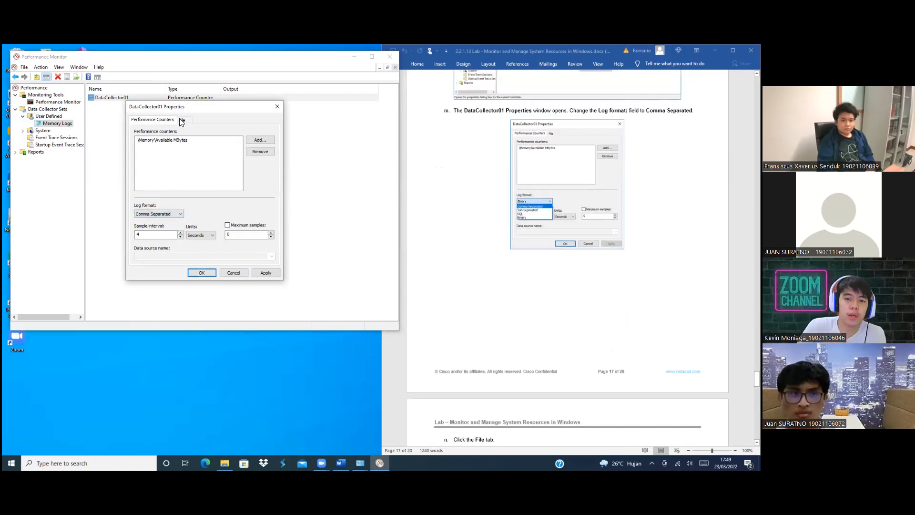
# - Show DataCollector01's file settings and examine the example file's full path for the question in lab step n
pyautogui.scroll(-6, 182, 120)
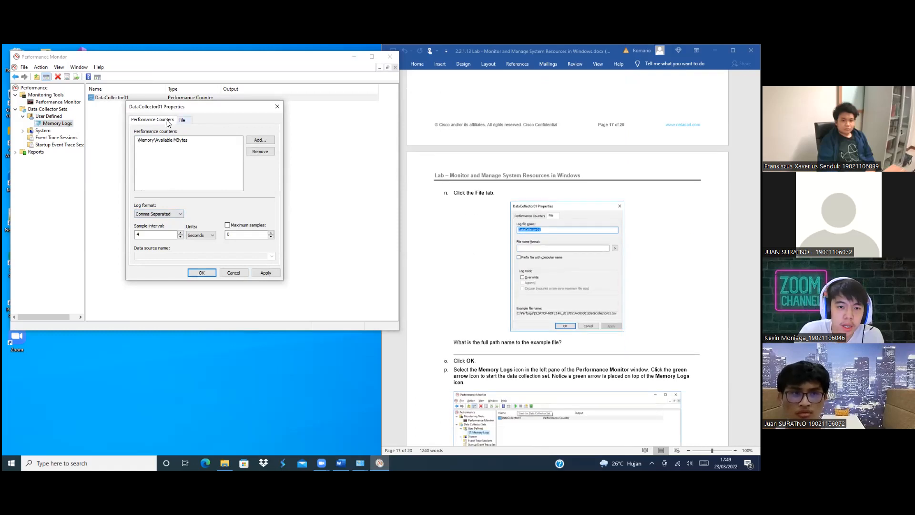
pyautogui.click(174, 120)
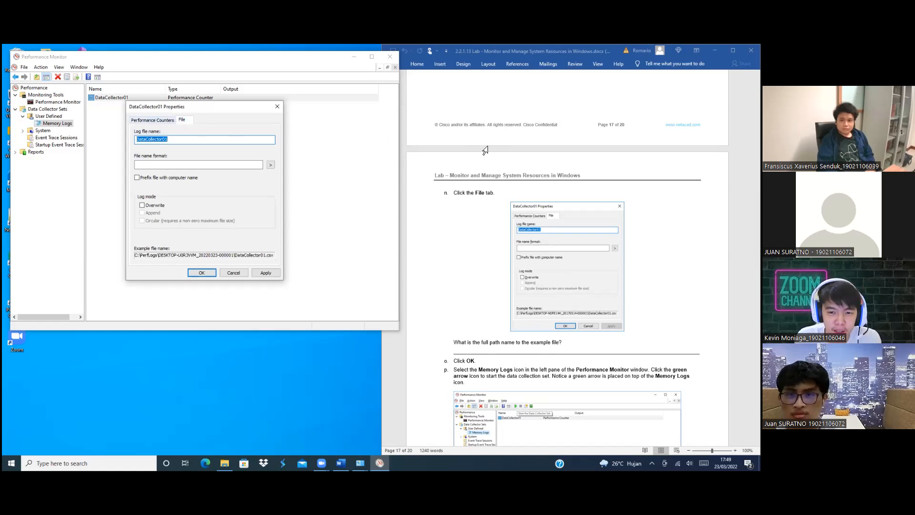
pyautogui.scroll(-1, 488, 150)
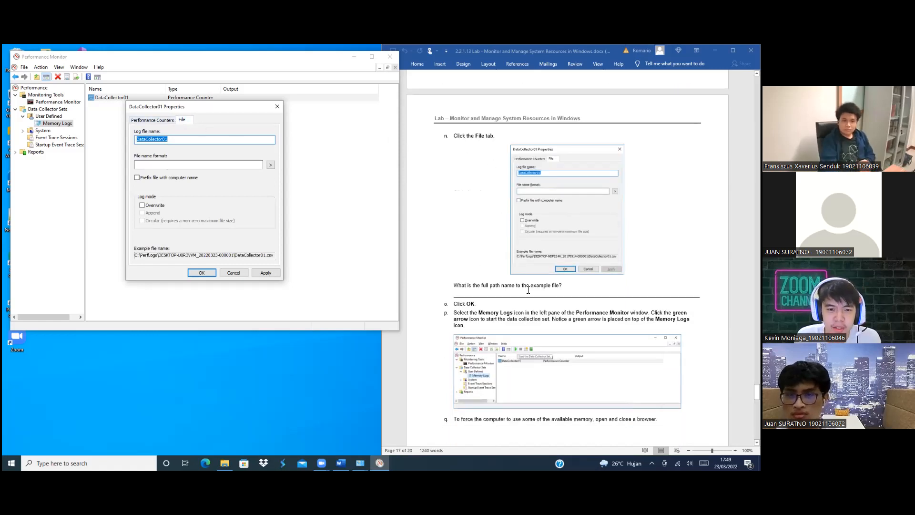
# - Accept DataCollector01's file settings and start the Memory Logs data collector set, as lab steps o and p ask
pyautogui.scroll(-1, 528, 289)
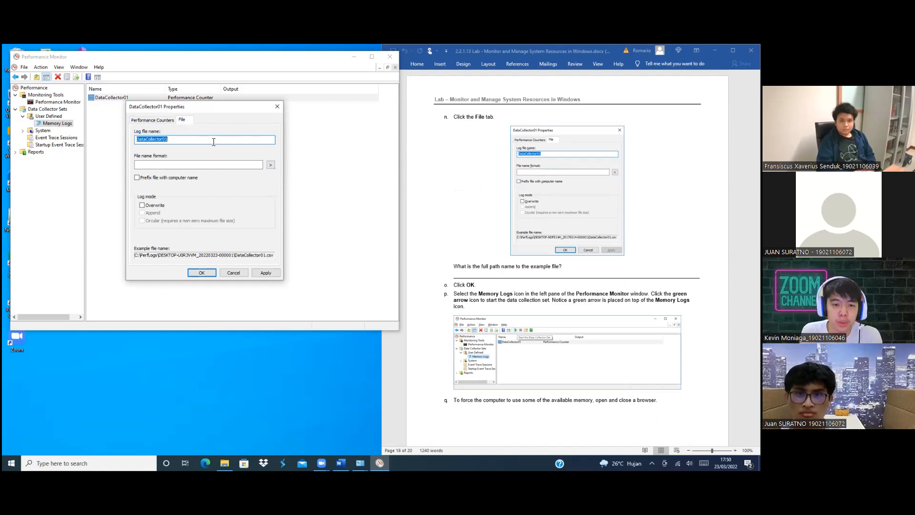
pyautogui.click(140, 254)
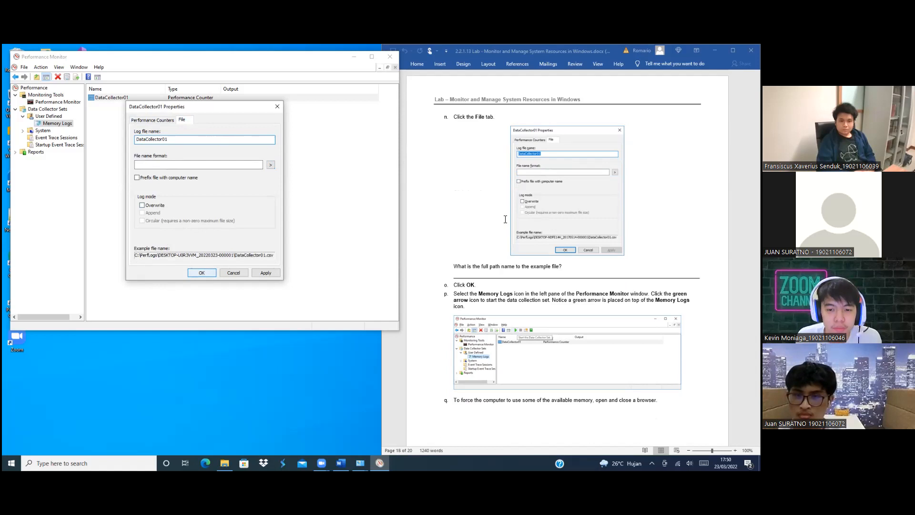
pyautogui.press('Return')
pyautogui.scroll(-2, 500, 217)
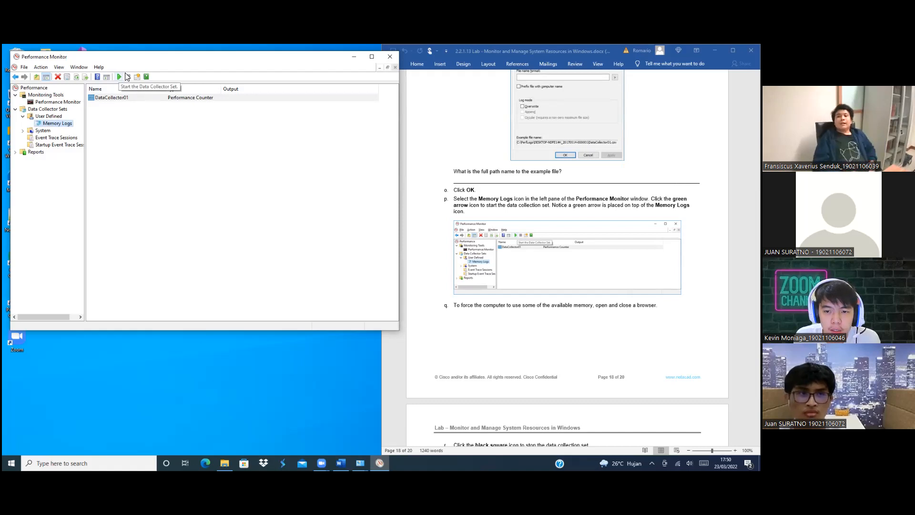
pyautogui.scroll(-3, 567, 257)
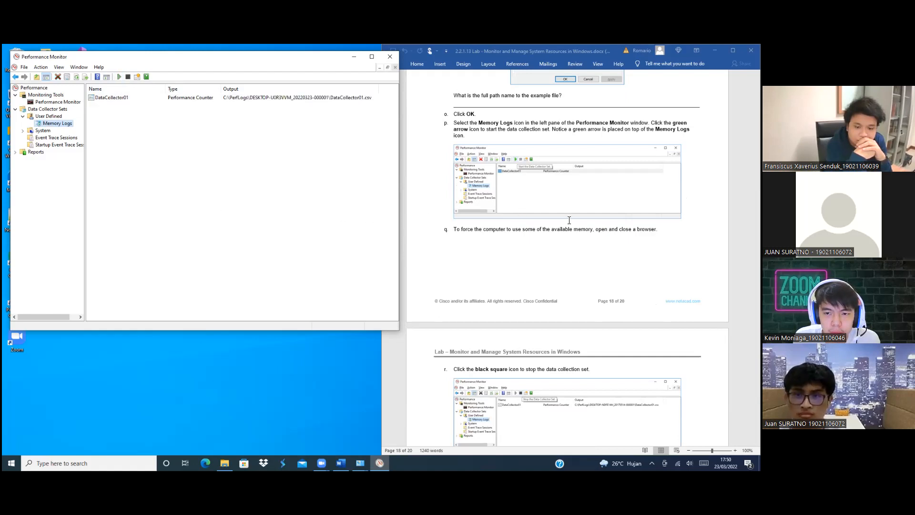
# - Open and close Microsoft Edge to use some available memory, and stop the Memory Logs data collector set
pyautogui.scroll(-2, 568, 257)
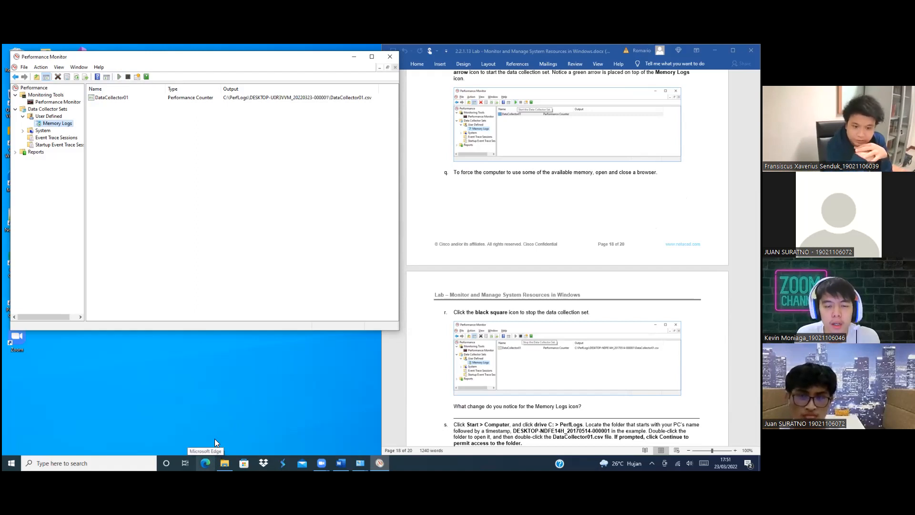
pyautogui.click(205, 462)
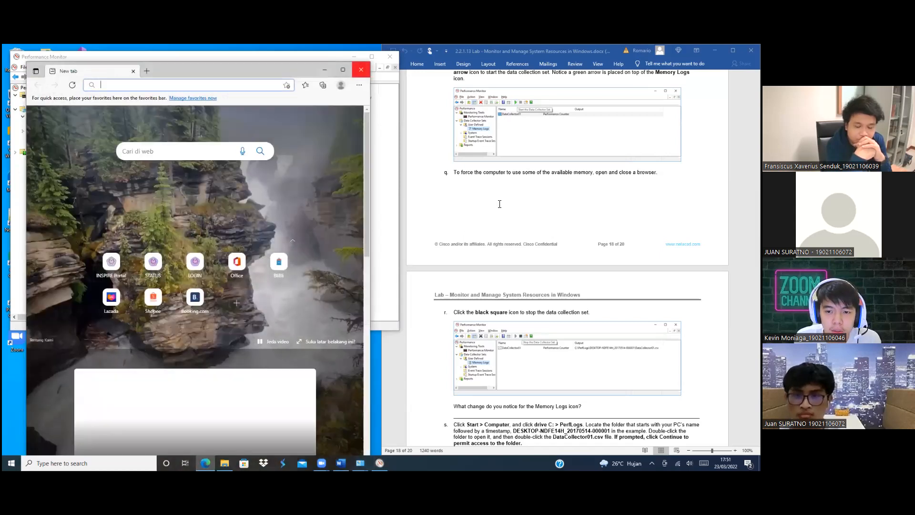
pyautogui.scroll(-3, 513, 206)
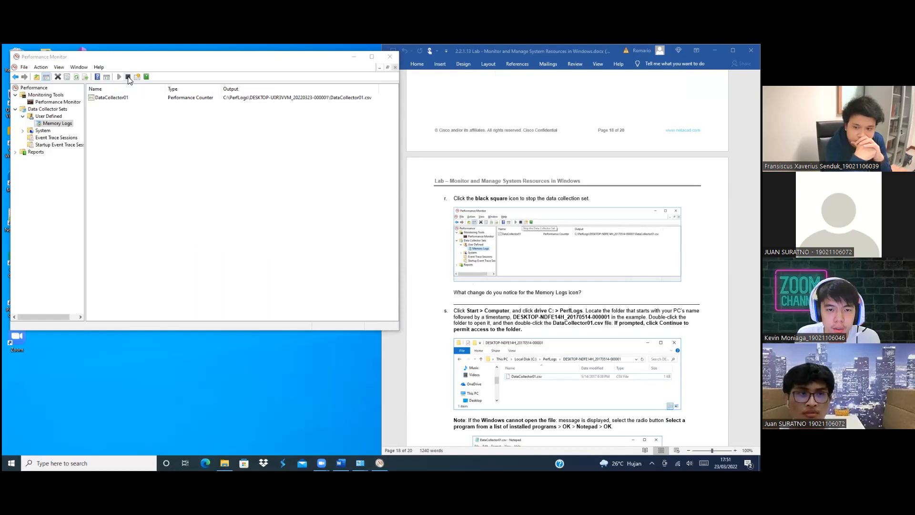
pyautogui.click(66, 124)
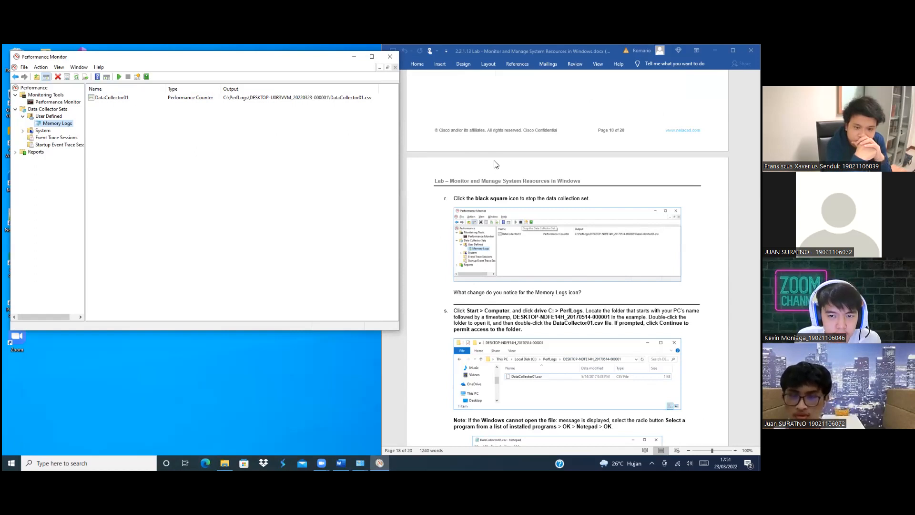
pyautogui.scroll(-3, 494, 161)
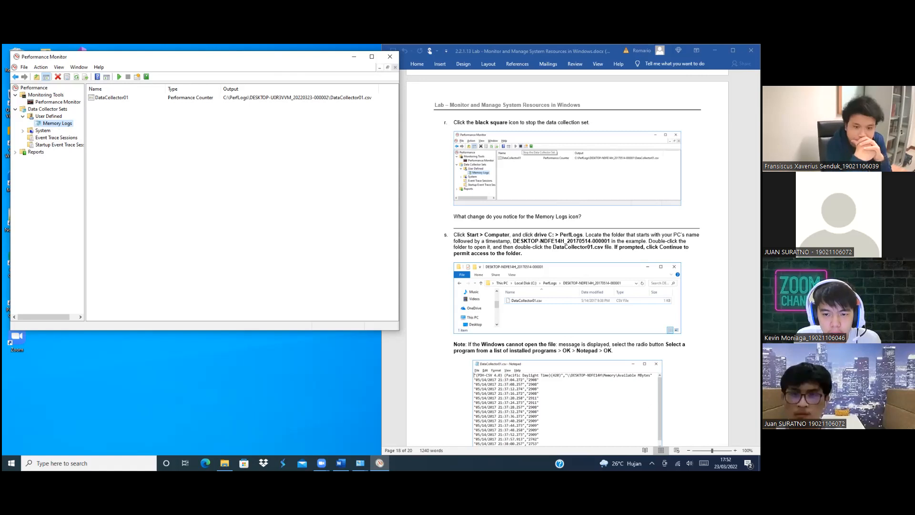
# - Open the PerfLogs folder on drive C in File Explorer, as lab step s asks
pyautogui.scroll(-5, 407, 164)
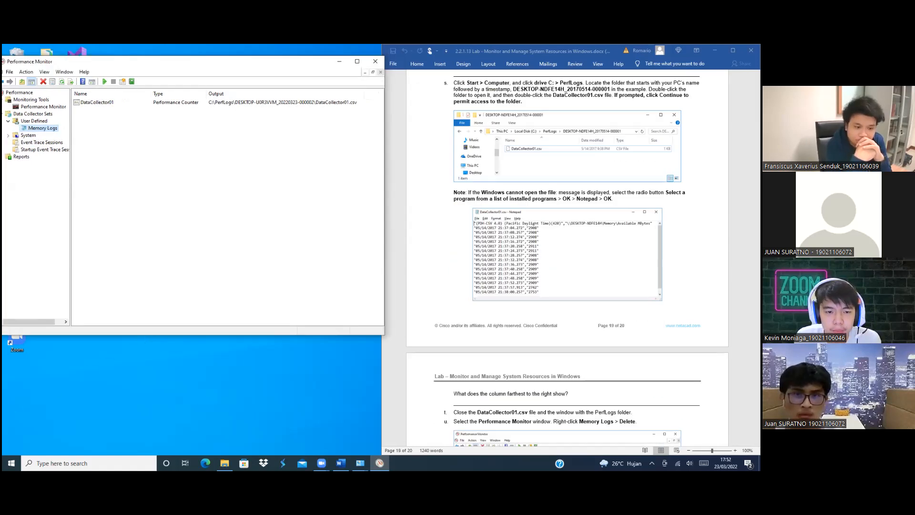
pyautogui.click(11, 462)
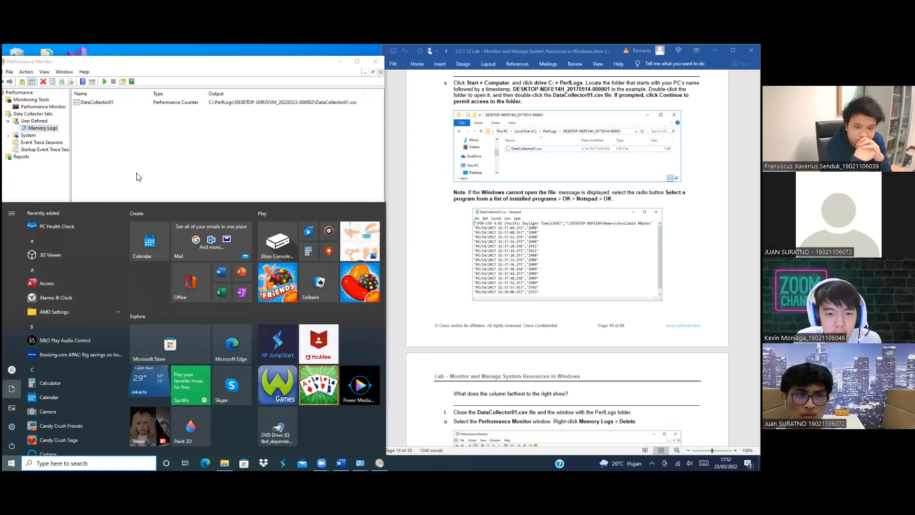
pyautogui.click(148, 163)
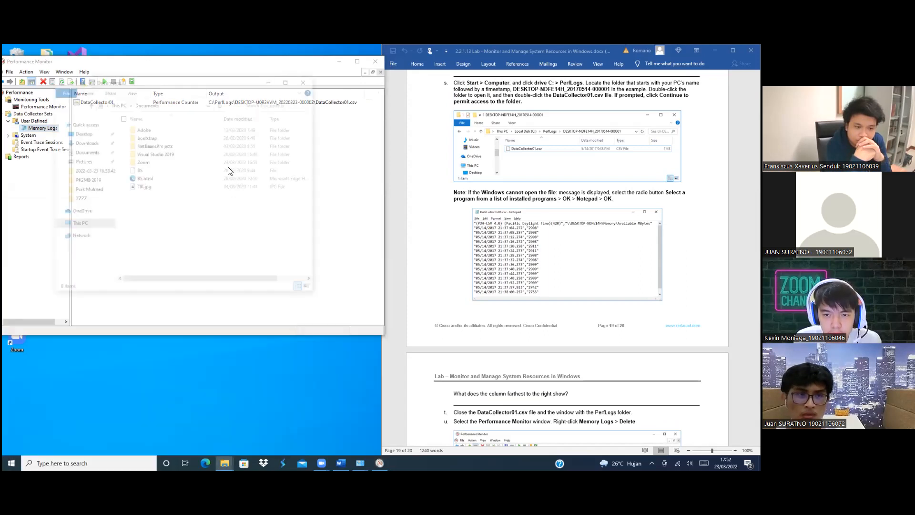
pyautogui.doubleClick(144, 162)
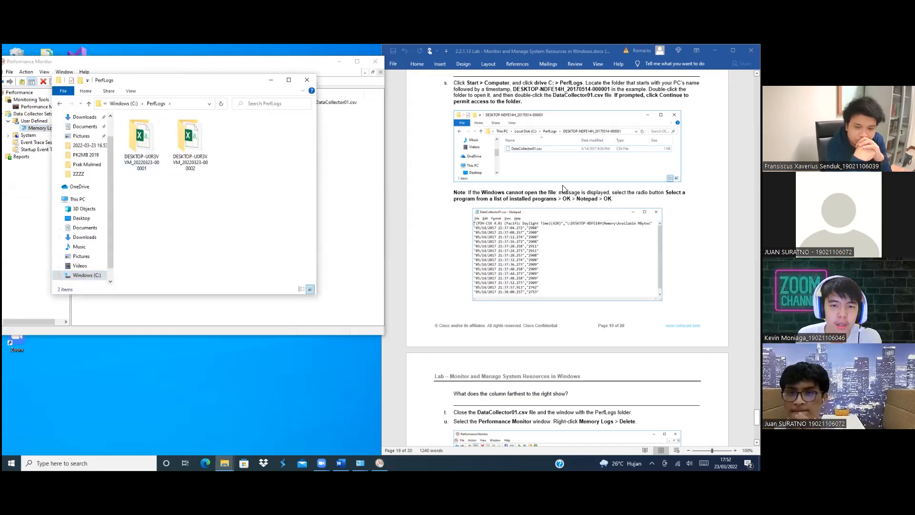
pyautogui.scroll(-1, 564, 189)
pyautogui.scroll(2, 560, 189)
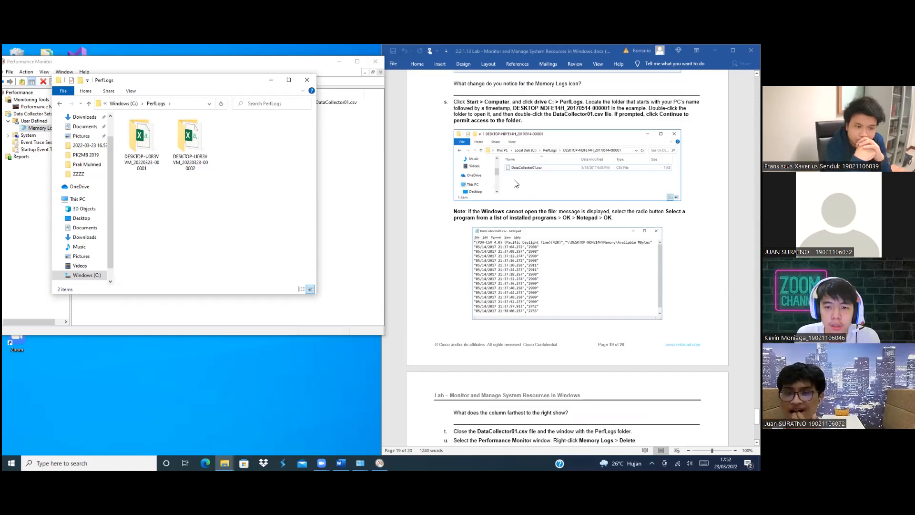
pyautogui.scroll(-3, 512, 182)
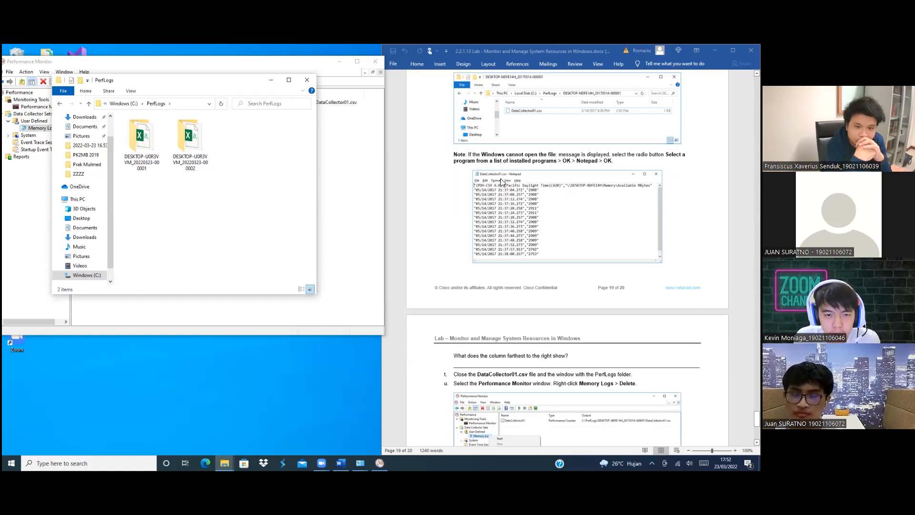
pyautogui.scroll(3, 501, 182)
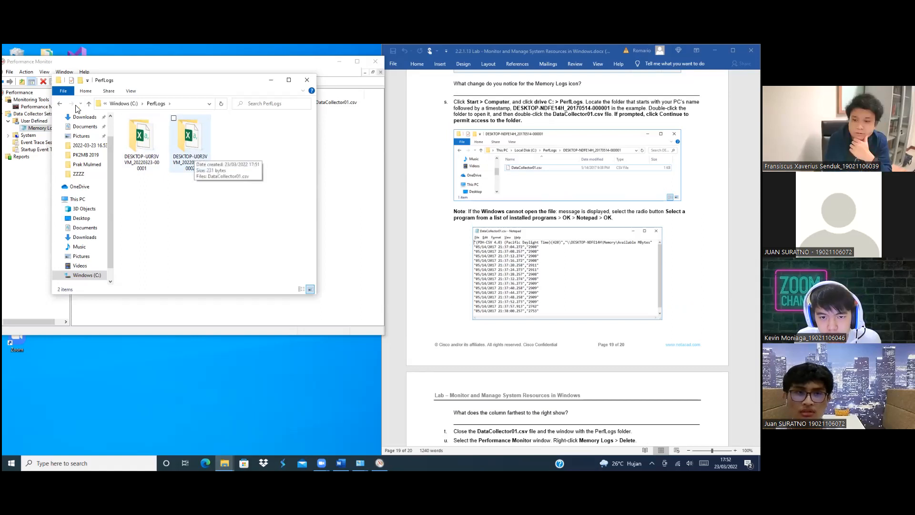
pyautogui.click(180, 138)
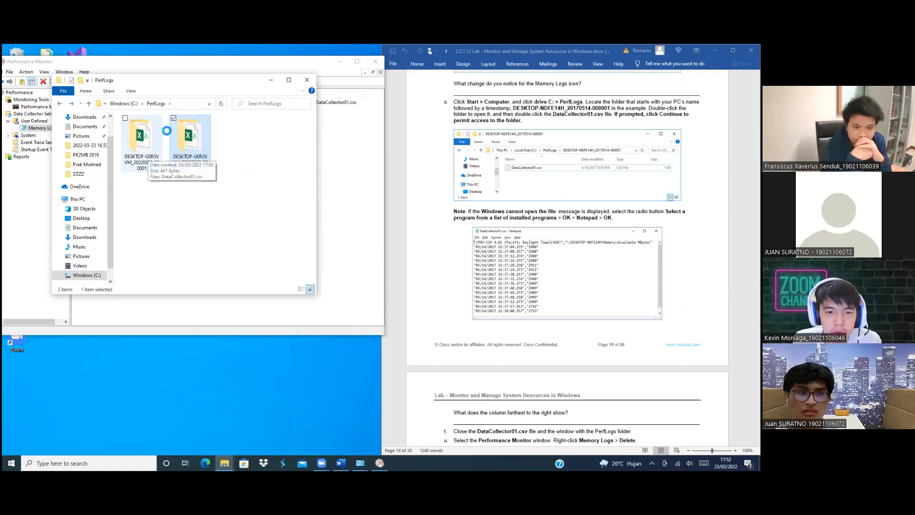
pyautogui.doubleClick(146, 138)
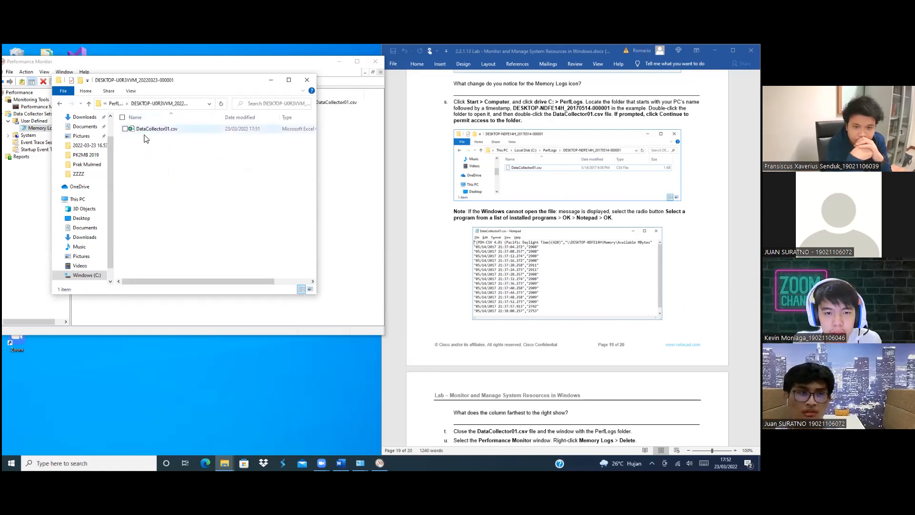
pyautogui.rightClick(146, 135)
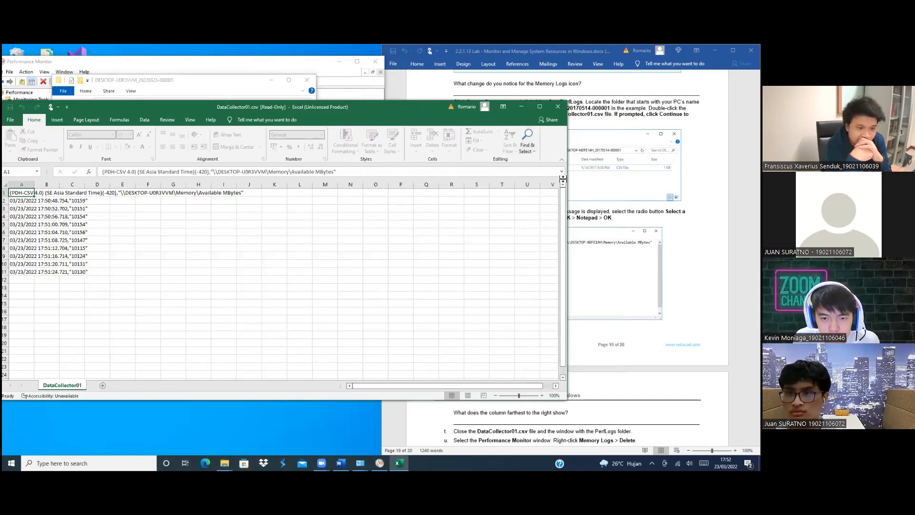
# - Examine the farthest-right column of DataCollector01.csv for the lab question, and close the file and its folder window
pyautogui.scroll(-1, 564, 182)
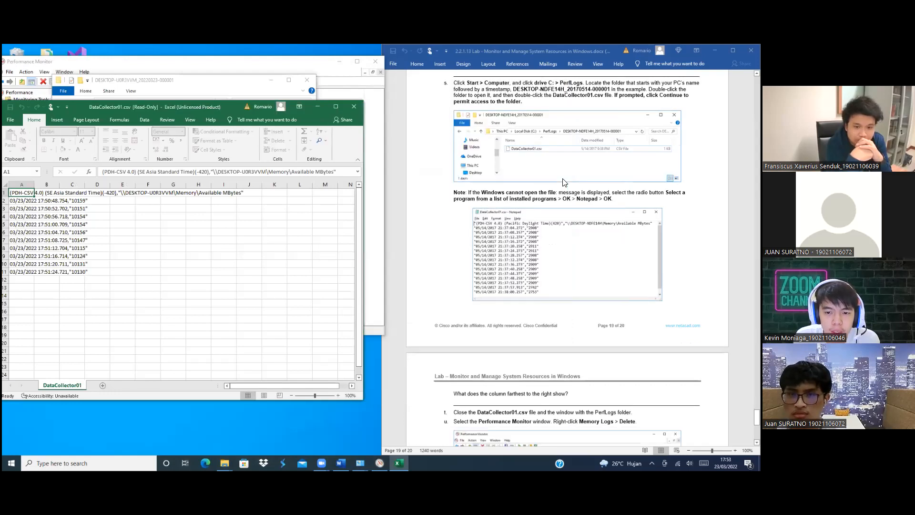
pyautogui.scroll(-7, 568, 257)
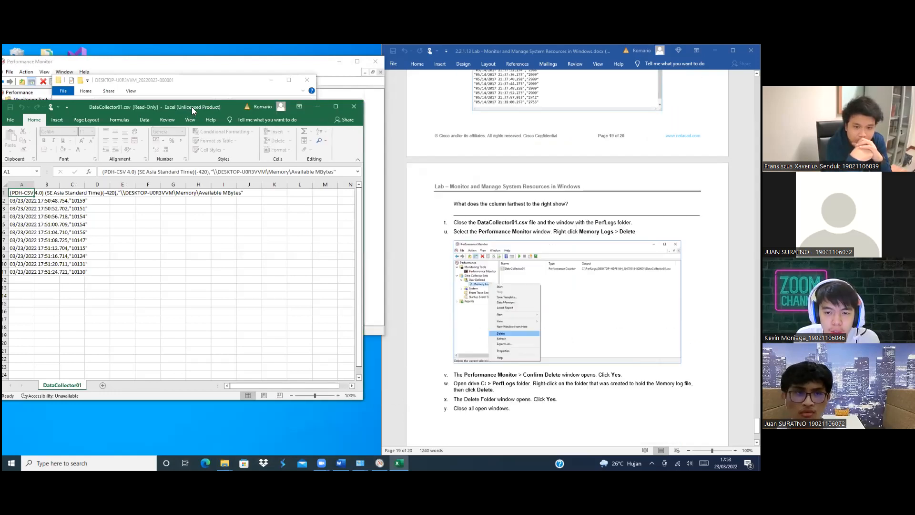
pyautogui.scroll(3, 568, 258)
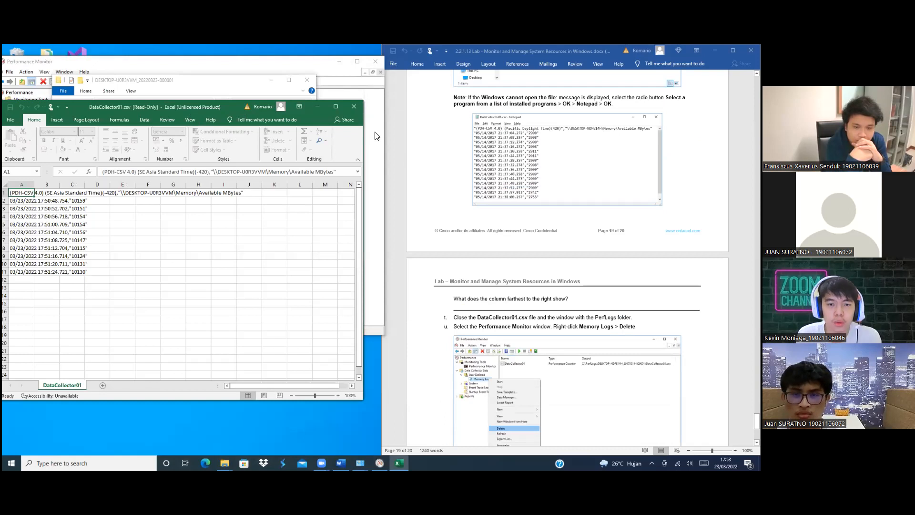
pyautogui.scroll(-2, 567, 258)
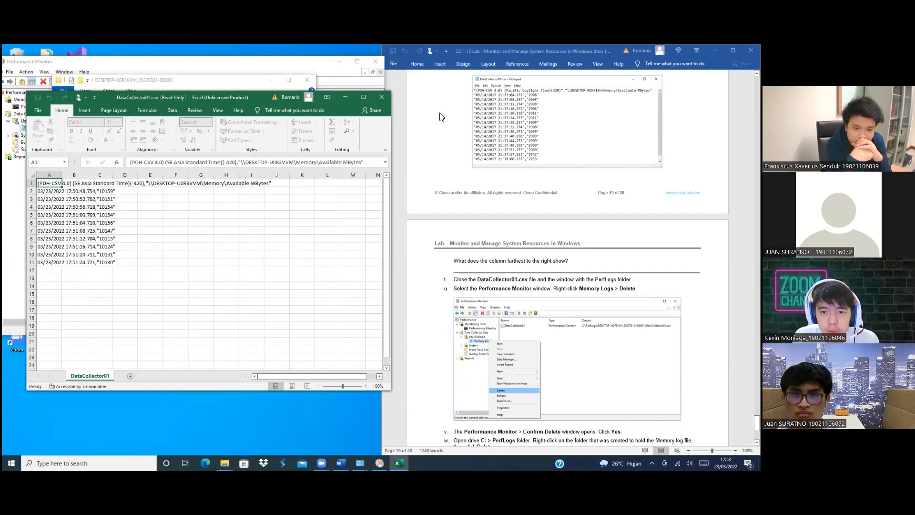
pyautogui.scroll(-3, 440, 116)
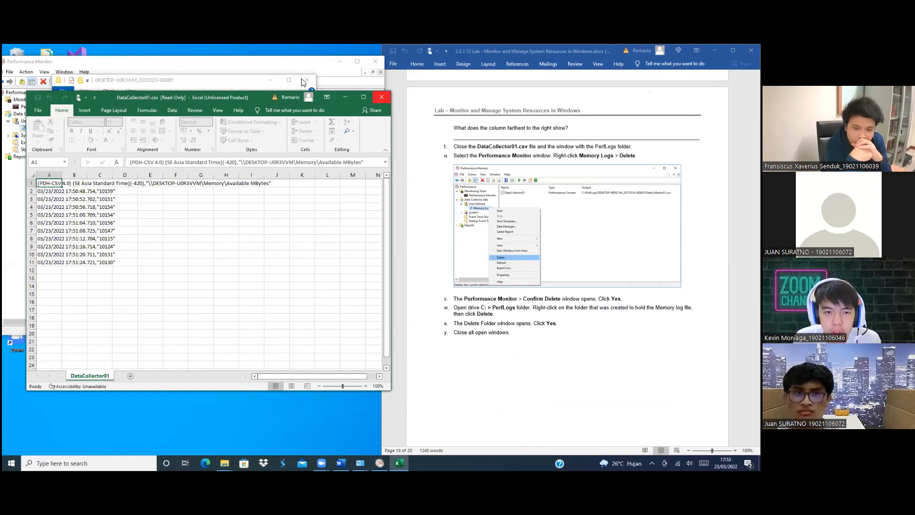
pyautogui.click(381, 97)
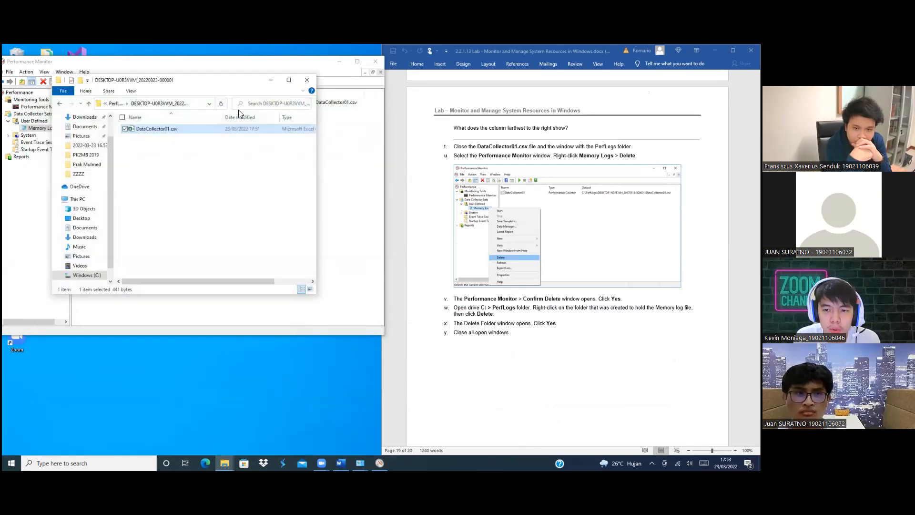
pyautogui.click(307, 80)
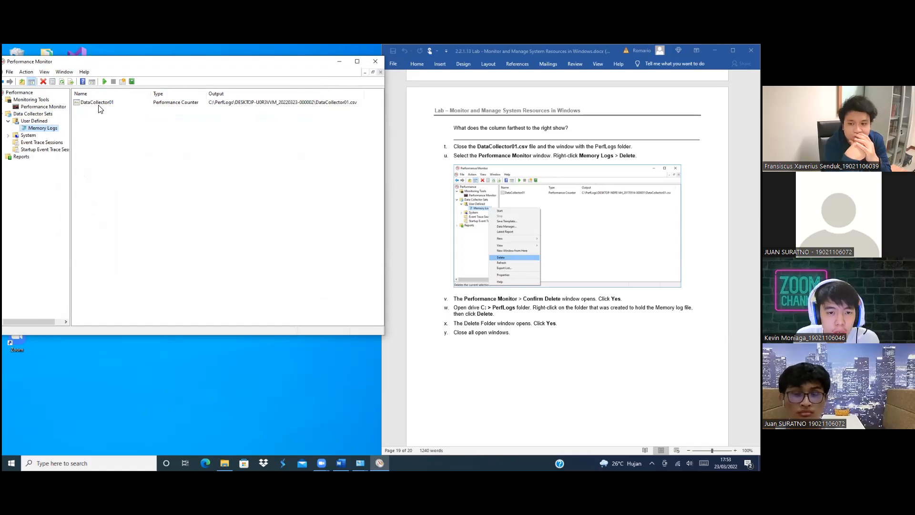
# - Delete the Memory Logs data collector set from Performance Monitor and confirm the deletion
pyautogui.rightClick(52, 129)
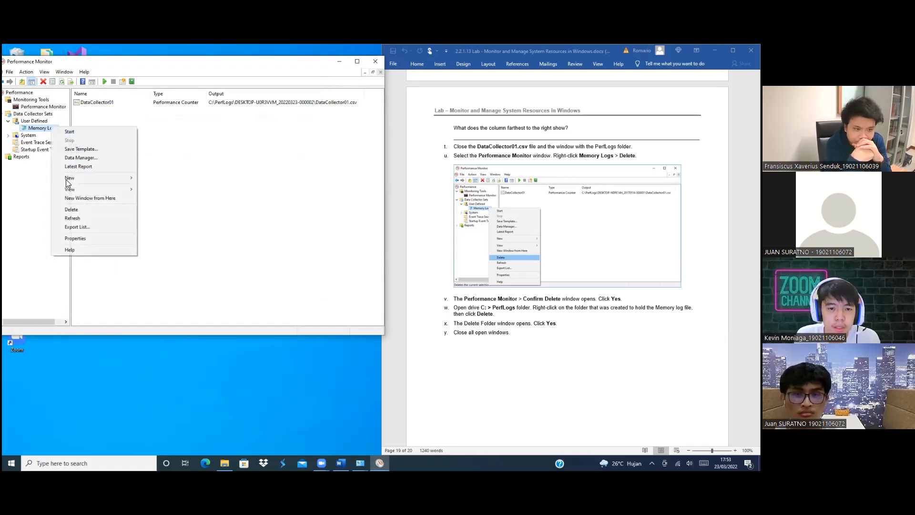
pyautogui.click(71, 210)
pyautogui.click(403, 258)
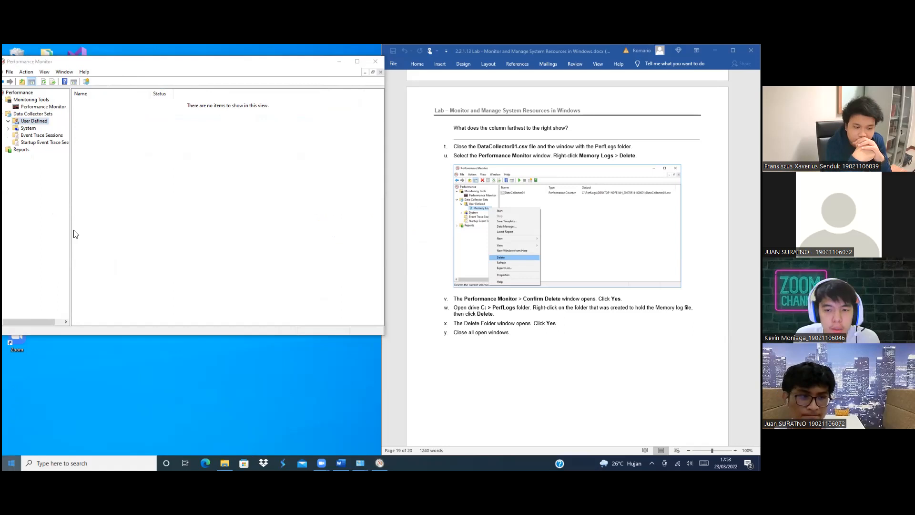
# - Delete both memory log folders from C: > PerfLogs in File Explorer and close the folder window
pyautogui.press('super')
pyautogui.click(11, 388)
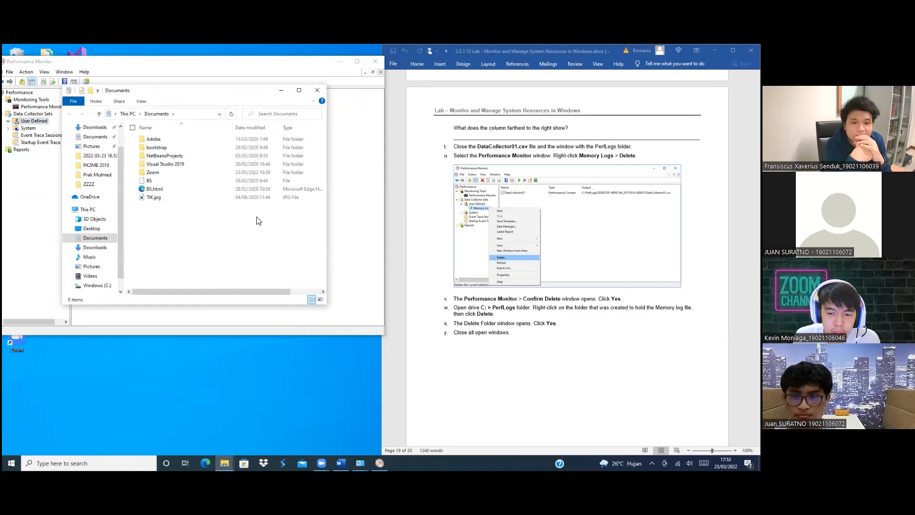
pyautogui.doubleClick(153, 141)
pyautogui.moveTo(258, 217)
pyautogui.mouseDown()
pyautogui.moveTo(247, 190)
pyautogui.moveTo(136, 132)
pyautogui.mouseUp()
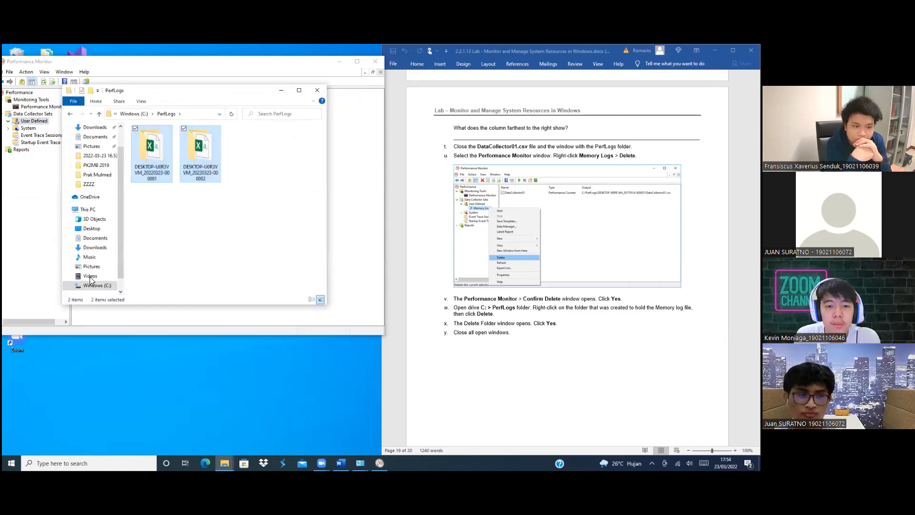
pyautogui.rightClick(154, 143)
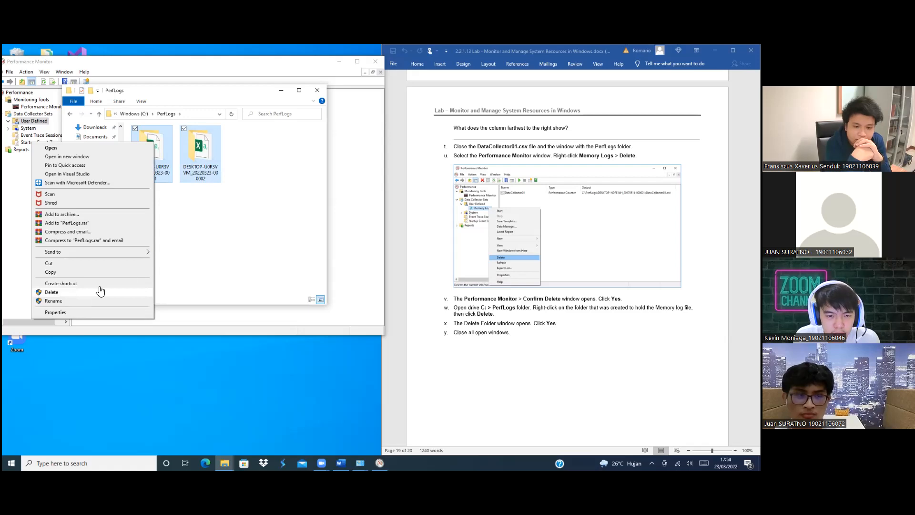
pyautogui.click(321, 91)
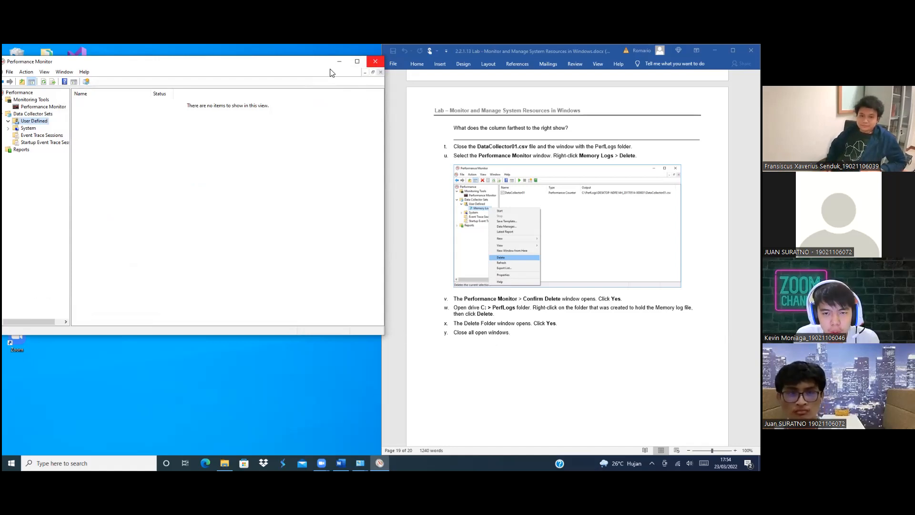
# - Close the Performance Monitor and All Control Panel Items windows, as lab step y asks
pyautogui.scroll(-1, 400, 63)
pyautogui.click(375, 62)
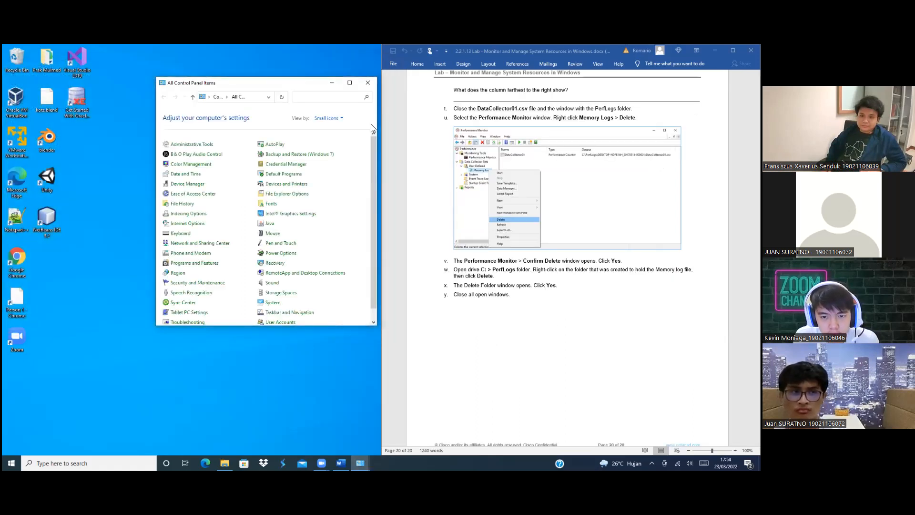
pyautogui.click(368, 82)
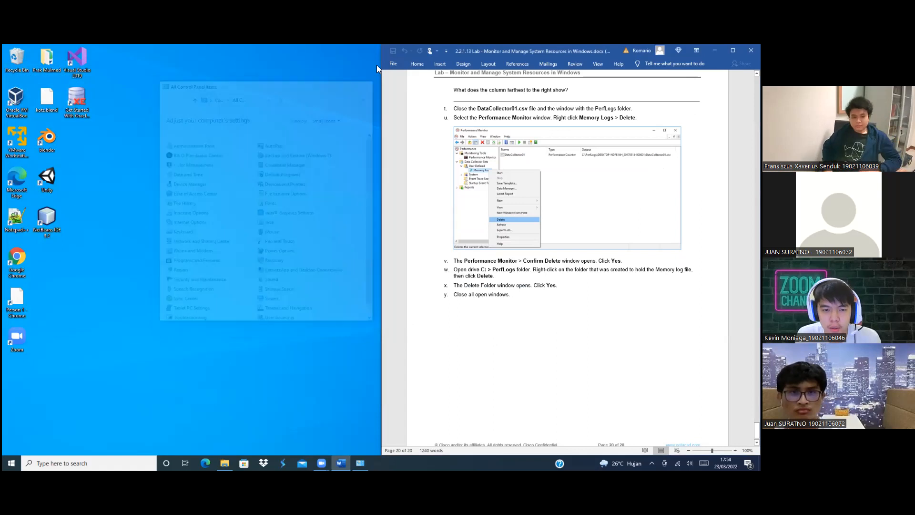